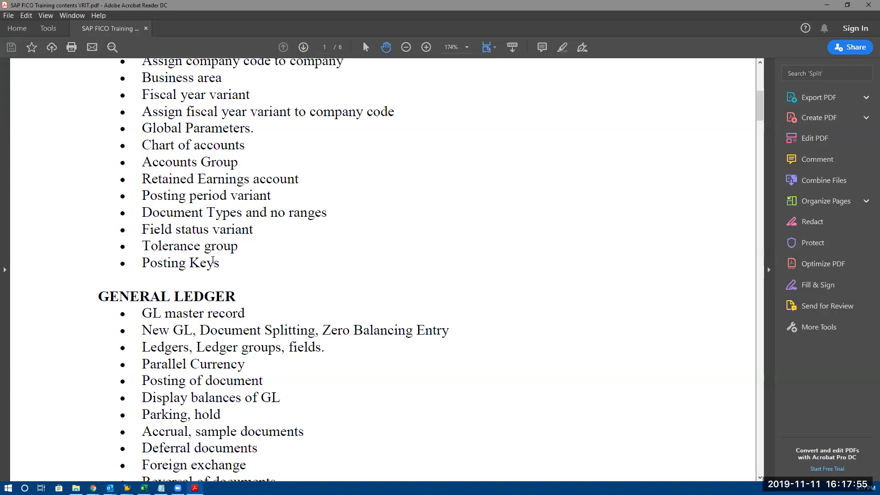
- Switch to the SAP Display IMG session and open Enter Global Parameters for company codes, accepting display-only access to the locked data
click(127, 487)
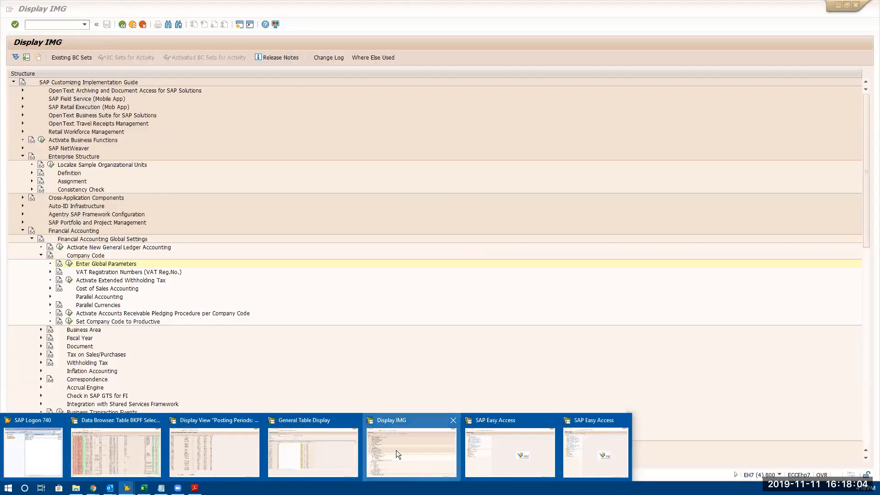
click(396, 450)
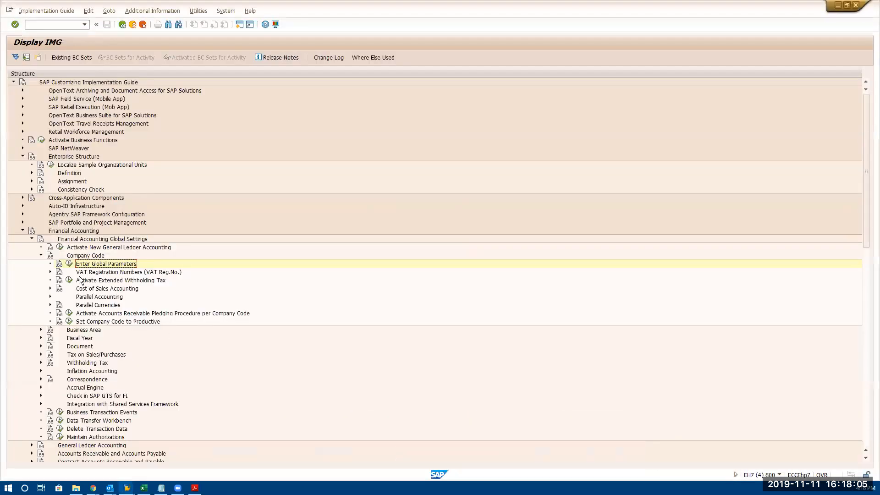
click(69, 264)
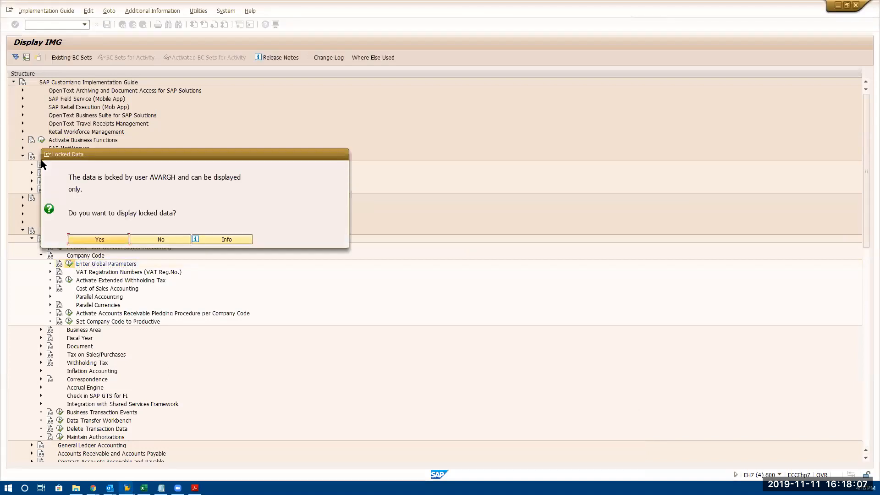
click(116, 243)
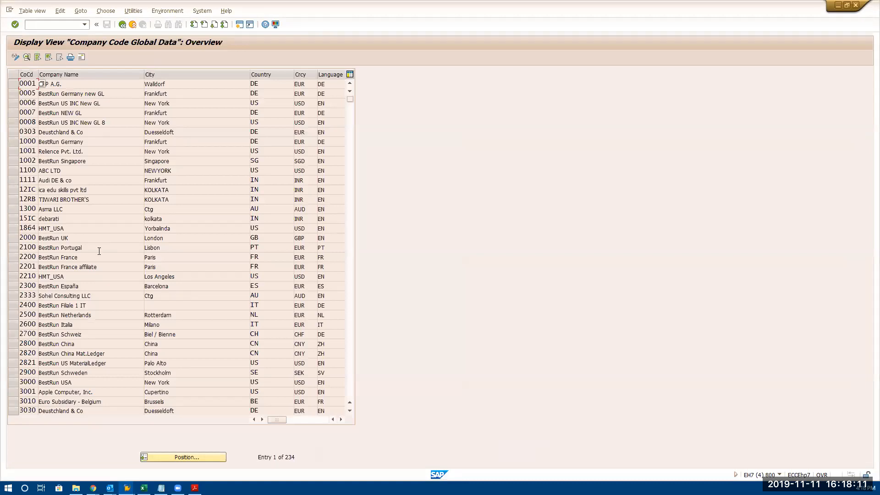
- Position the company code list at VRIT and open that company code's global data details
click(195, 459)
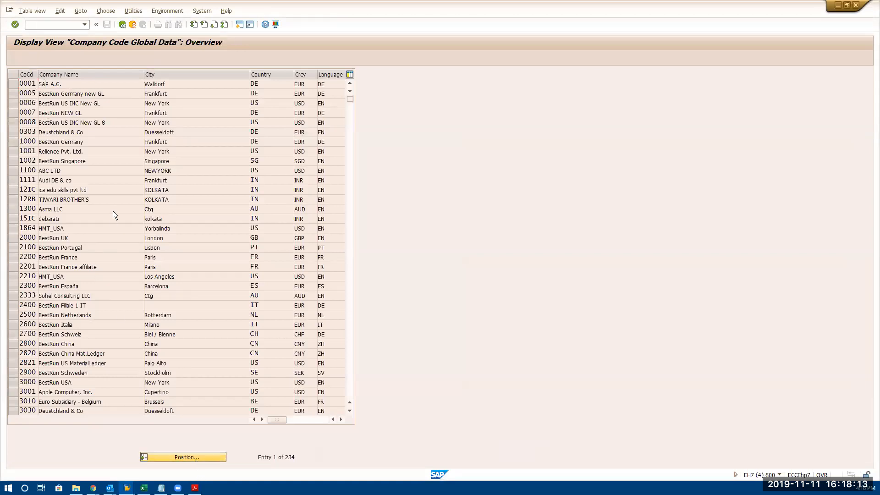
text(vrit)
key(Down)
key(Return)
key(Return)
double_click(91, 86)
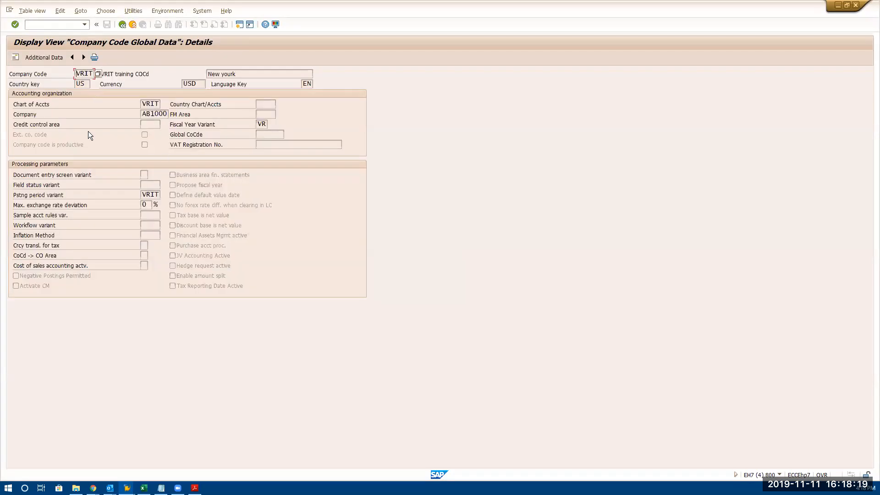
- Examine the Company, Field status variant and Country Chart/Accts fields in the VRIT global data
click(143, 114)
drag(181, 118, 187, 119)
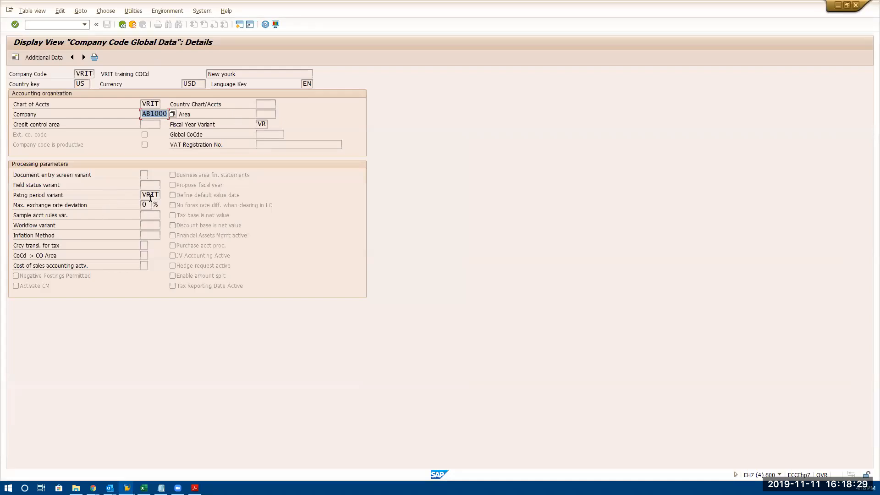
click(153, 183)
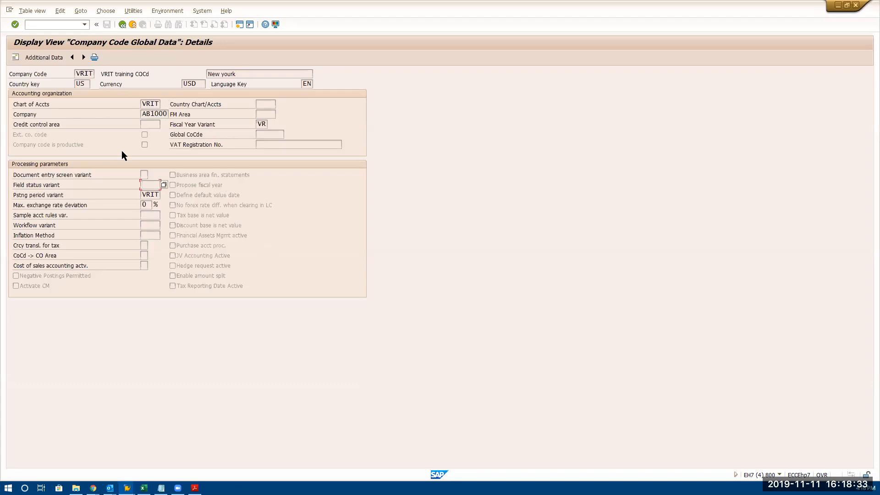
click(265, 103)
- Read the field help for the external company code indicator, close it, and check the Document entry screen variant field
click(147, 134)
key(F1)
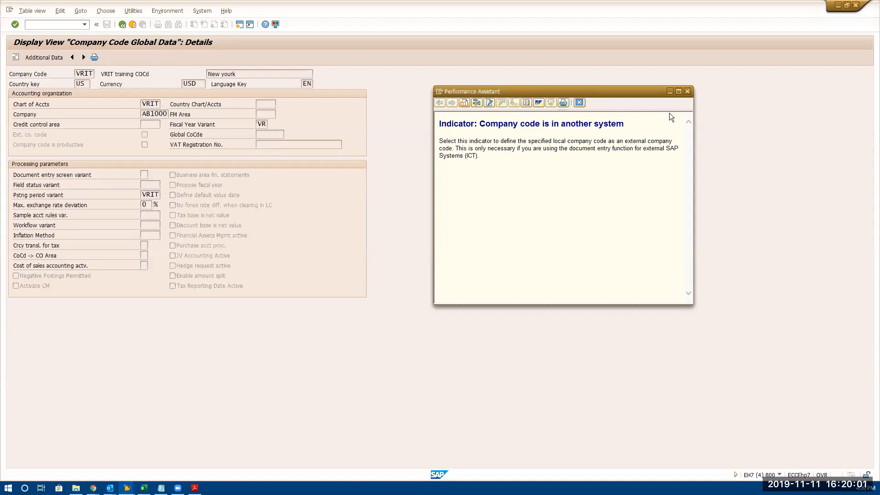
click(687, 91)
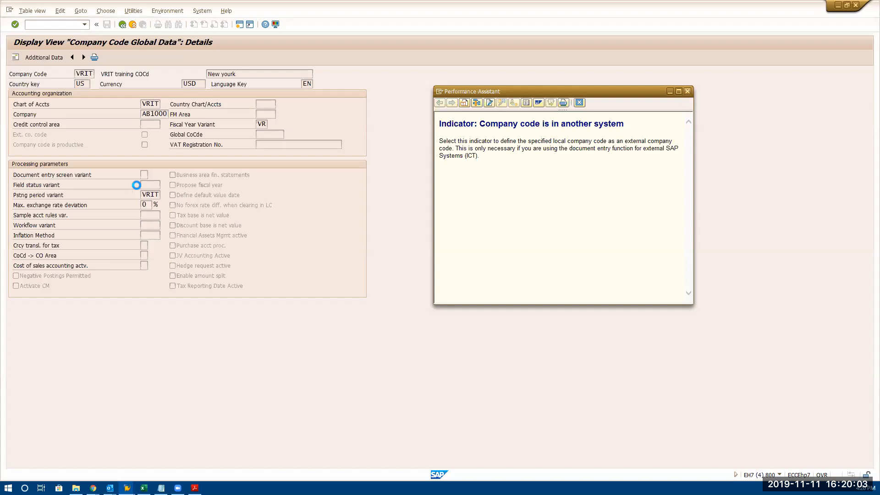
click(146, 174)
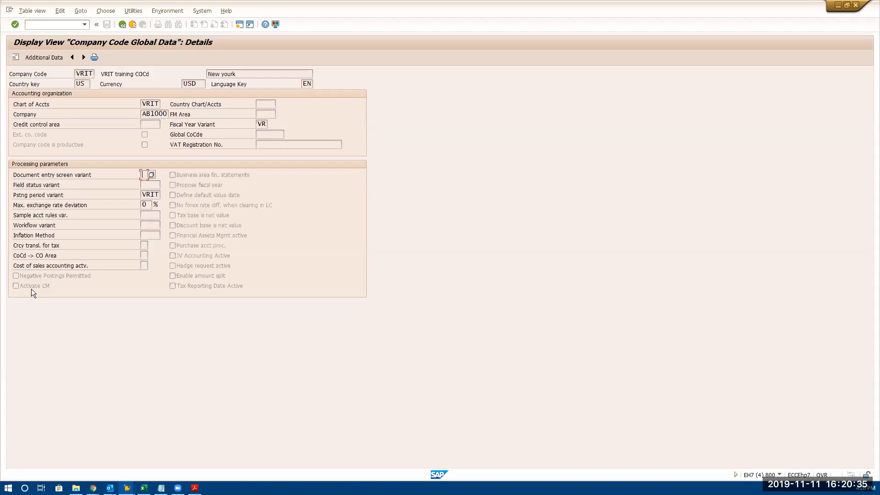
- Leave the company code global data and start transaction FB01 in a free SAP Easy Access session
click(122, 24)
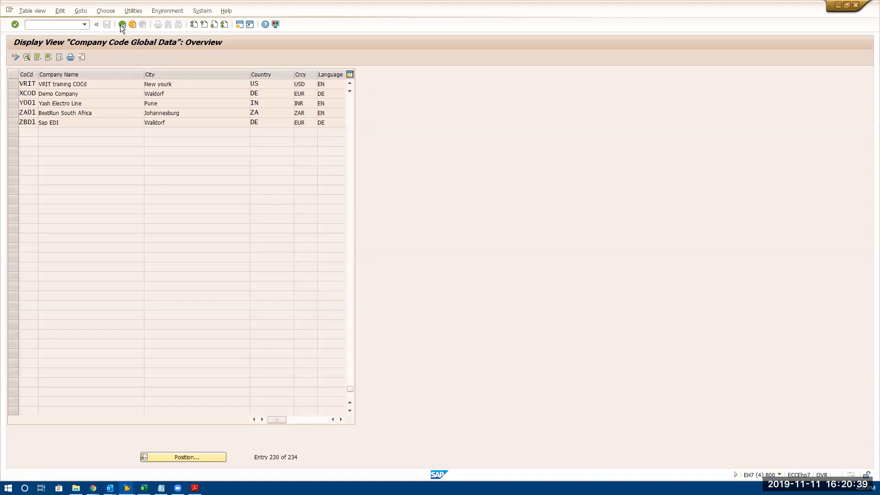
click(122, 24)
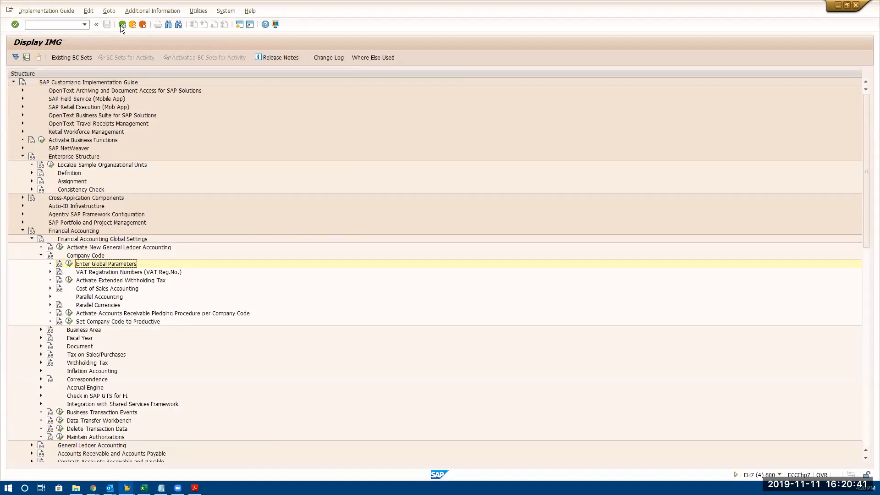
click(127, 488)
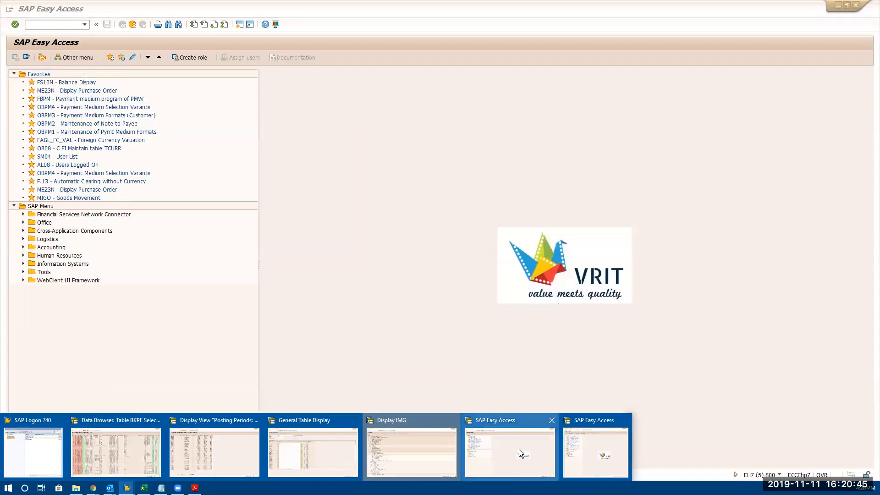
click(519, 449)
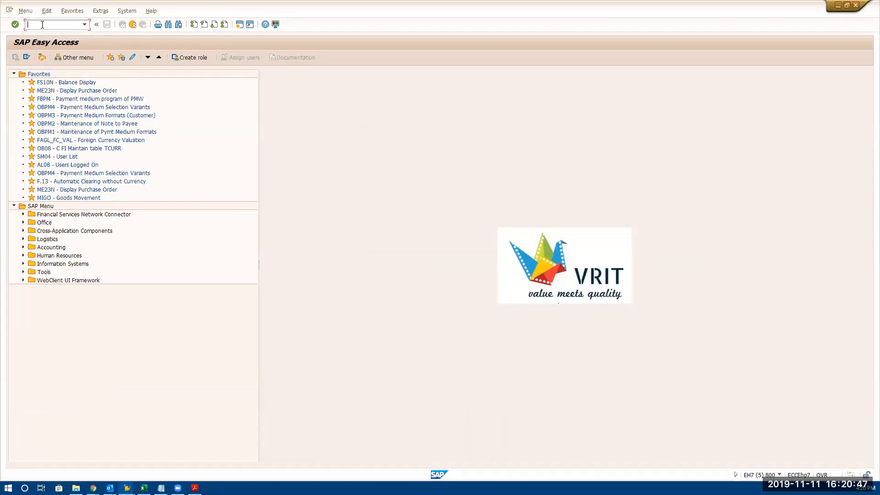
text(fb01)
key(Return)
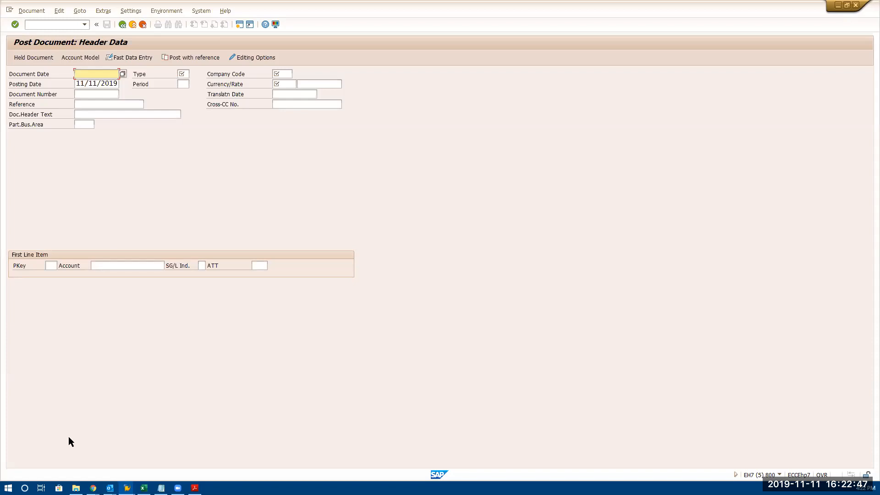
- Switch to the General Table Display session, check its system information, and display the selection fields of table BKPF
click(127, 487)
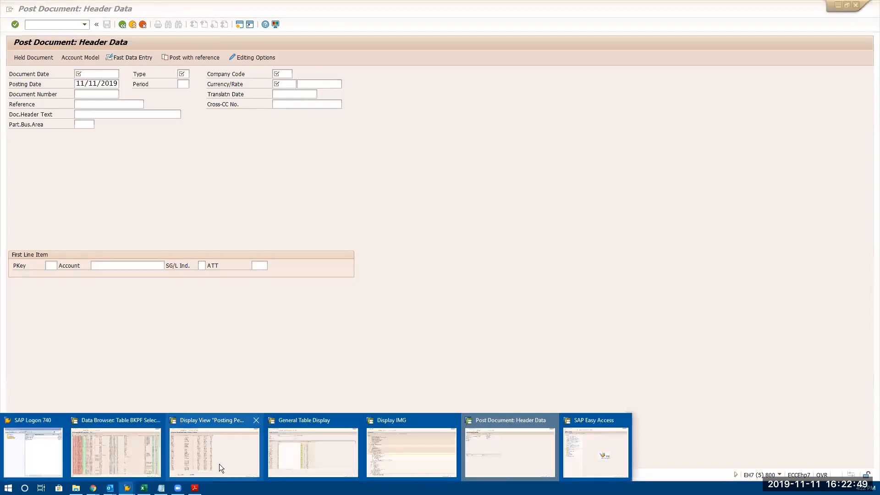
click(282, 464)
double_click(123, 77)
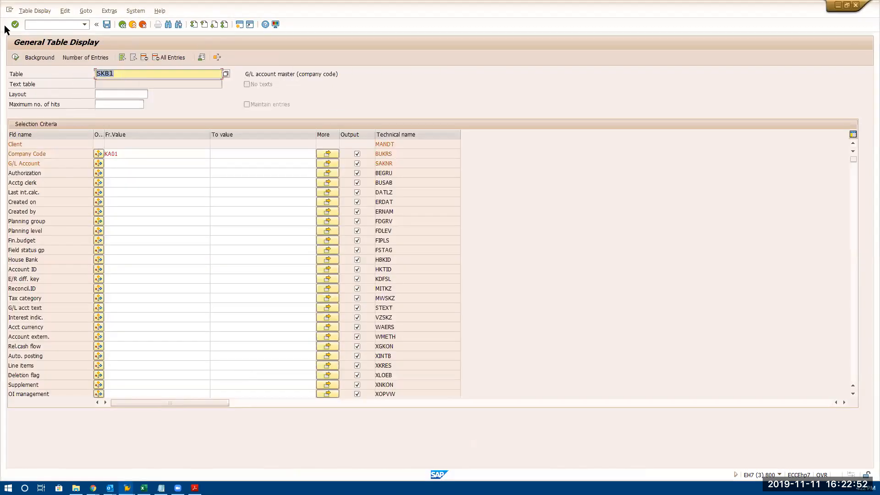
click(780, 475)
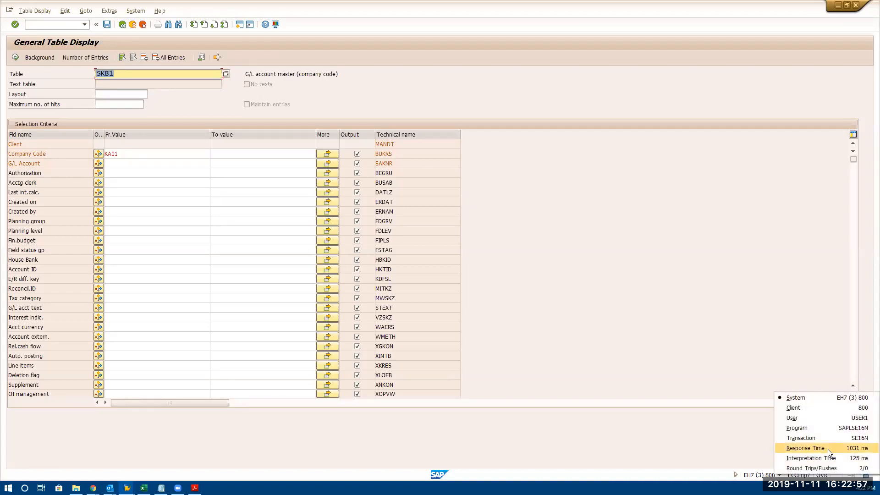
click(142, 77)
drag(142, 77, 4, 45)
text(BKPF)
key(Return)
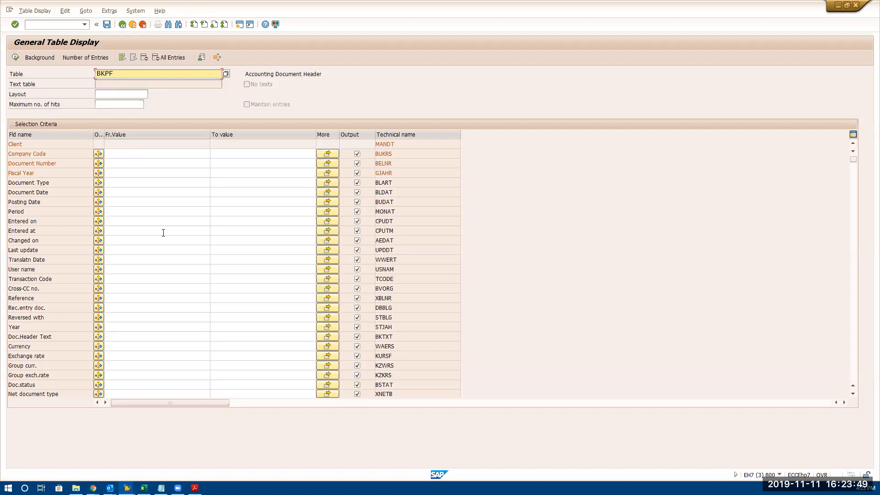
click(117, 154)
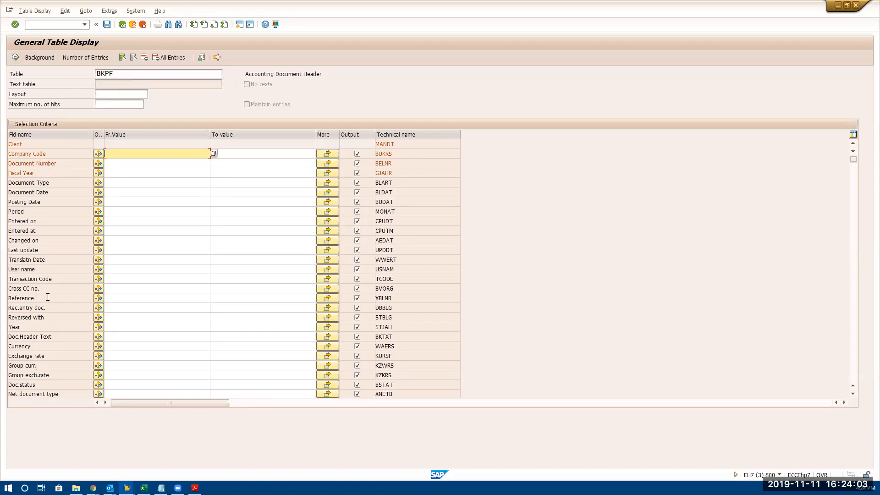
- Display the selection fields of table BSEG and examine its Amount in LC, G/L amount and Posting key fields
double_click(124, 70)
text(bseg)
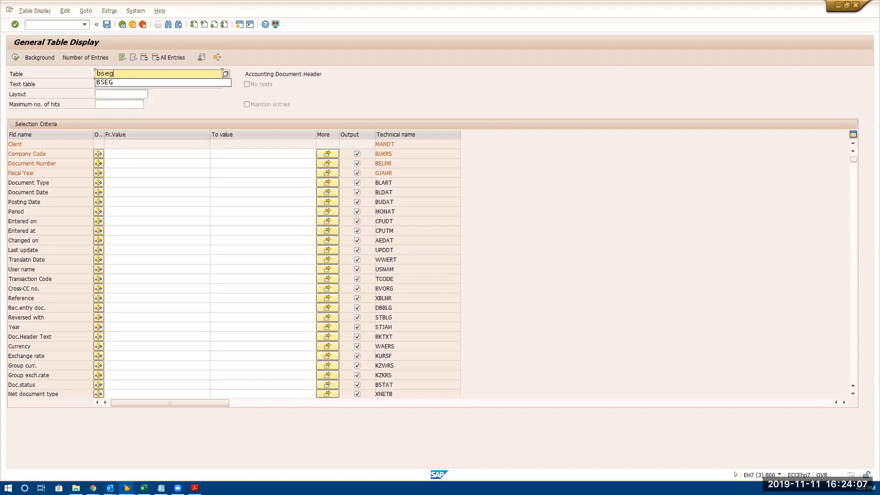
key(Return)
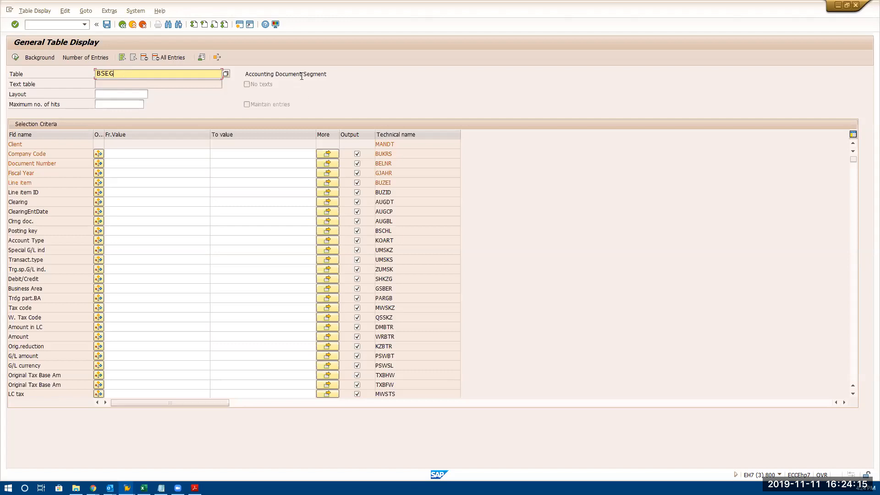
double_click(167, 71)
drag(53, 328, 8, 327)
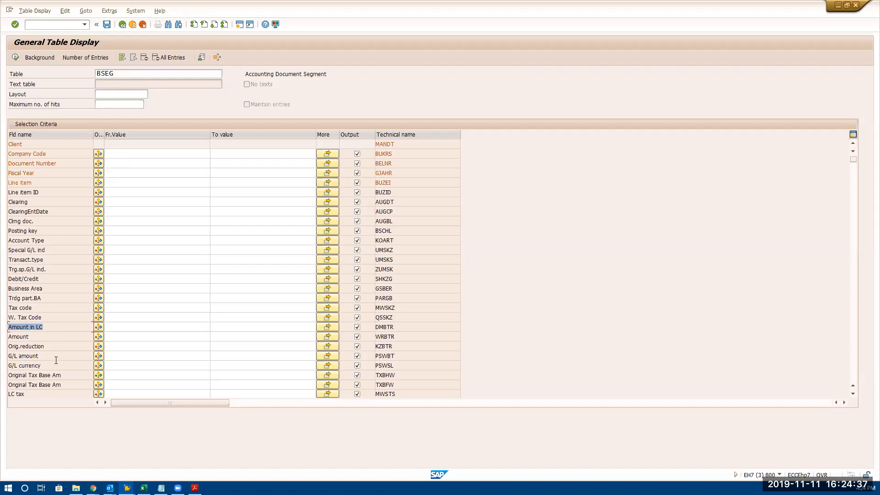
drag(51, 355, 8, 355)
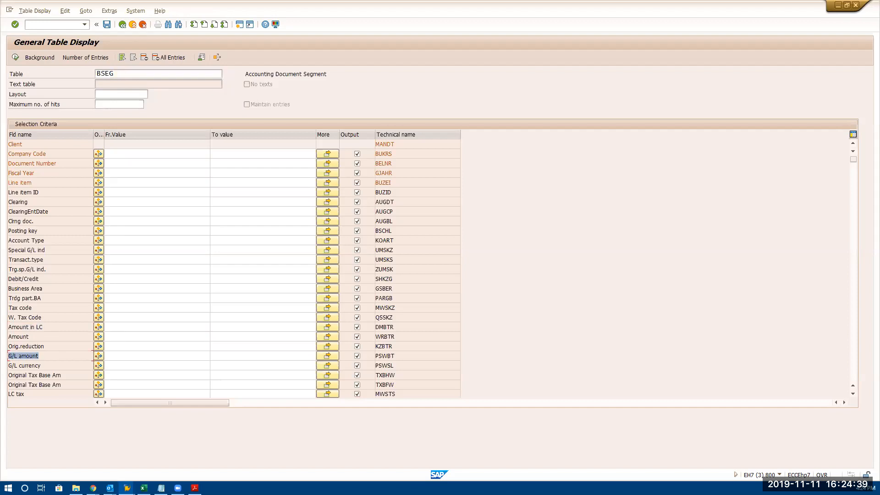
click(63, 232)
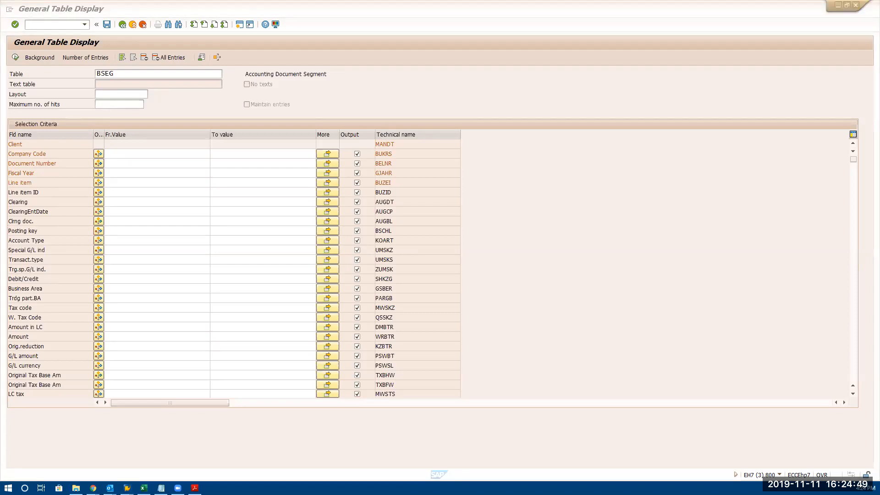
- Switch to SAP Tables.pdf in Acrobat Reader and examine its FI/CO table relationship diagrams, from Financial Accounting through Accounts Payable to Master Data
key(alt+Tab)
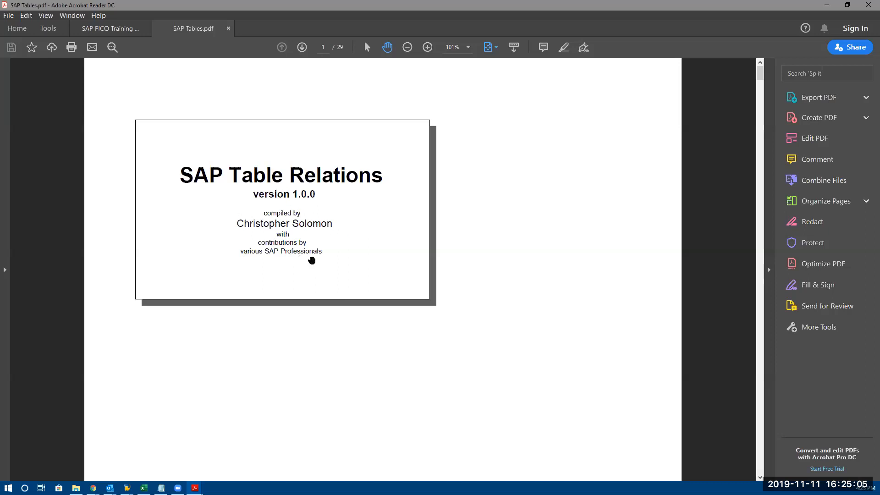
scroll(315, 247, down, 2)
scroll(316, 248, up, 1)
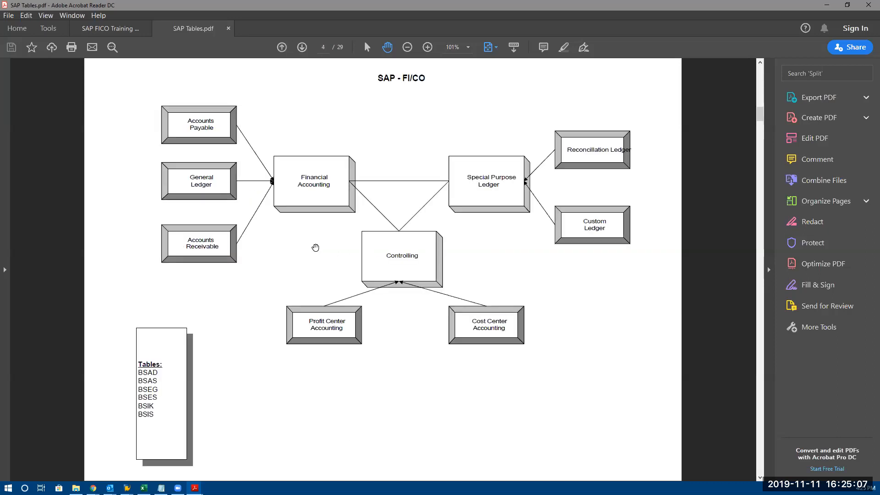
scroll(315, 247, down, 1)
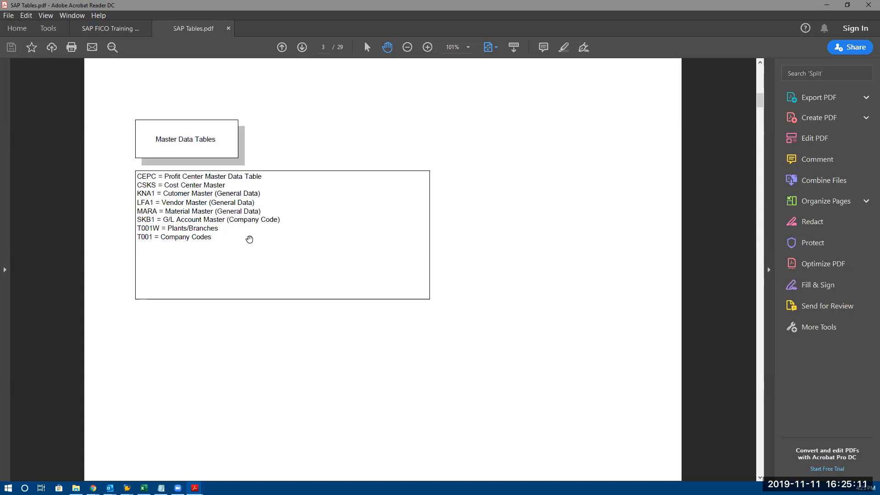
scroll(250, 239, down, 2)
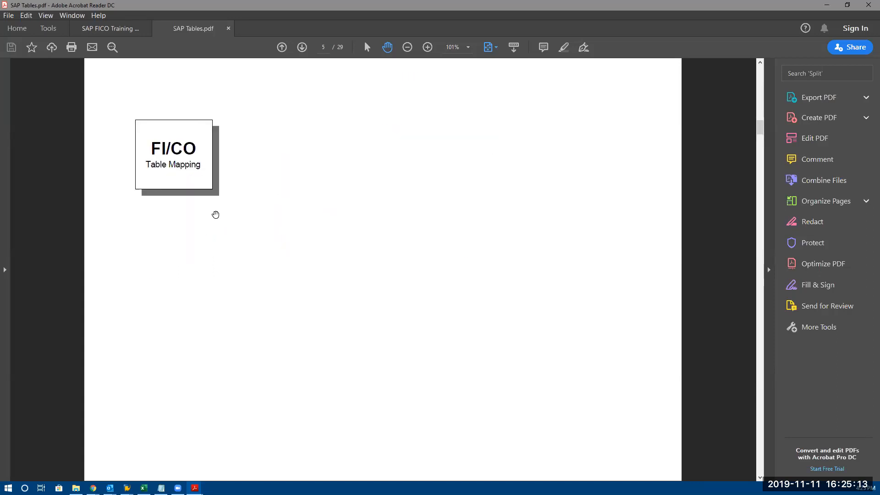
scroll(300, 316, down, 2)
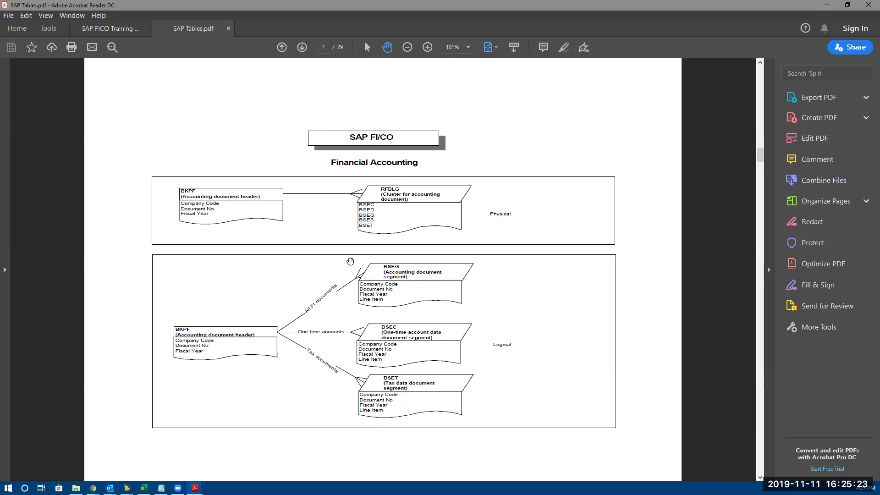
scroll(350, 261, down, 2)
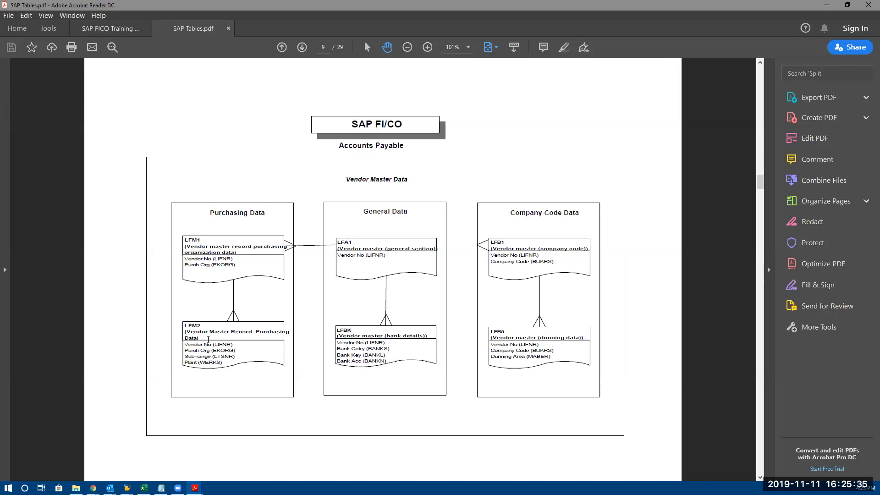
scroll(206, 339, down, 2)
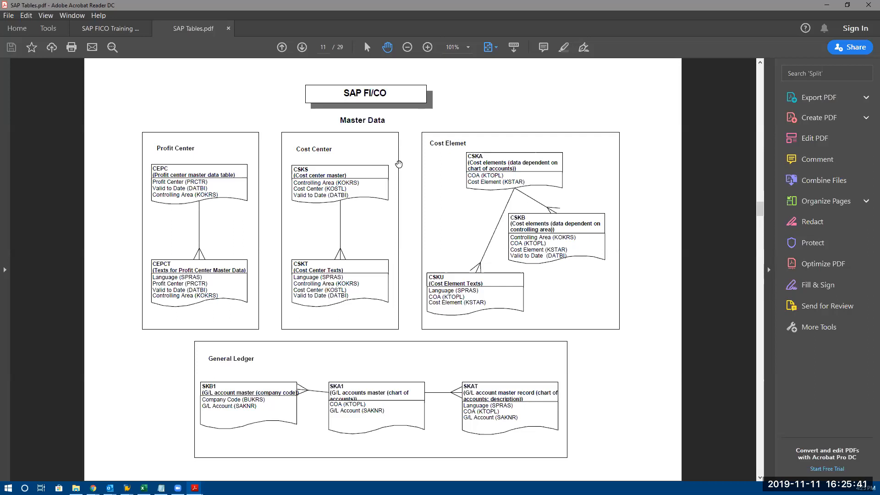
- Return to the beginning of SAP Tables.pdf and examine the Master Data Tables list on page 3
key(End)
key(Home)
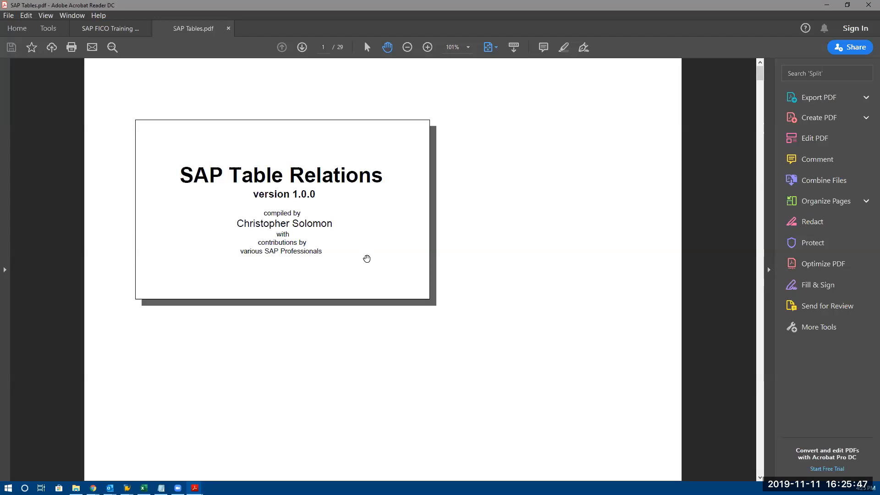
scroll(366, 259, down, 5)
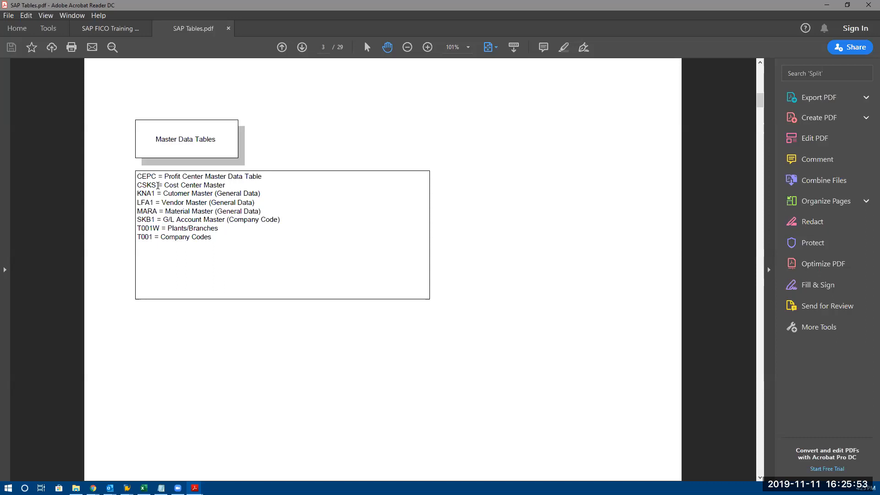
- Highlight the CEPC table name in the Master Data Tables list to examine its entry
double_click(153, 176)
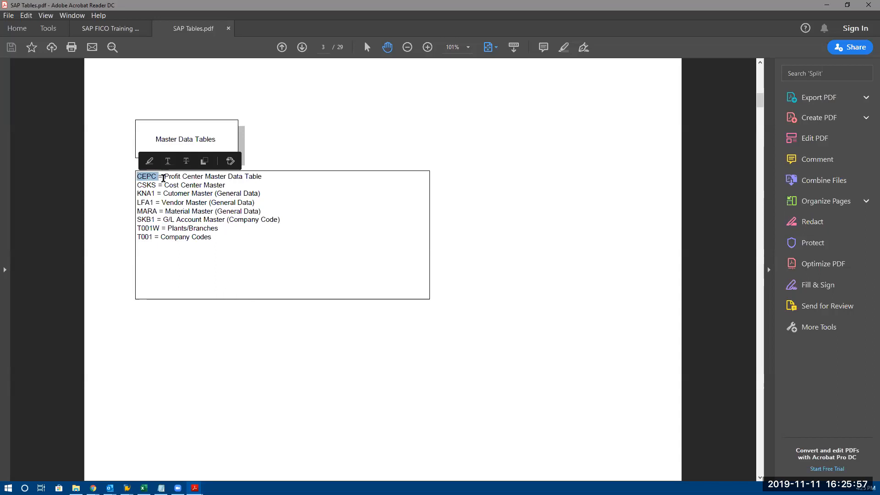
click(161, 177)
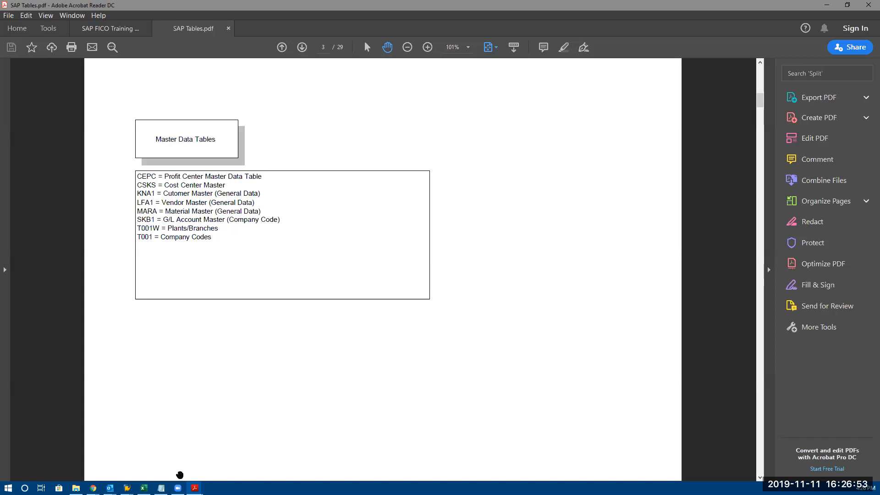
- Switch to the SAP Post Document session and open the G/L Account Line Item Display with transaction FBL3N
click(127, 488)
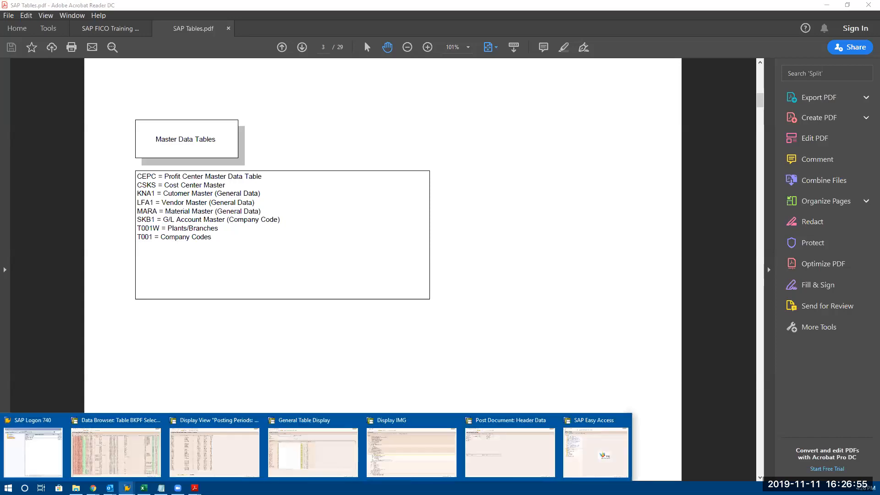
click(510, 452)
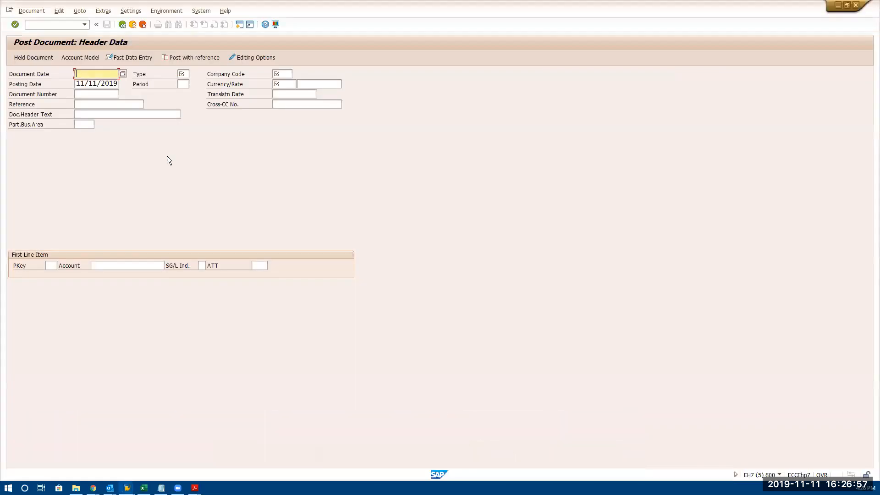
click(49, 27)
text(/nfbl)
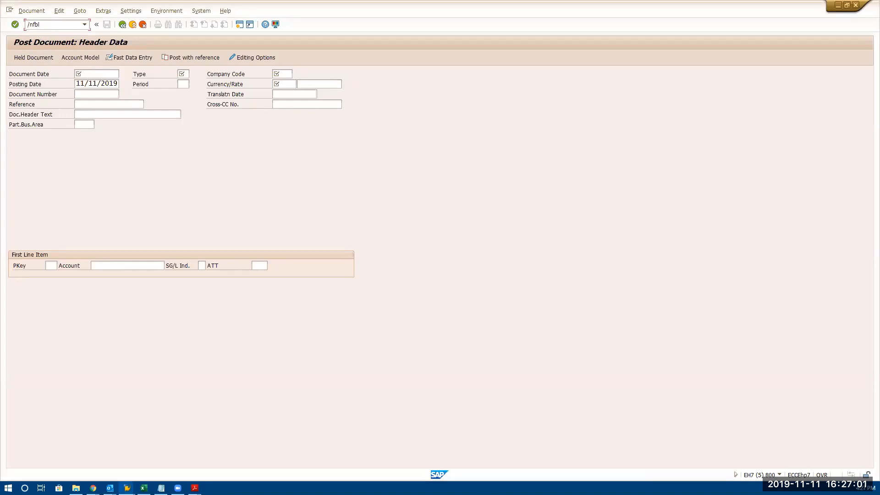
text(3n)
key(Return)
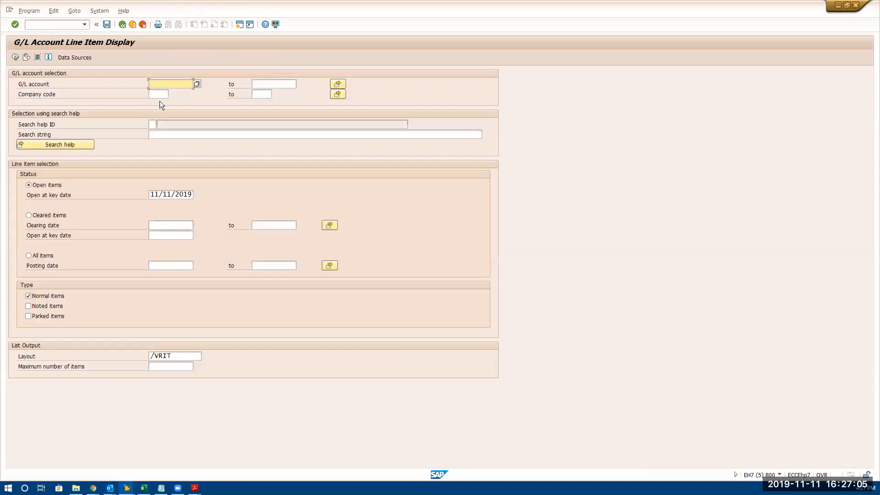
click(160, 94)
text(3333)
click(34, 258)
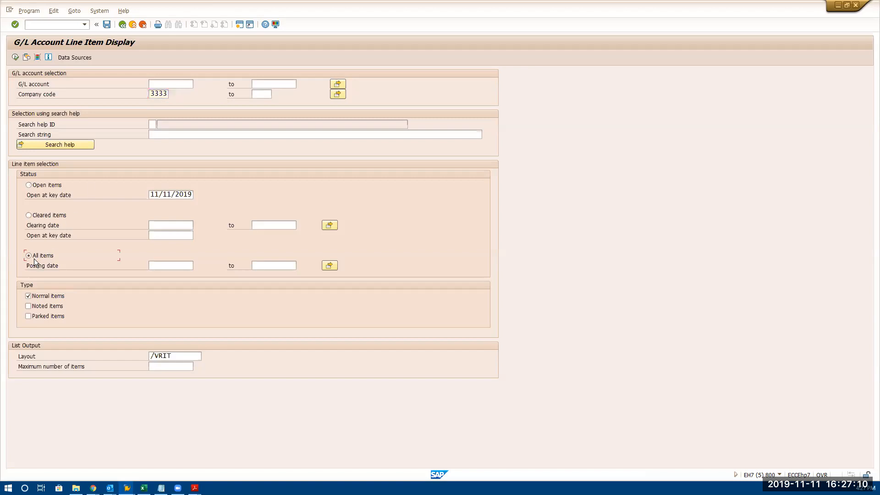
click(156, 86)
text(1)
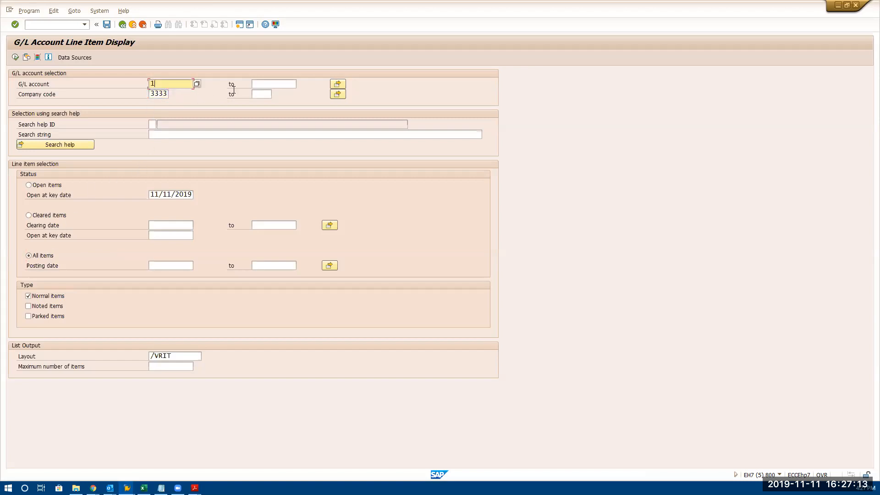
click(259, 84)
text(9999999999)
click(16, 58)
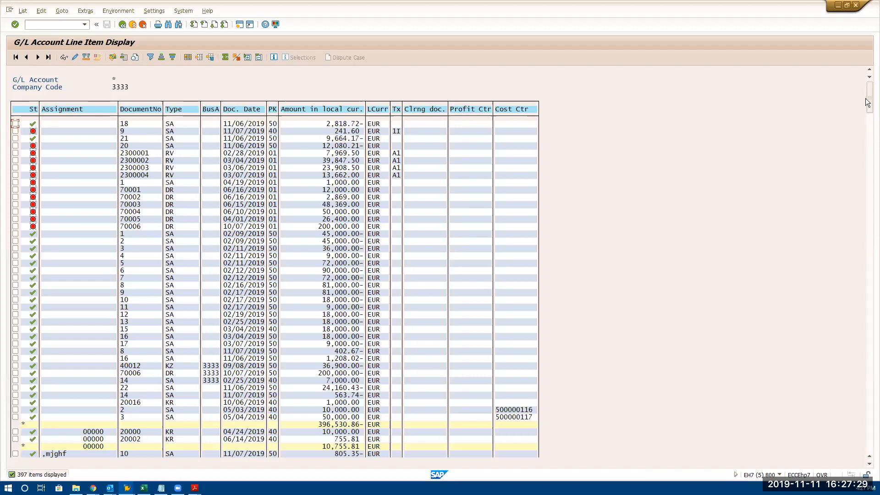
drag(869, 97, 870, 453)
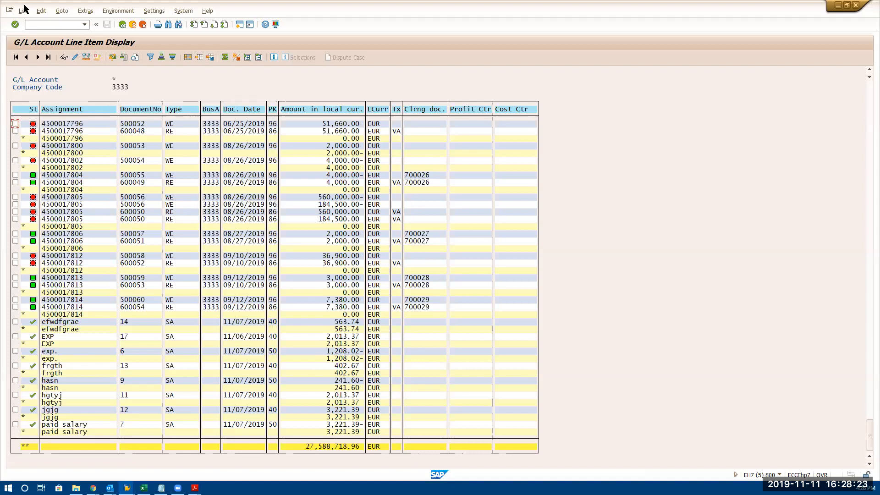
- Try to open the posting periods transaction OB52 in an additional session
click(38, 26)
text(/ob)
key(BackSpace)
text(on)
key(Return)
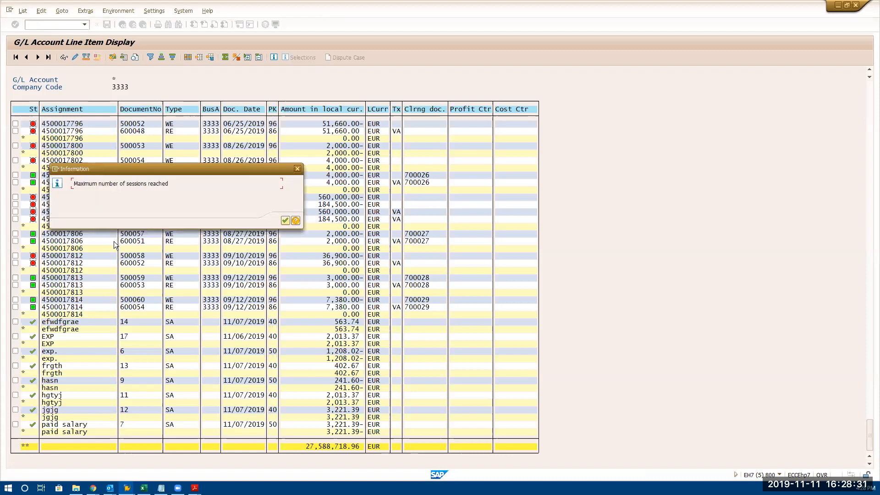
key(Return)
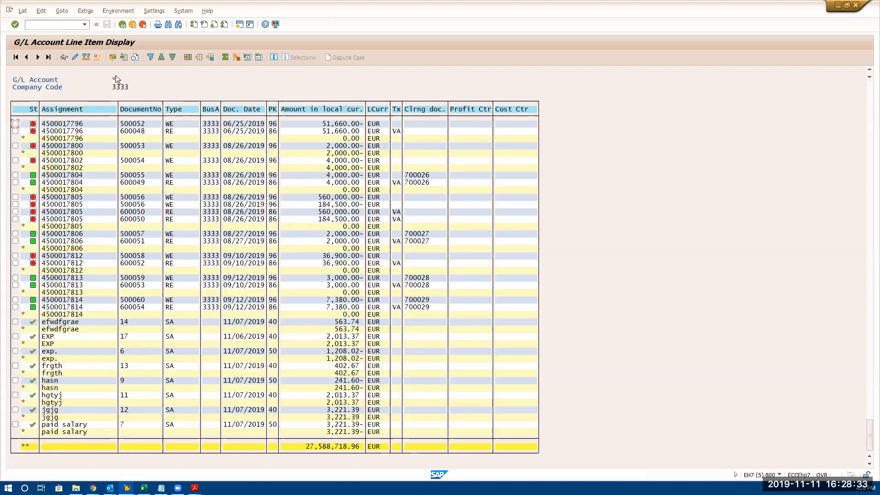
click(84, 25)
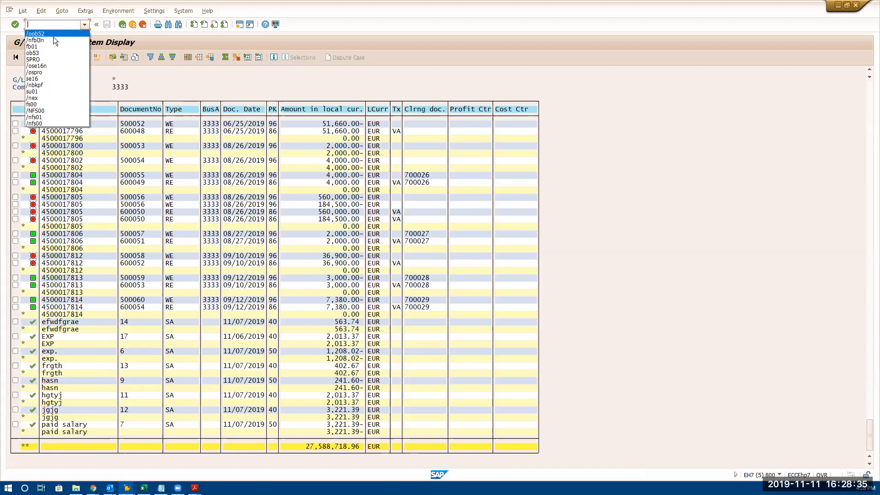
click(41, 40)
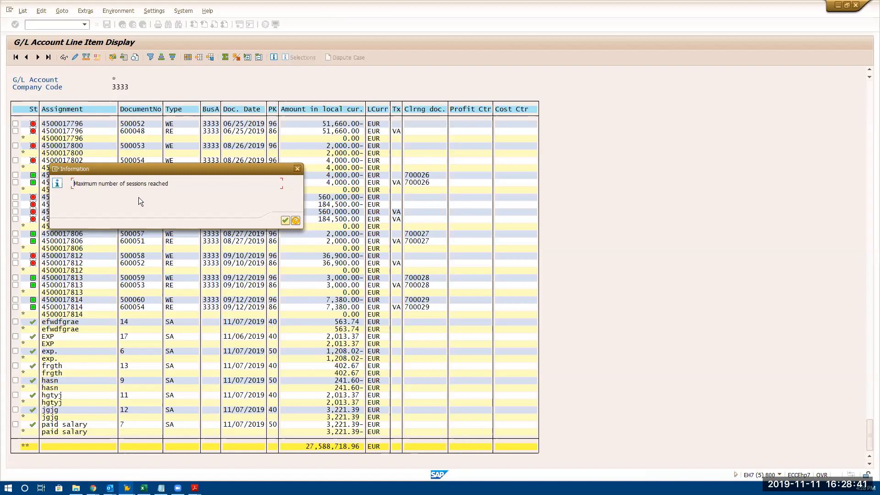
click(297, 169)
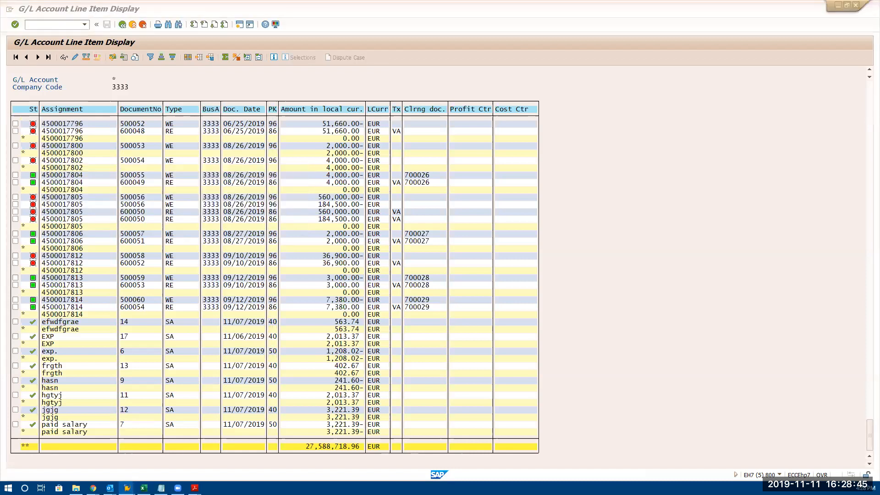
- Switch to the SAP Easy Access session, open the posting periods overview with transaction OB52, and maximize its window
click(127, 487)
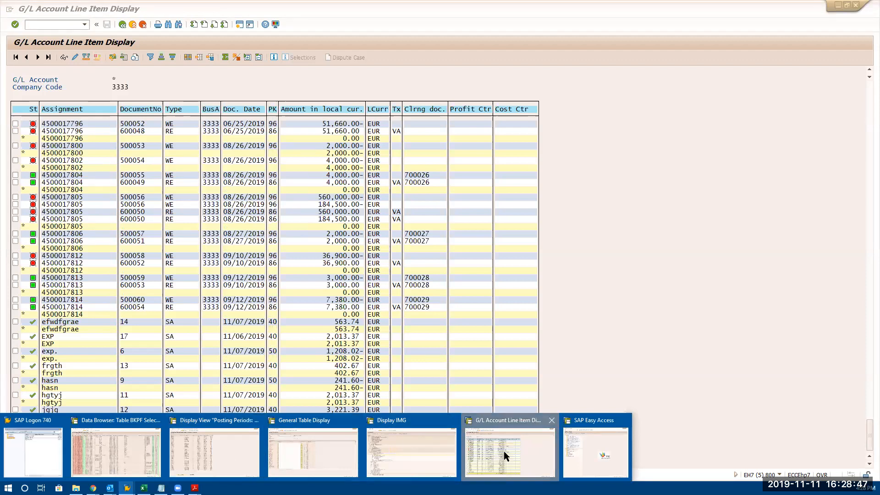
click(586, 454)
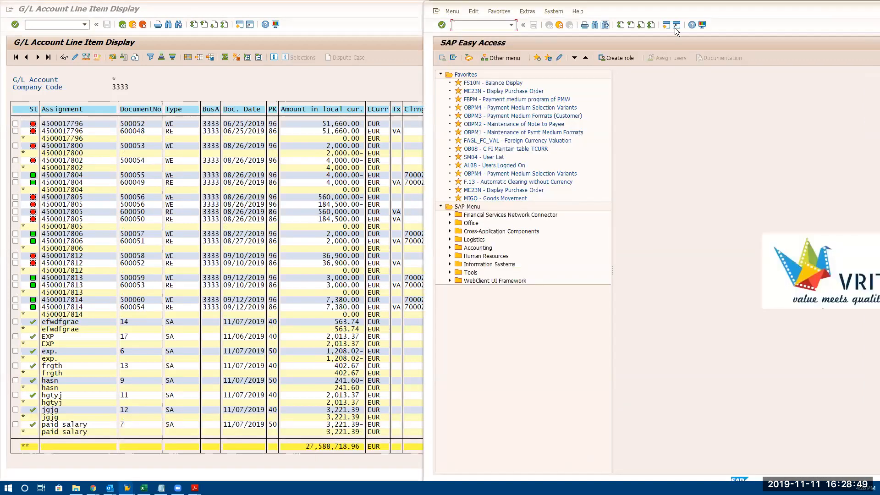
click(478, 21)
text(ob52)
key(Return)
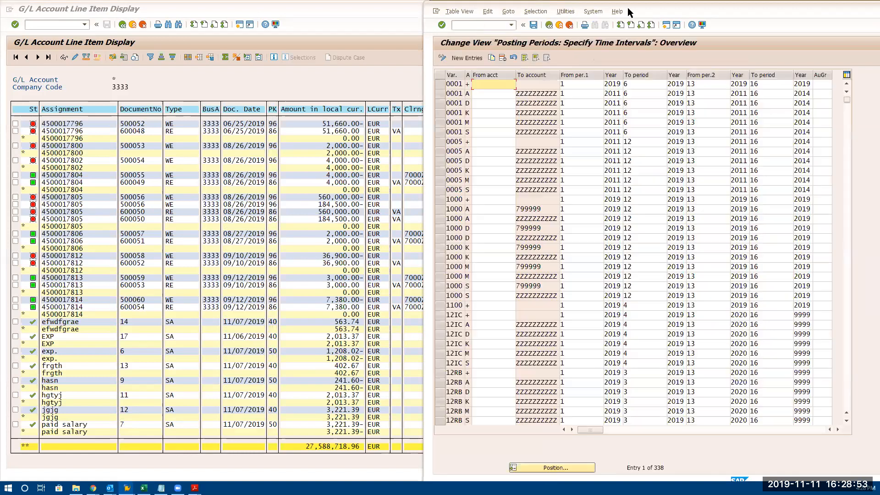
double_click(770, 11)
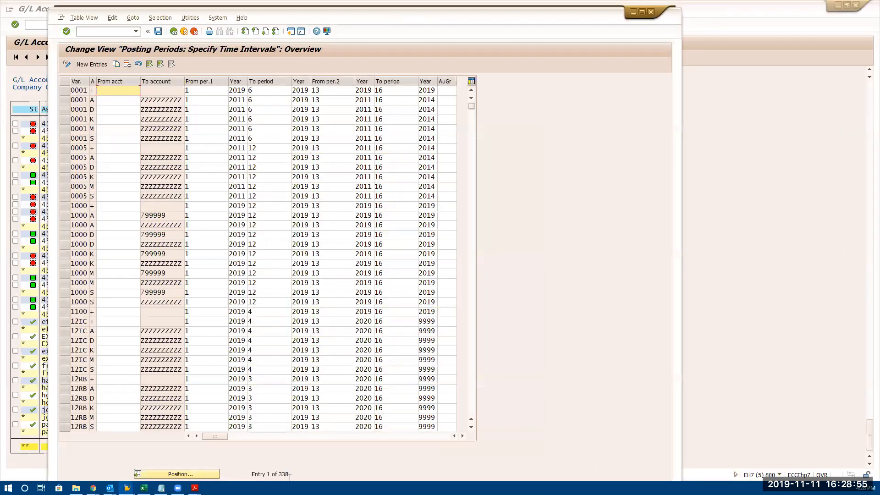
click(642, 11)
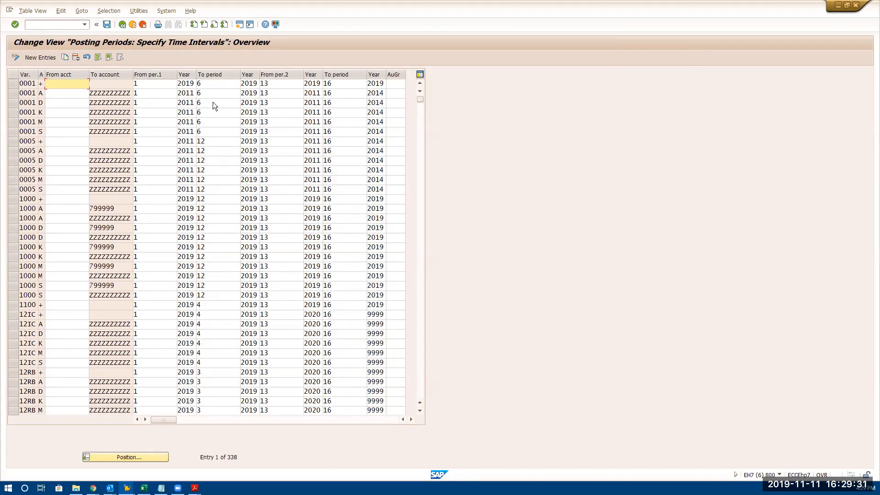
- Display the posting periods as a print list, check the list's available functions, and return to SAP Easy Access
click(20, 12)
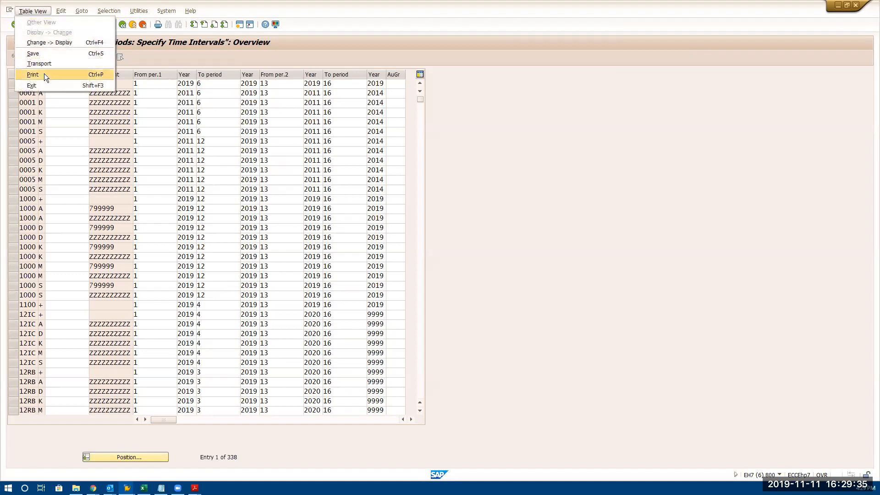
click(44, 74)
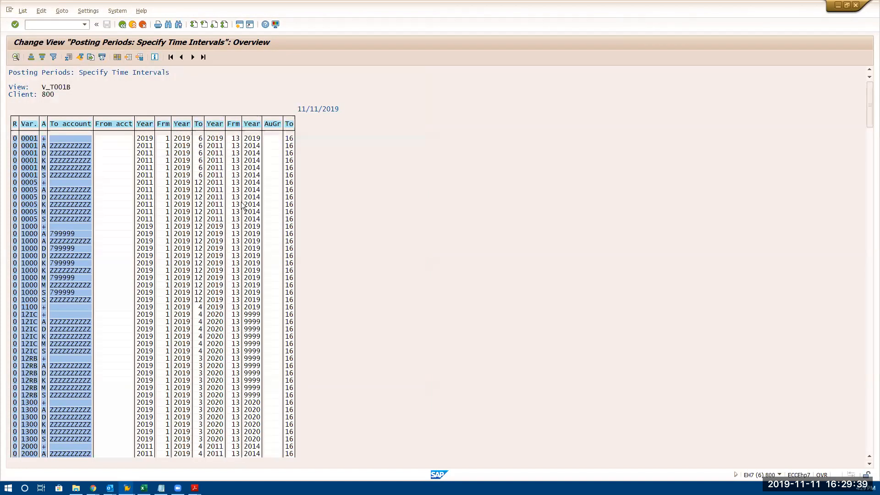
right_click(232, 197)
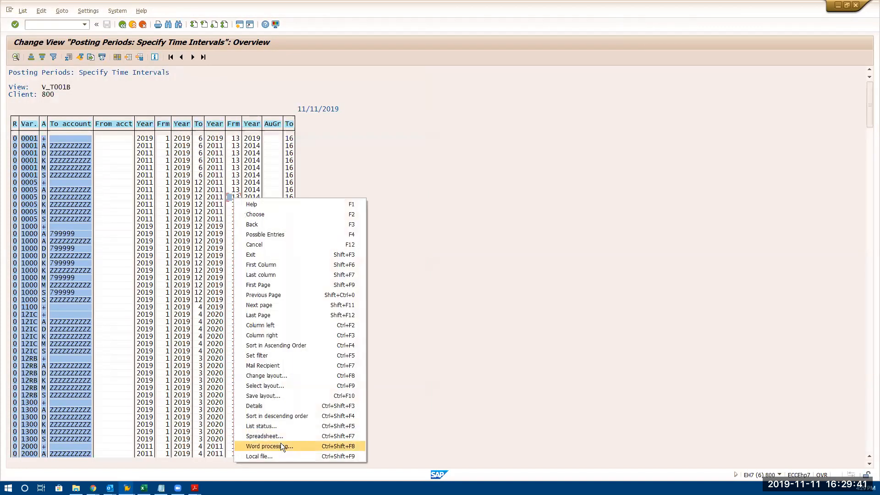
click(114, 271)
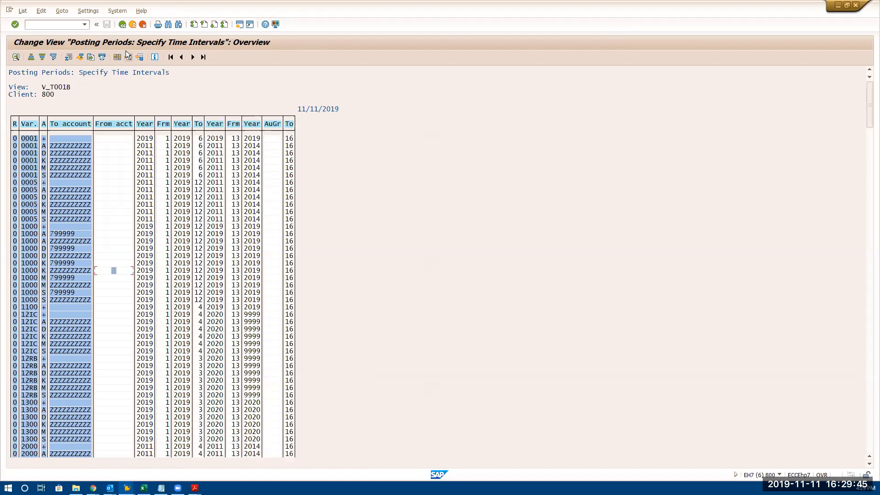
click(123, 24)
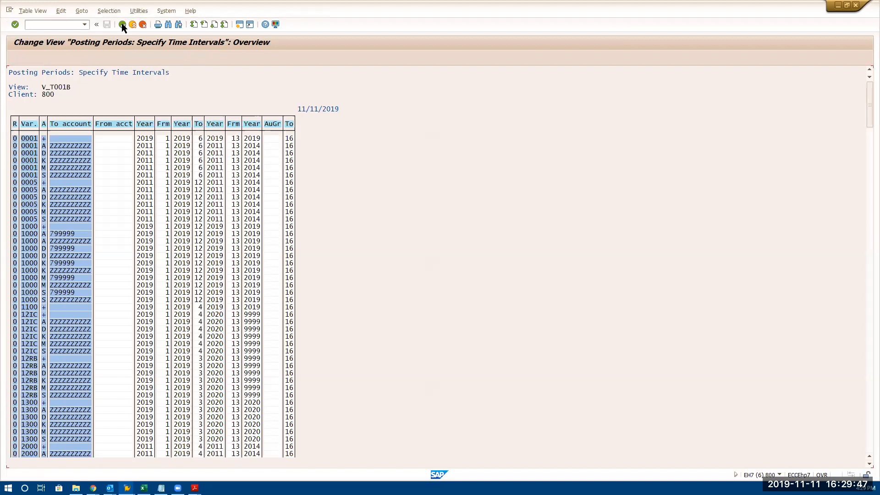
click(122, 25)
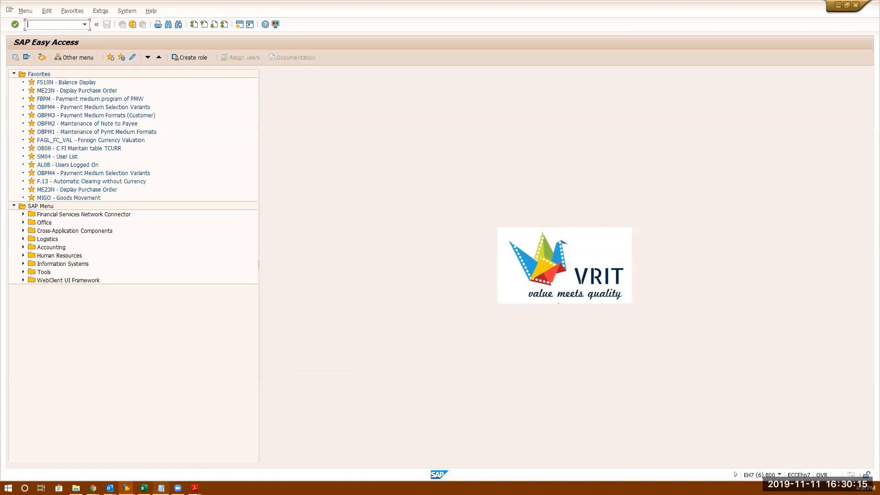
- Check the Display IMG session, and switch to SAP FICO Training contents VRIT.pdf in Acrobat Reader to examine its configuration topics
click(127, 488)
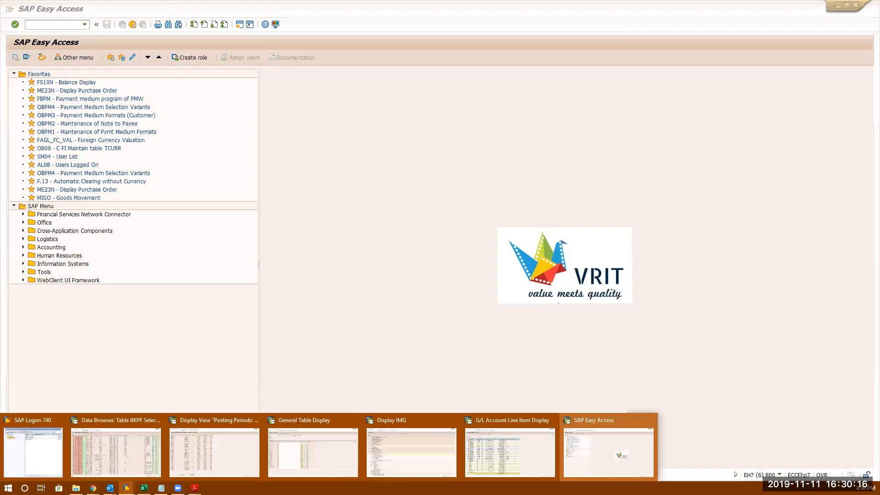
click(424, 440)
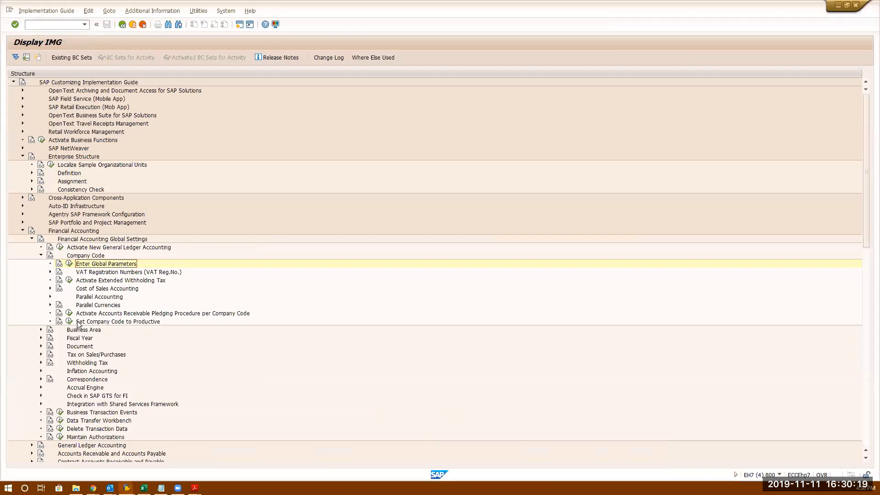
click(194, 487)
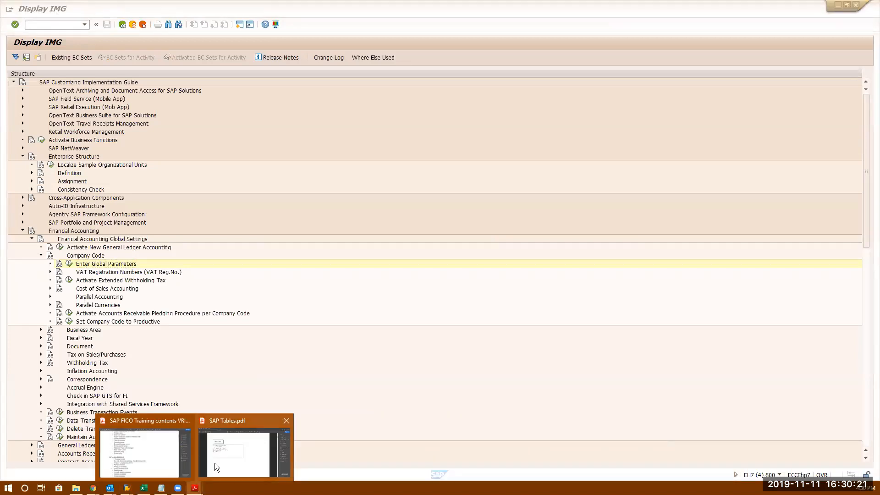
click(150, 448)
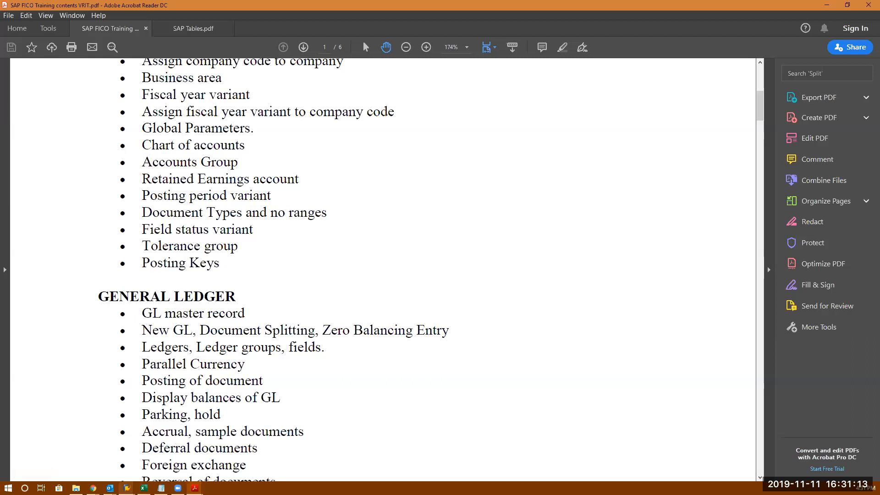
- Switch to the Display IMG session and expand Document and its Document Number Ranges node under Financial Accounting Global Settings
click(126, 487)
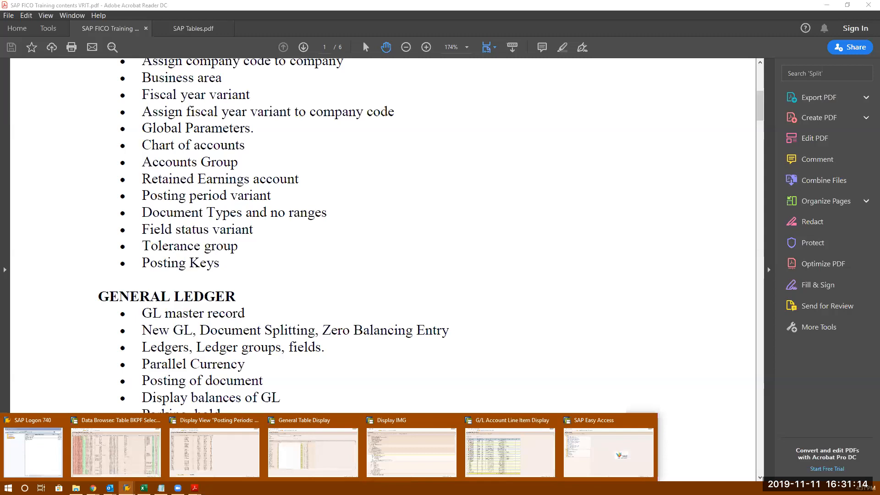
click(396, 453)
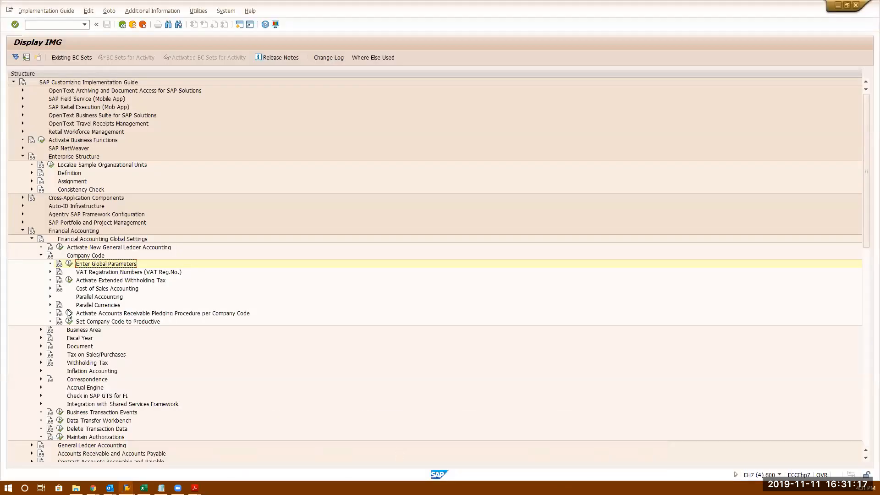
click(40, 345)
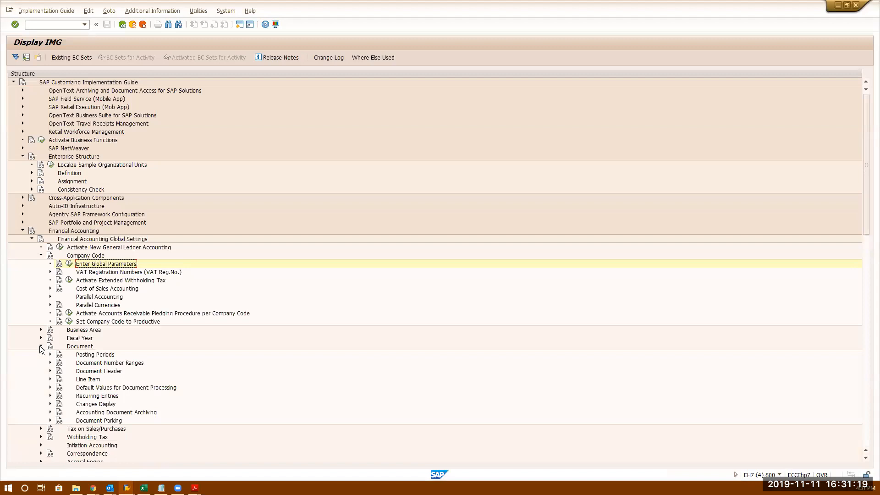
scroll(228, 326, down, 3)
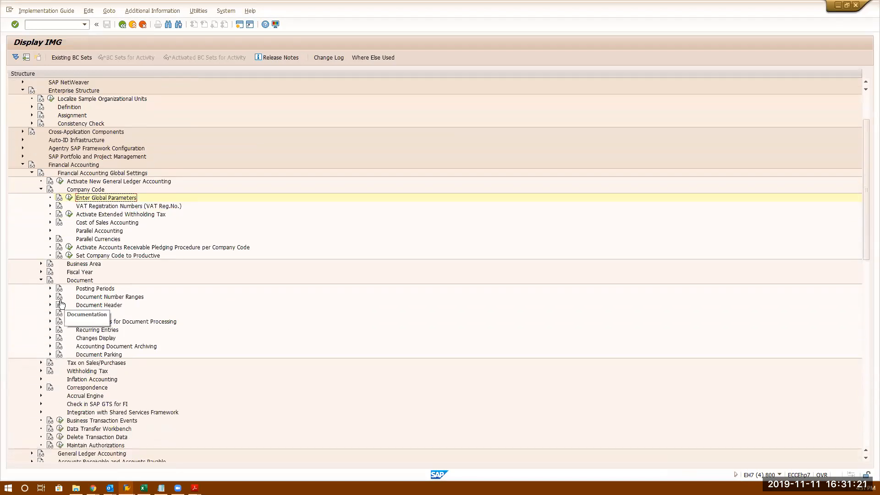
click(50, 297)
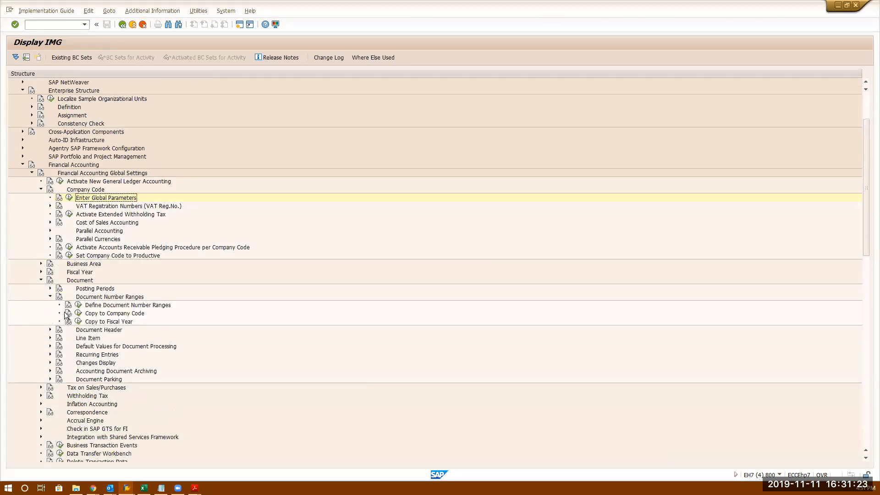
- Expand the Document Header node under Document in the IMG and check the training contents PDF in Acrobat Reader
click(51, 329)
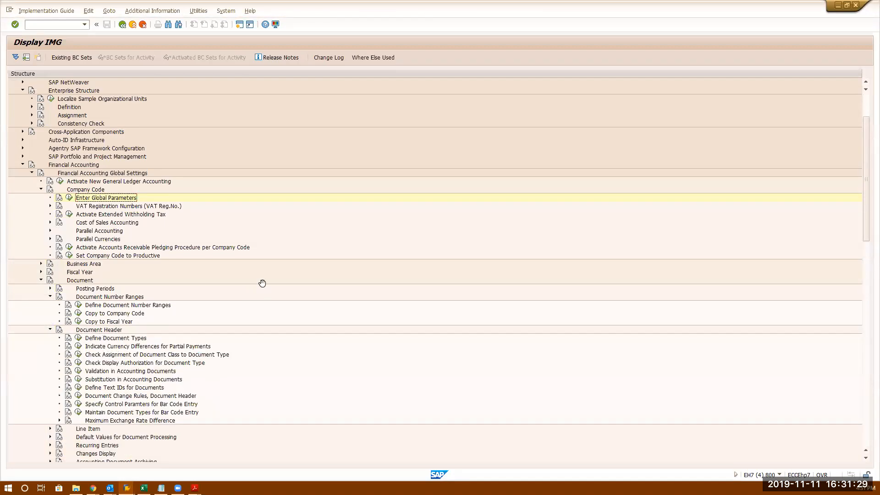
key(alt+Tab)
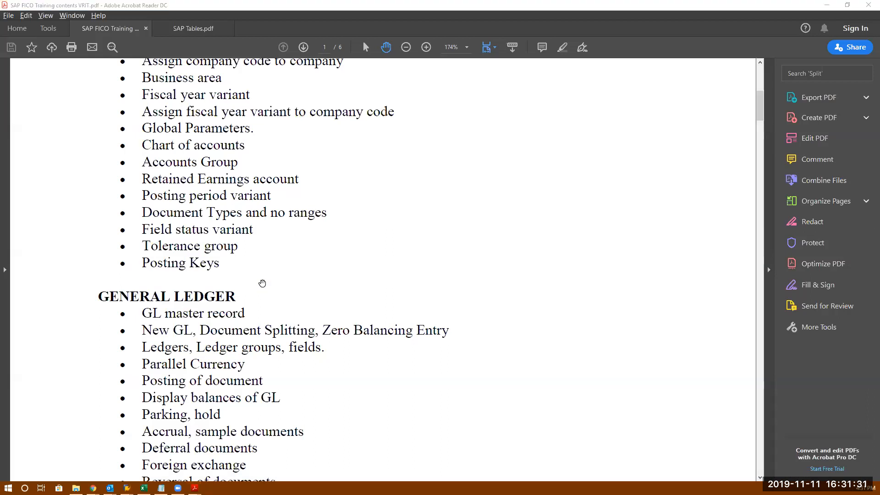
- Switch to the SAP Easy Access session, open document posting with transaction FB01, and inspect the document Type field in the header
key(alt+Tab)
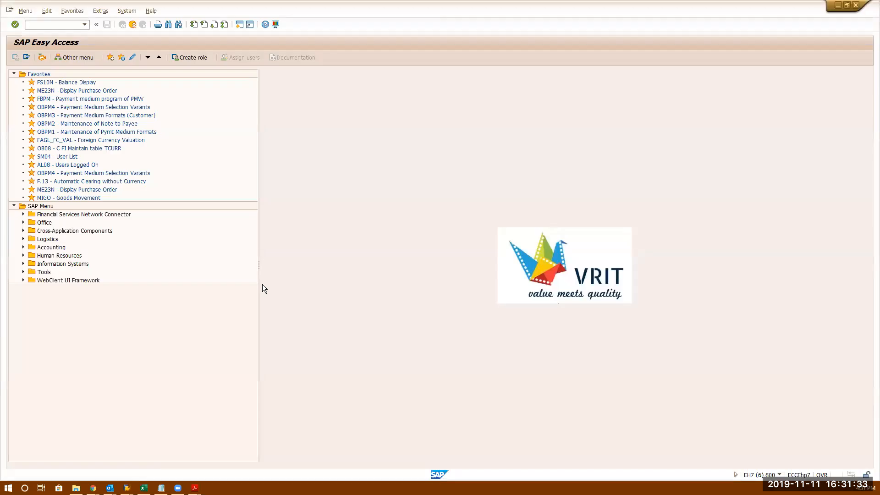
text(f01)
key(Return)
text(fb01)
key(Return)
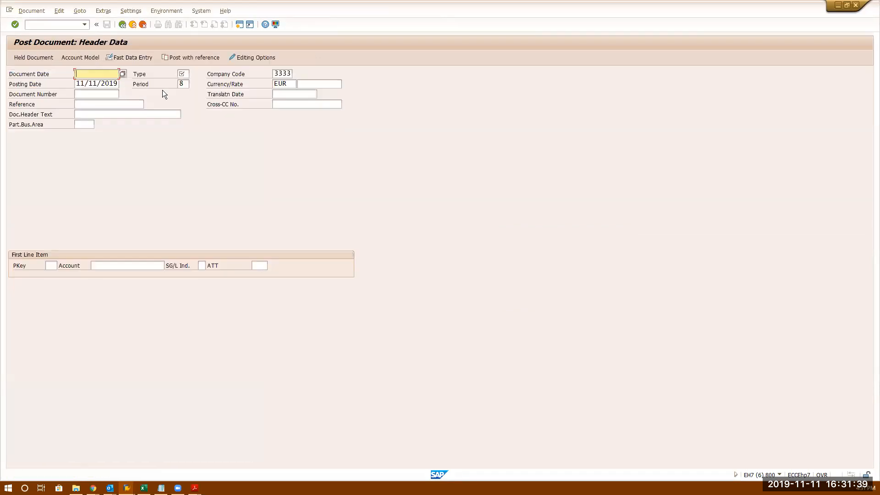
click(186, 76)
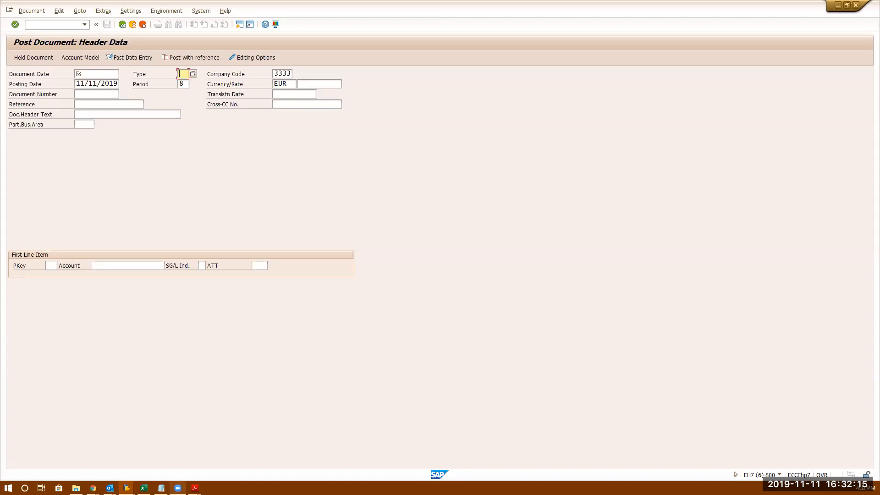
- Switch to the G/L Account Line Item Display session and open the document of the first listed line item
click(126, 488)
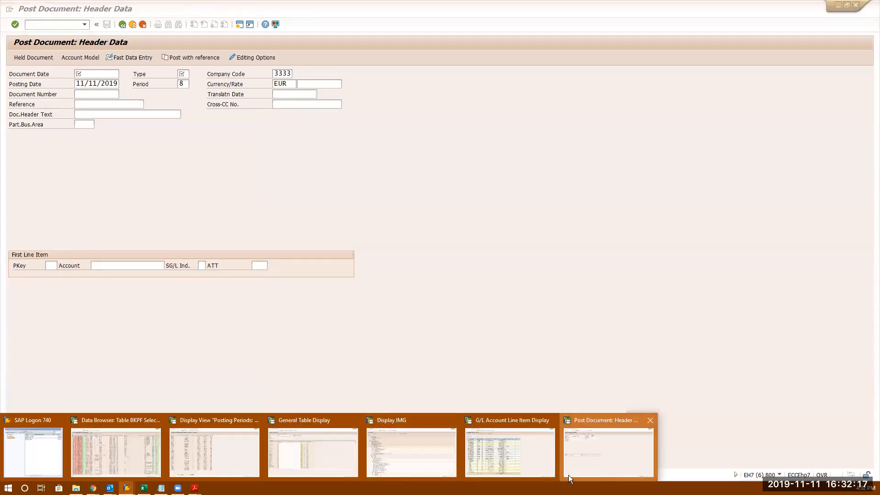
click(532, 456)
double_click(133, 124)
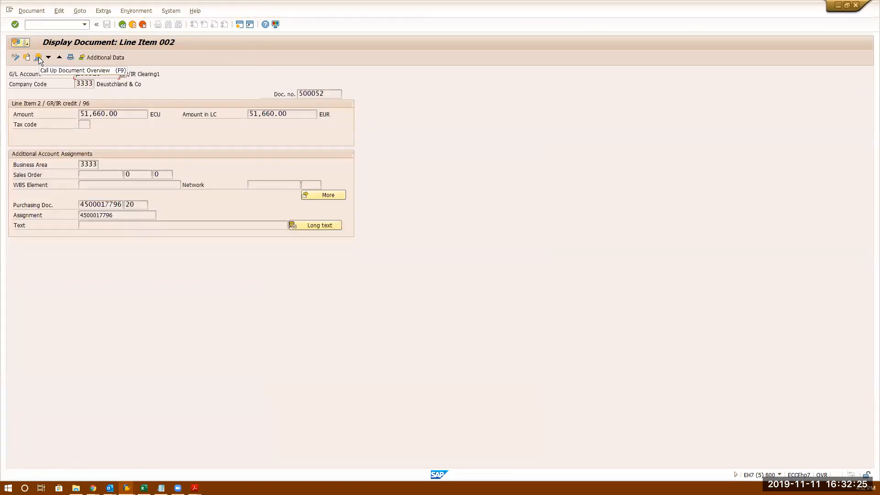
- Display the document header of the goods receipt line item, examine its document type WE, and close the header
click(71, 57)
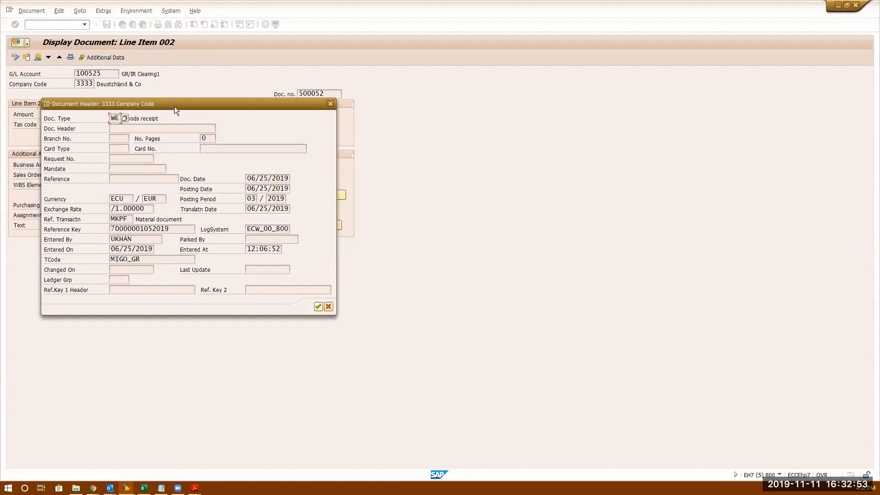
drag(272, 87, 493, 60)
click(437, 85)
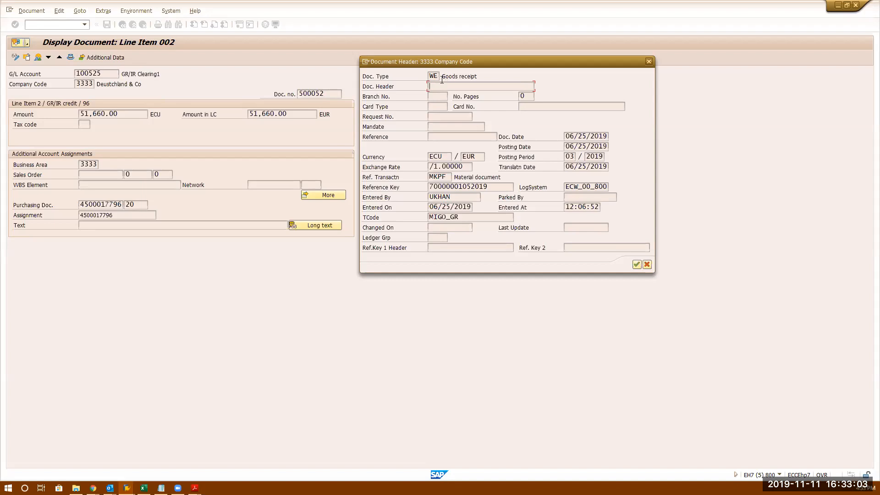
click(438, 77)
drag(438, 75, 405, 75)
click(650, 62)
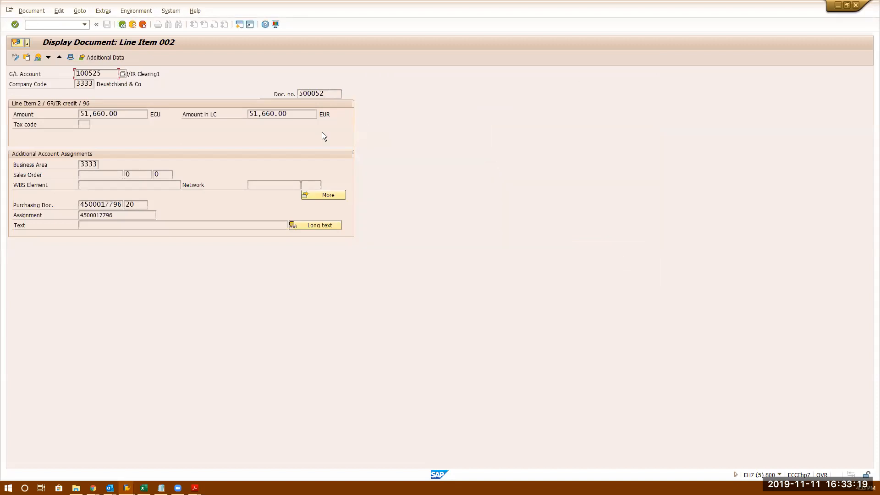
- Reopen the document header to check its reference key, inspect the line item's document number, and return to the G/L line item list
click(70, 58)
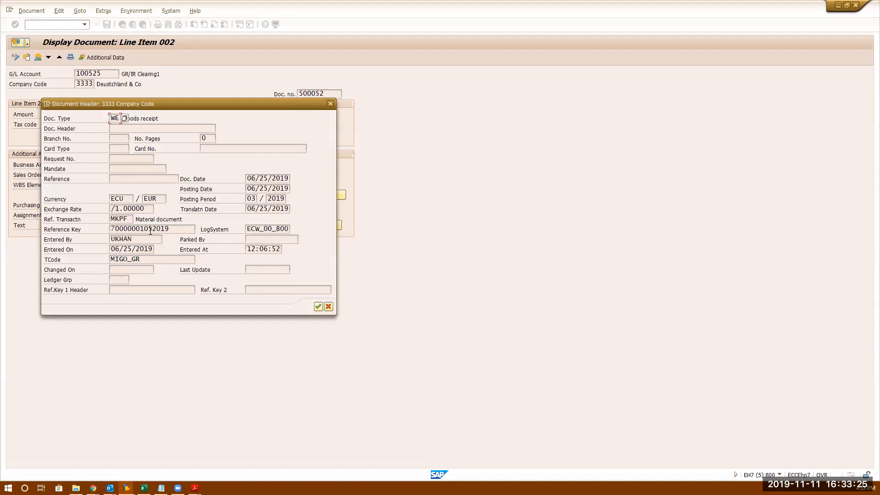
drag(145, 229, 102, 226)
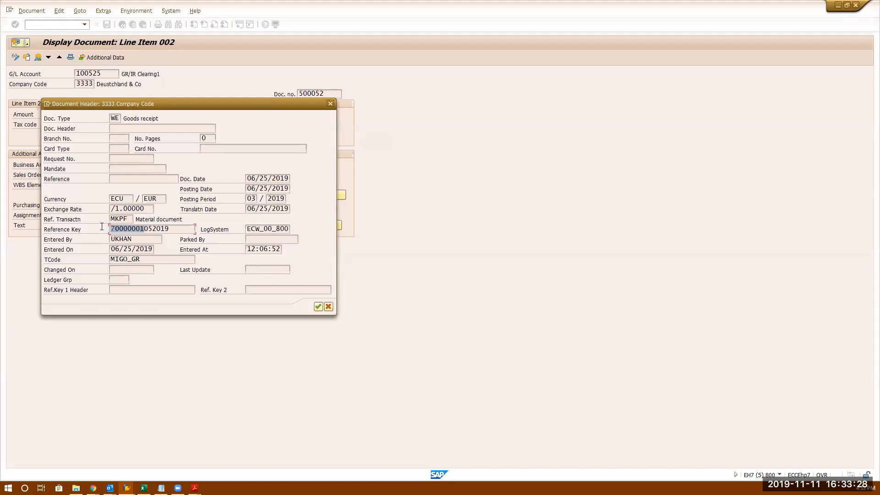
click(147, 228)
click(328, 105)
drag(331, 94, 262, 88)
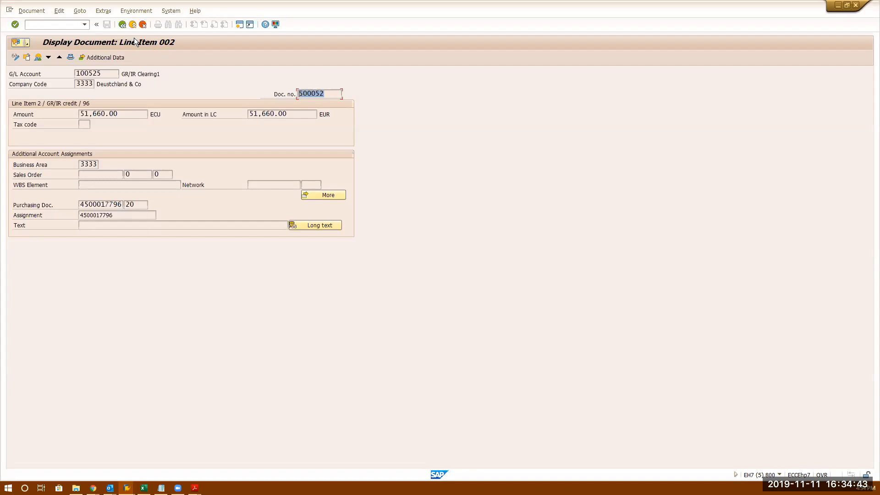
click(122, 24)
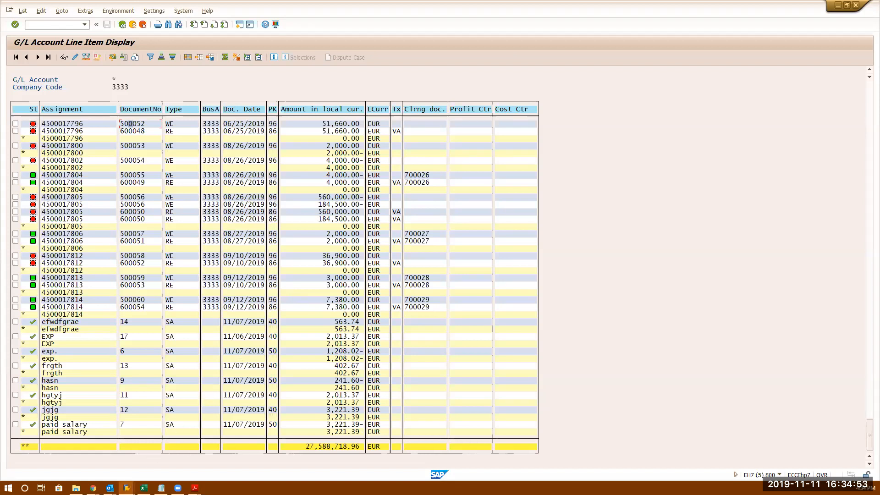
- Switch to the Display IMG session, open Define Document Types, and check its transaction code in the system information
mouse_move(127, 488)
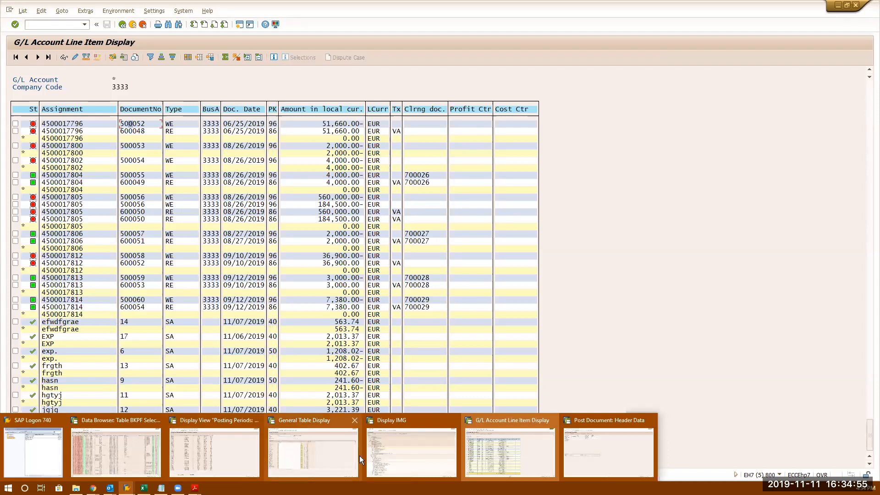
click(430, 439)
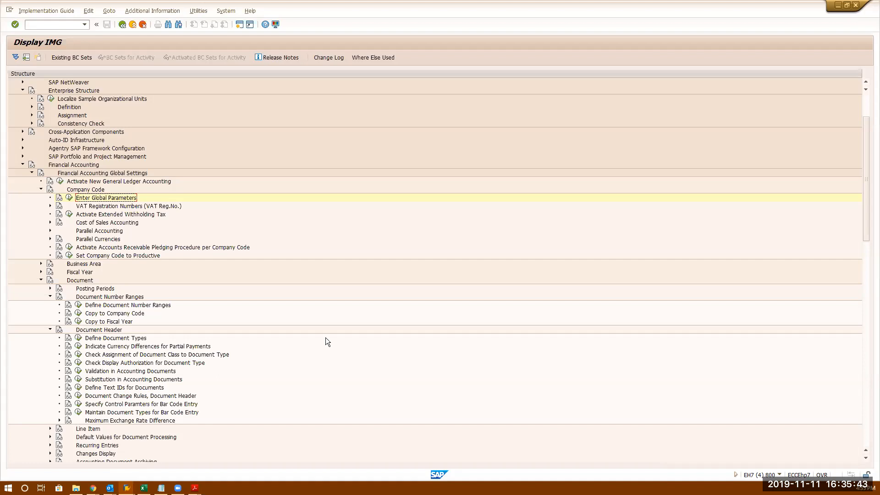
click(77, 338)
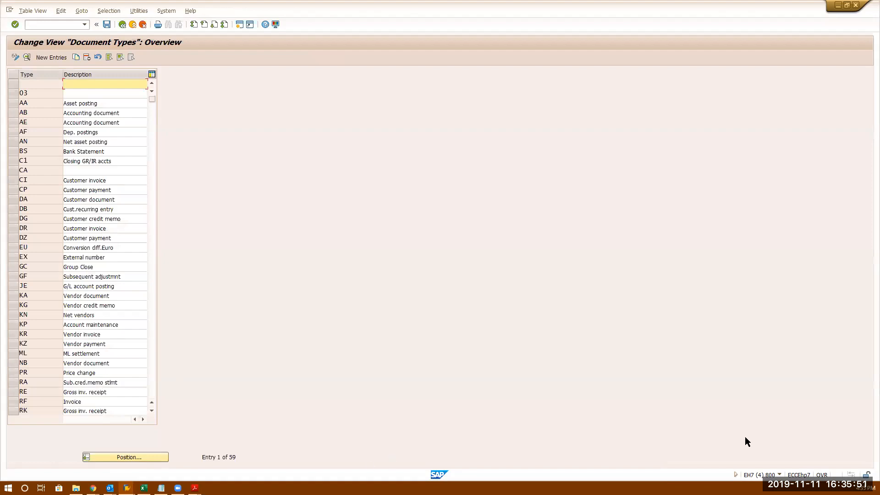
click(779, 473)
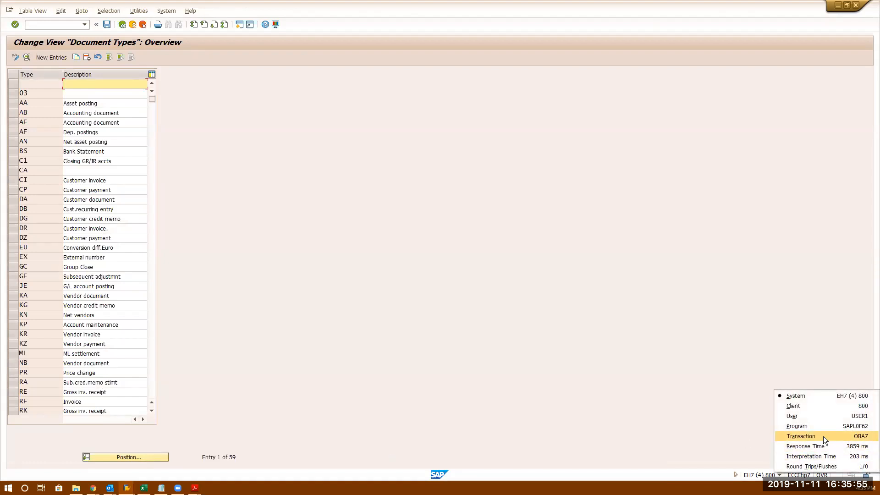
click(225, 227)
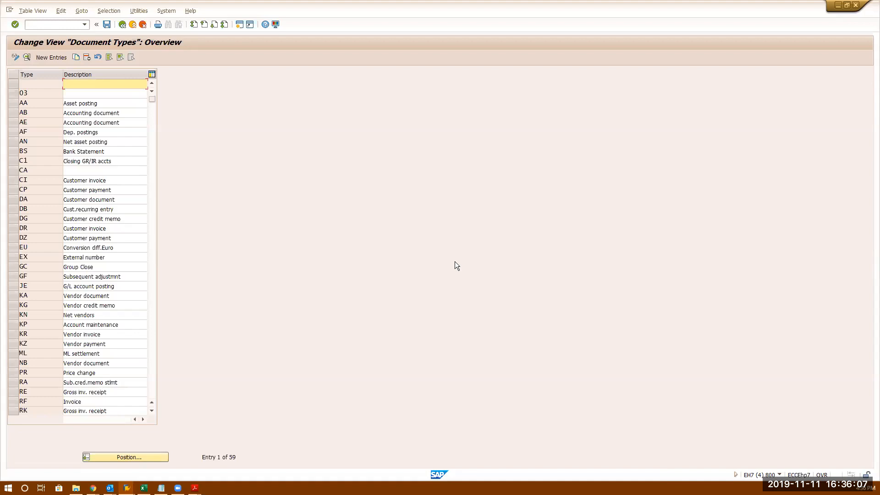
- Check the entry counter and look over the list of document types in the overview
drag(238, 458, 200, 457)
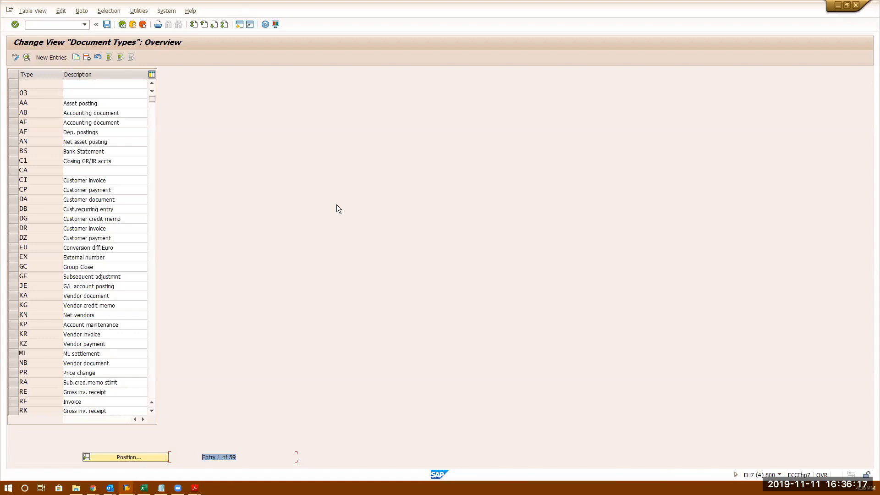
click(153, 274)
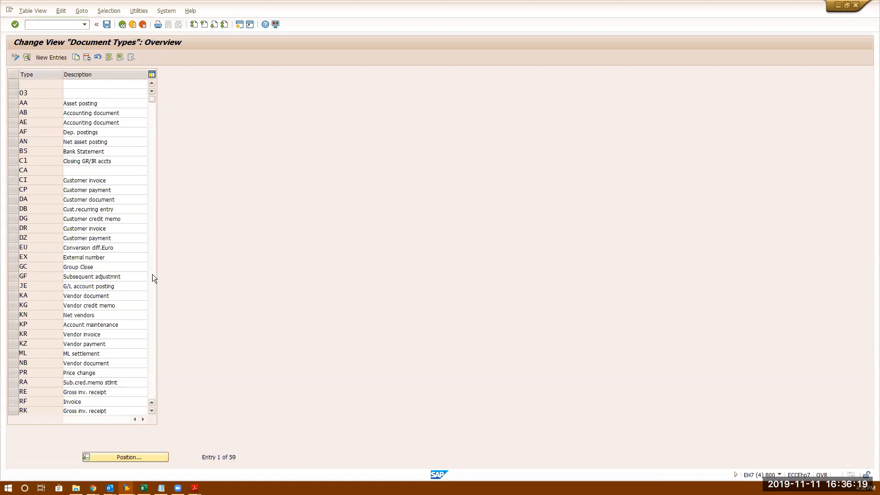
drag(152, 278, 156, 76)
- Display the document types as a print list twice to examine their settings, and return to the overview
click(32, 11)
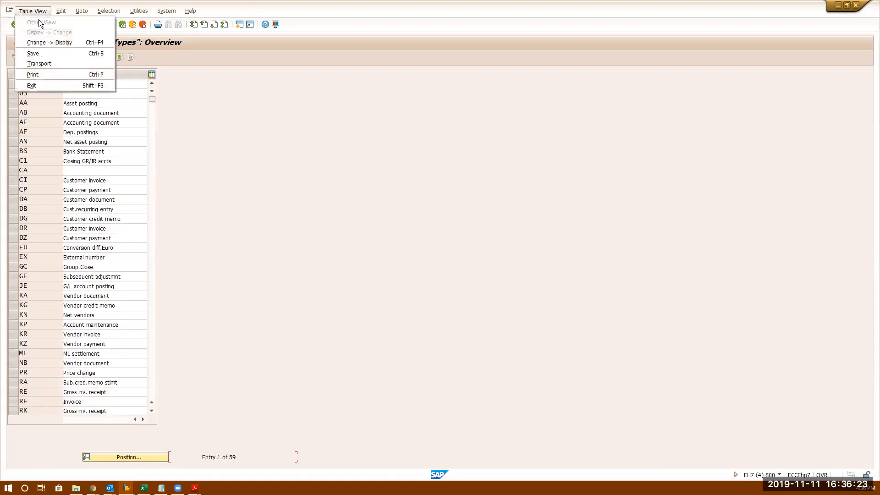
click(48, 75)
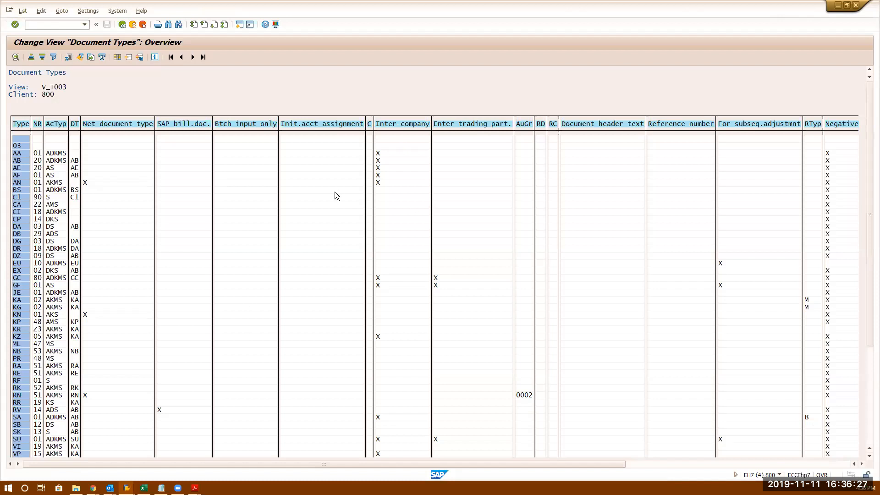
click(122, 25)
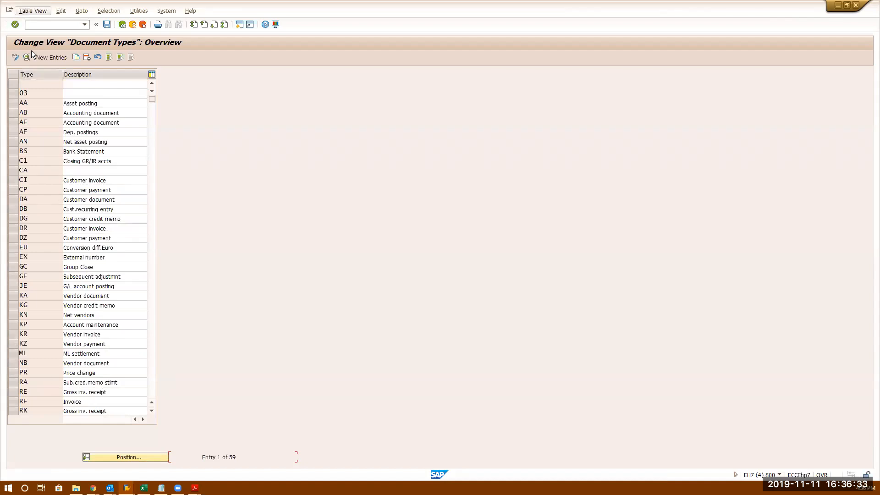
click(33, 10)
click(41, 74)
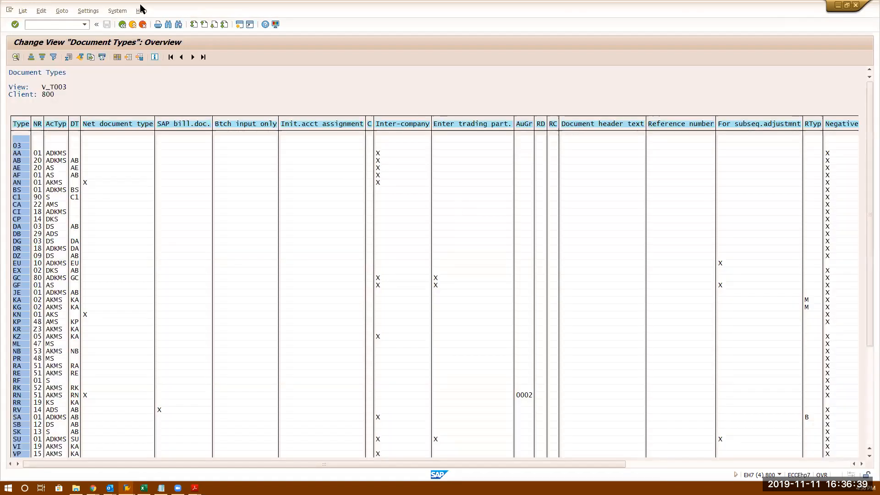
click(123, 26)
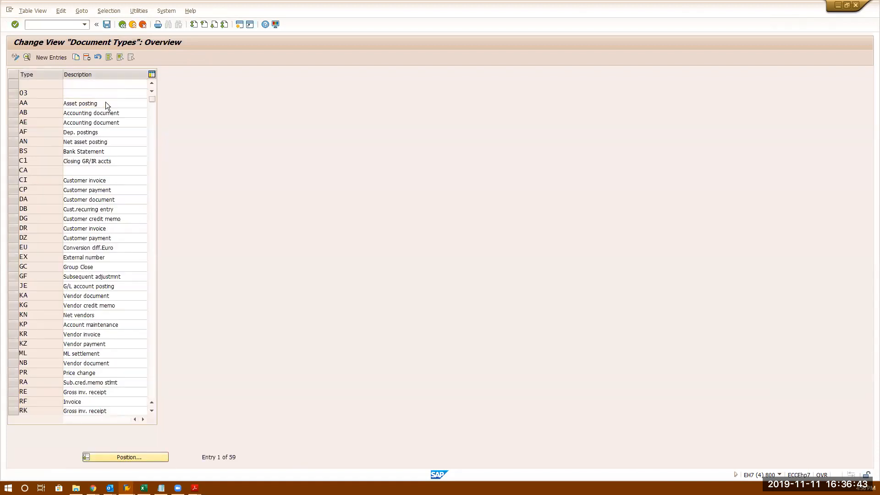
- Examine the details of document type AA, Asset posting, and return to the overview
double_click(105, 103)
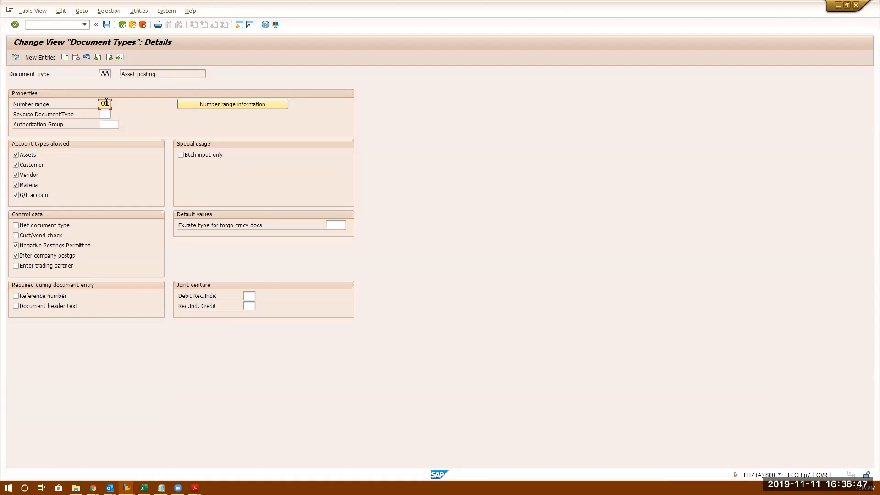
click(122, 24)
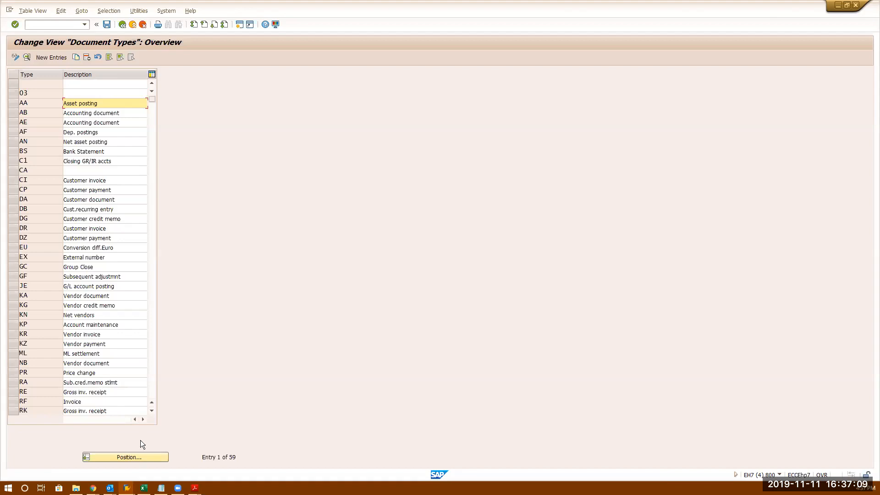
- Position the document types overview at SA and open the details of the G/L account document type
click(131, 456)
text(SA)
key(Return)
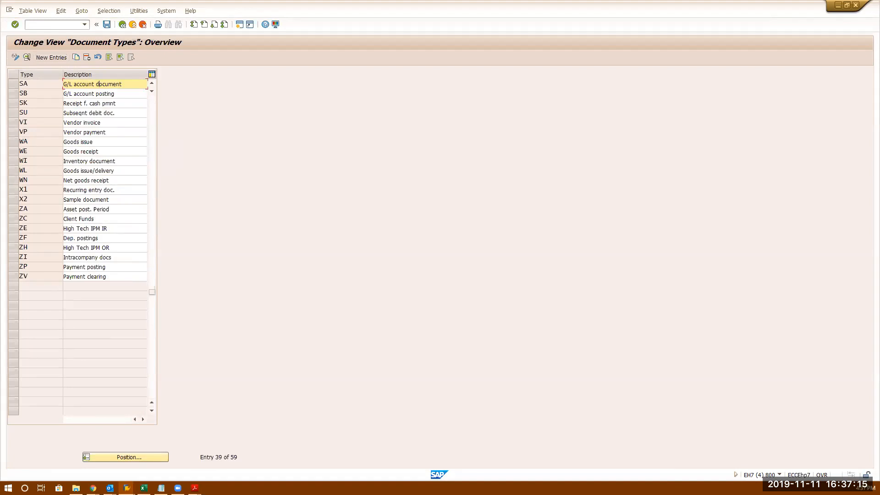
key(alt+Tab)
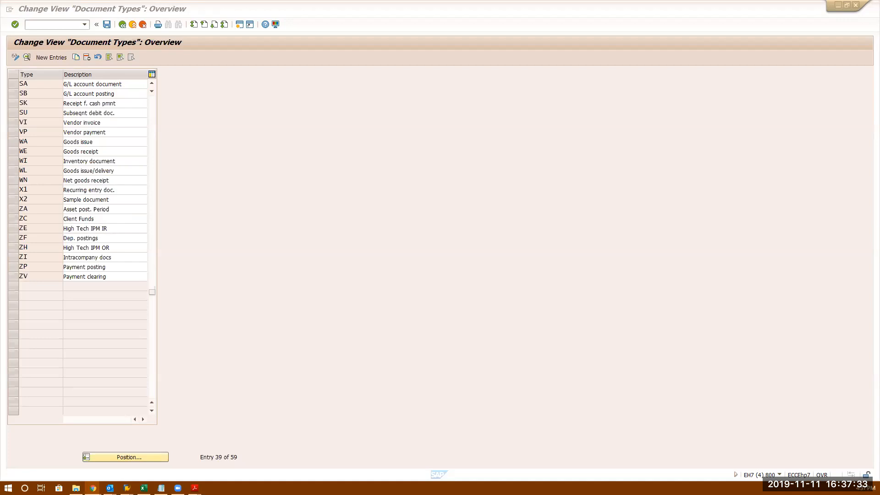
double_click(115, 86)
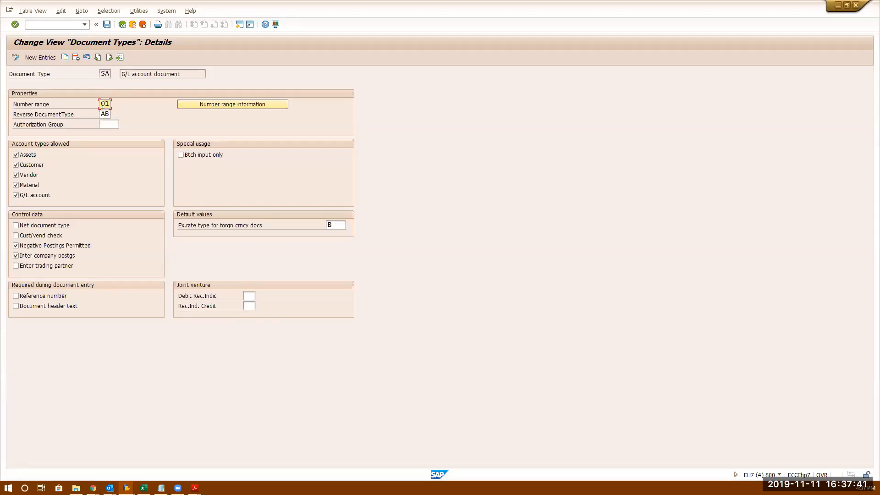
- Inspect SA's number range, reversal and authorization fields, try the Reference number and Document header text requirements, clear both, and return to the overview
drag(104, 104, 126, 106)
double_click(102, 115)
click(115, 124)
click(16, 296)
click(16, 306)
click(18, 307)
click(16, 295)
click(122, 24)
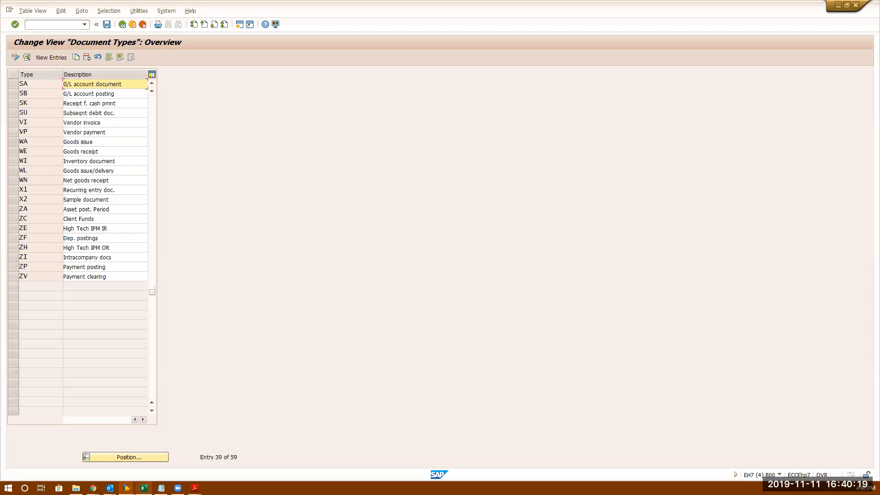
- Switch to the G/L Account Line Item Display session and open its layout change dialog, moved clear of the line items
click(127, 488)
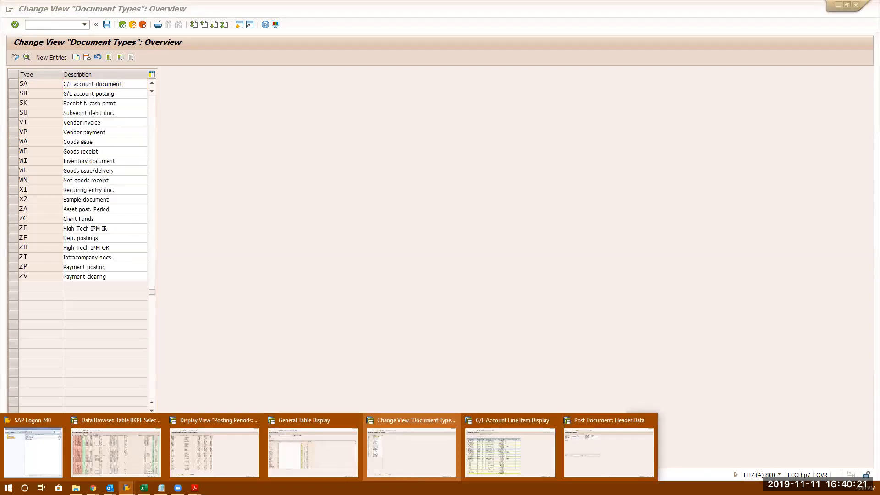
click(500, 449)
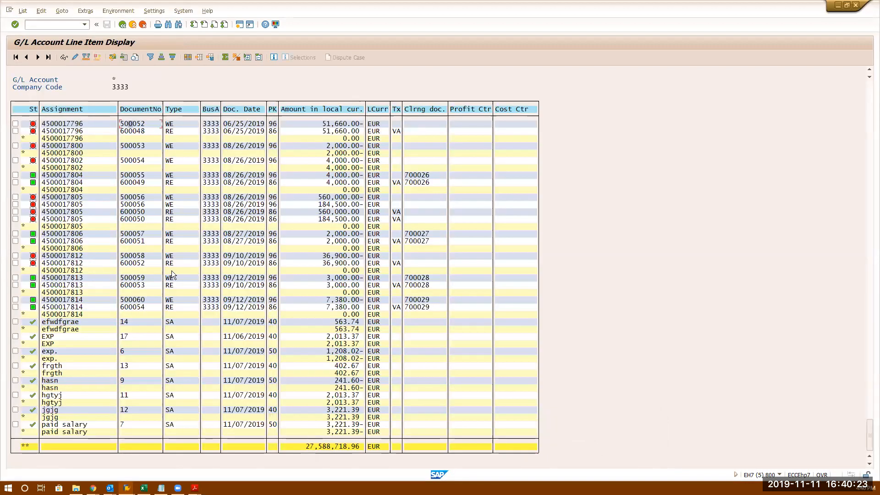
click(188, 58)
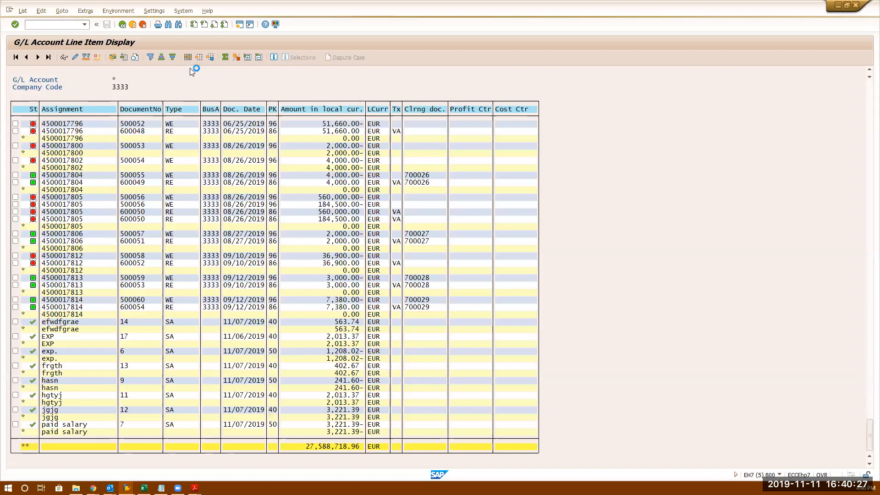
drag(171, 75, 560, 104)
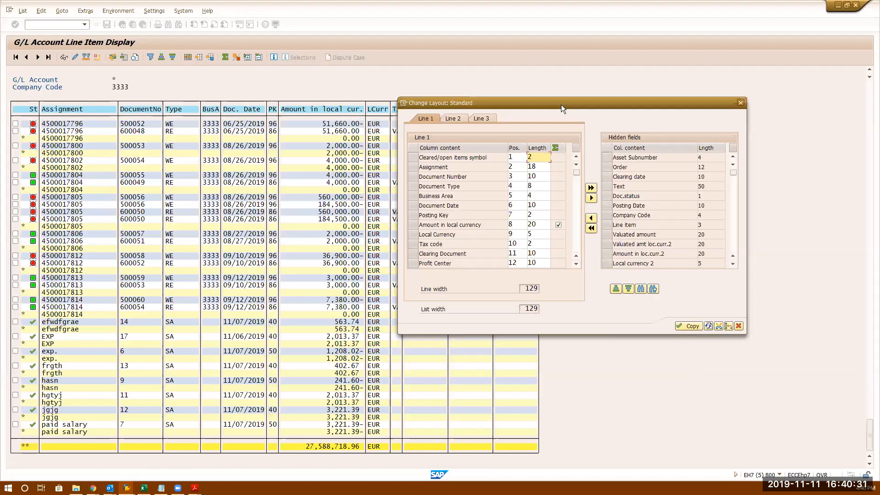
- Sort the hidden fields alphabetically, add User name to the displayed columns, and apply the layout with the line items sorted by user name
click(616, 290)
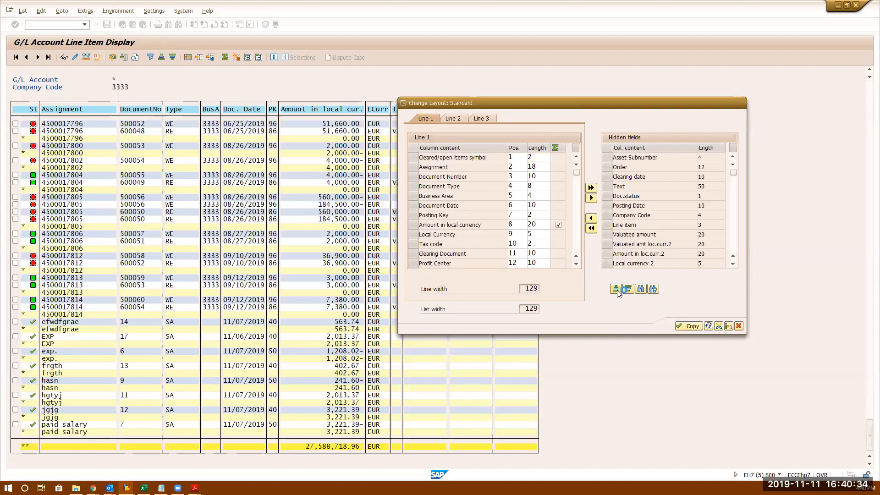
click(734, 236)
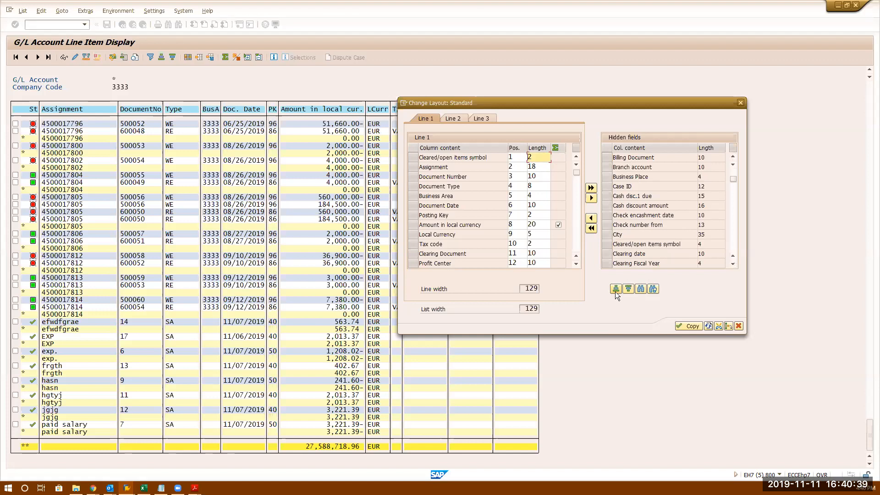
click(733, 235)
click(733, 235)
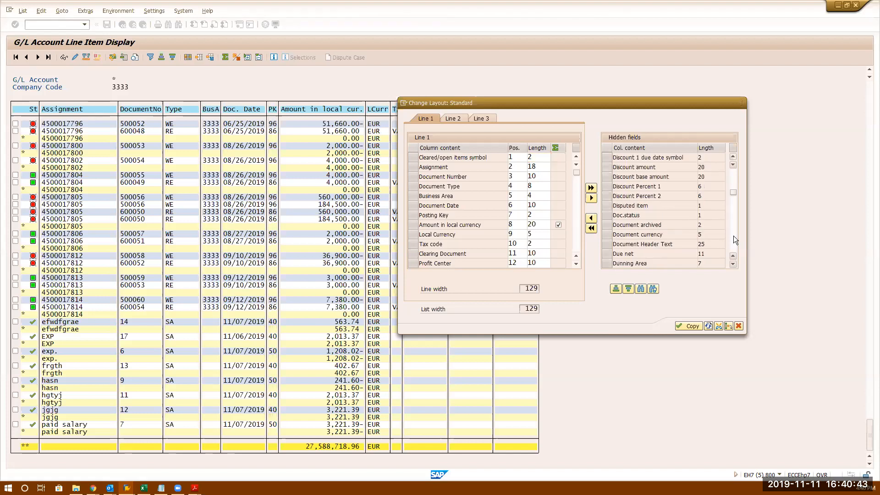
click(732, 236)
click(733, 235)
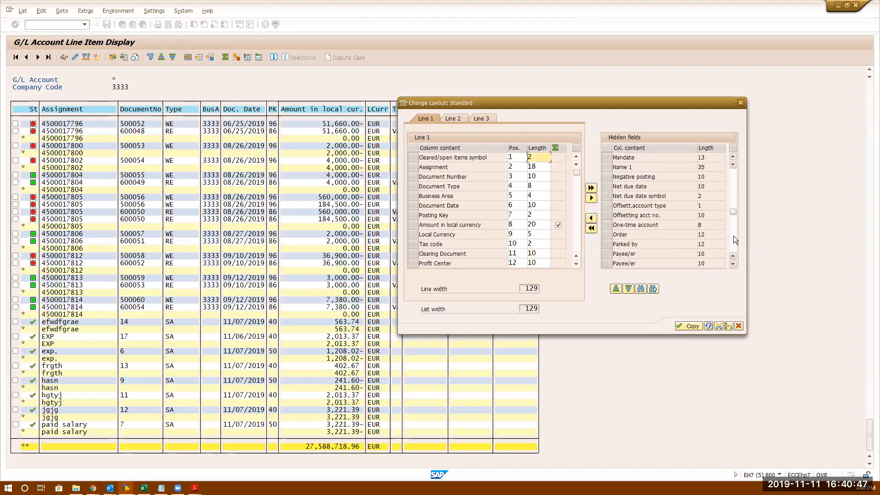
click(733, 235)
click(732, 236)
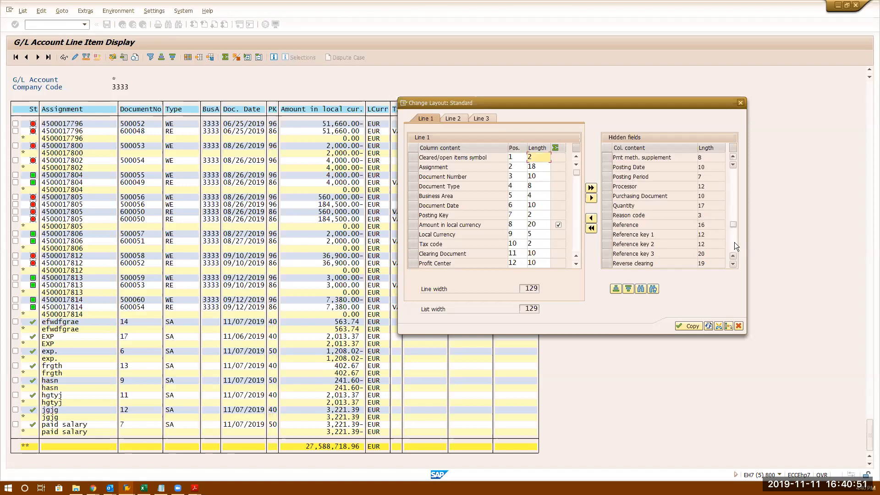
click(734, 242)
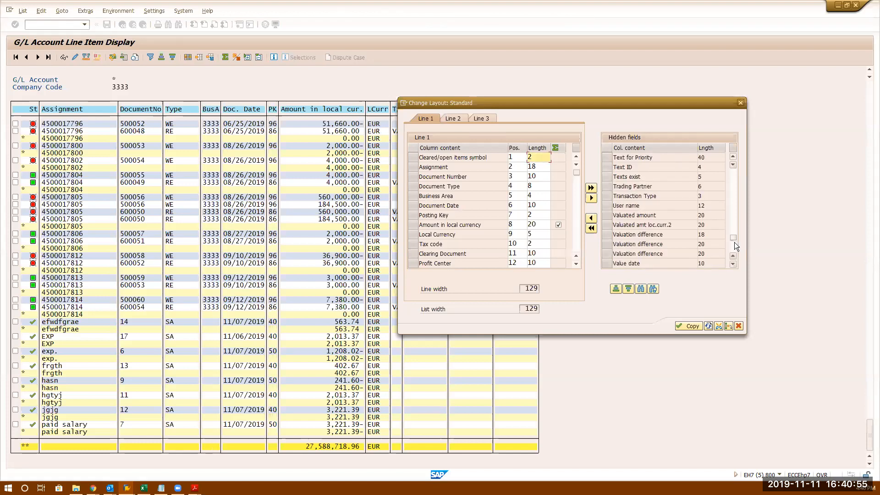
click(605, 205)
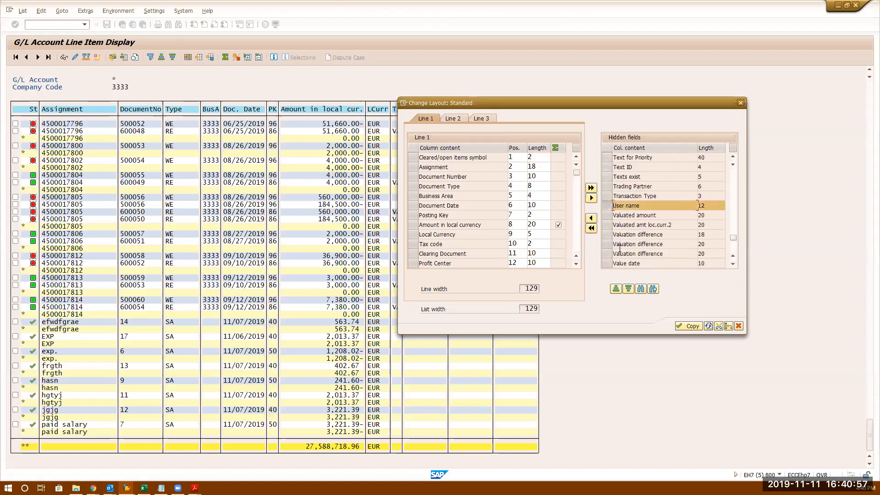
click(591, 219)
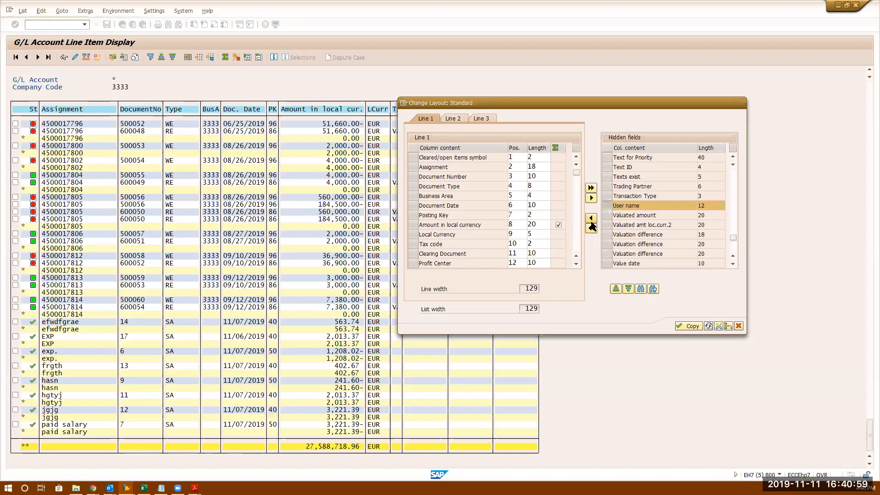
click(688, 326)
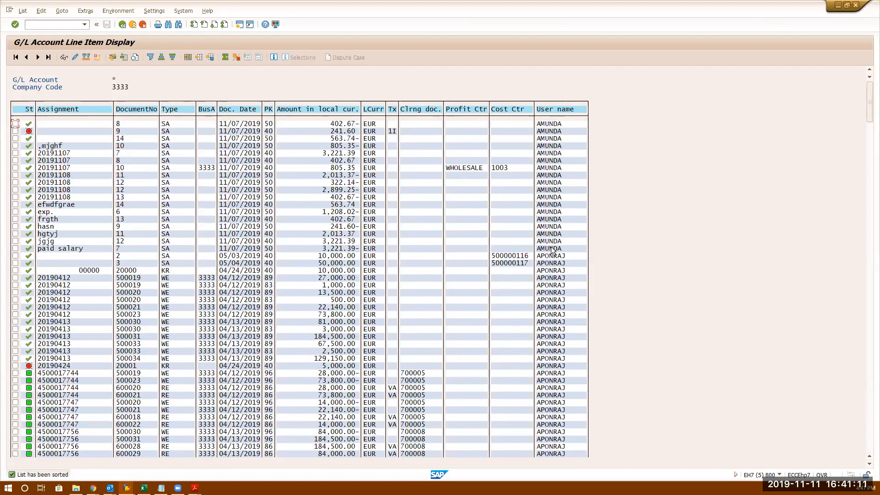
- Examine the user names, document numbers and document types of the line items further down the list
click(552, 249)
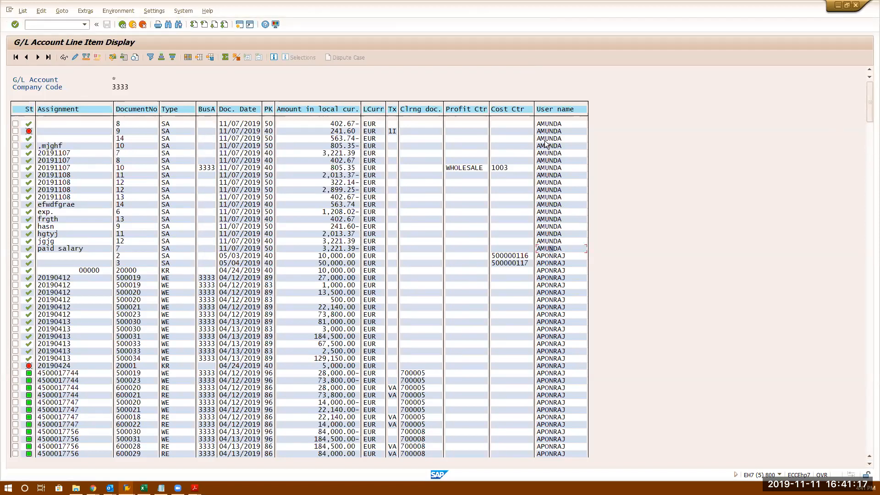
click(549, 124)
click(123, 124)
click(166, 270)
click(870, 357)
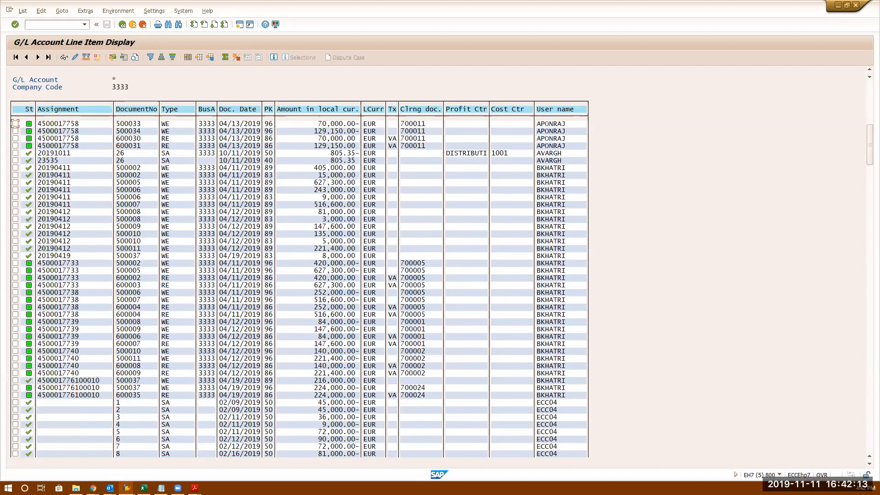
- Return to the document types overview, open the details of type SA, and check its number range
key(alt+Tab)
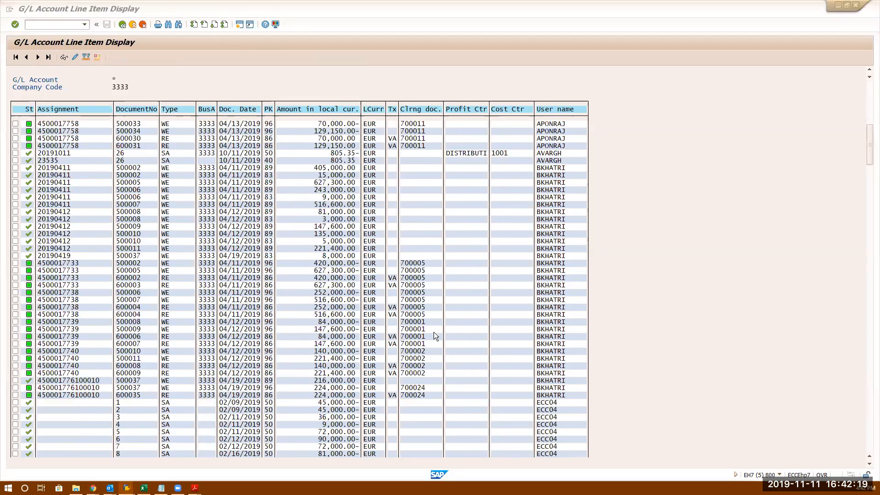
key(alt+Tab)
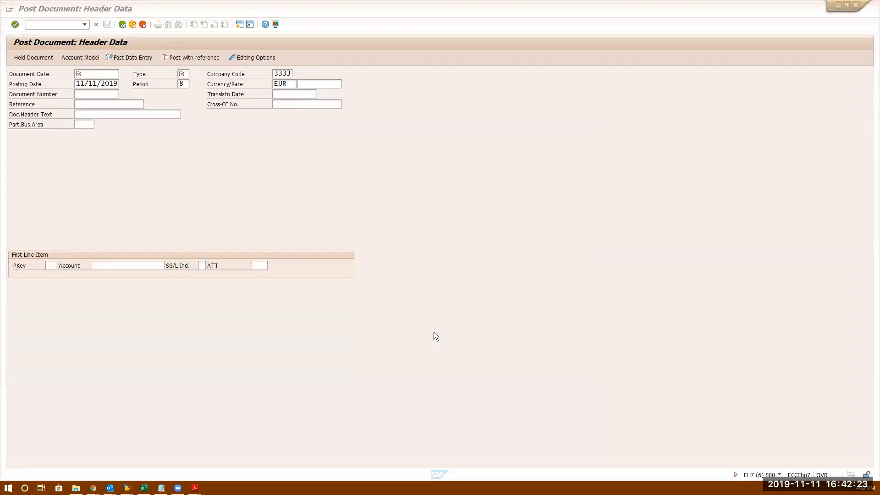
key(alt+Tab)
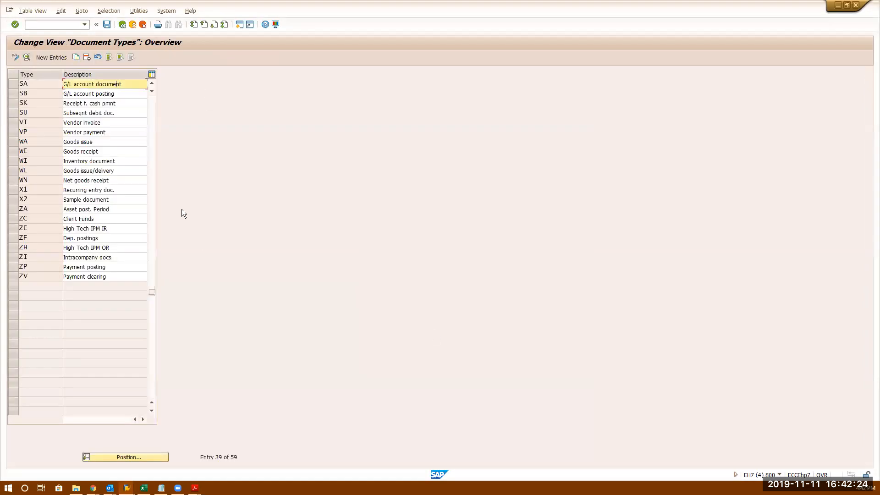
double_click(128, 85)
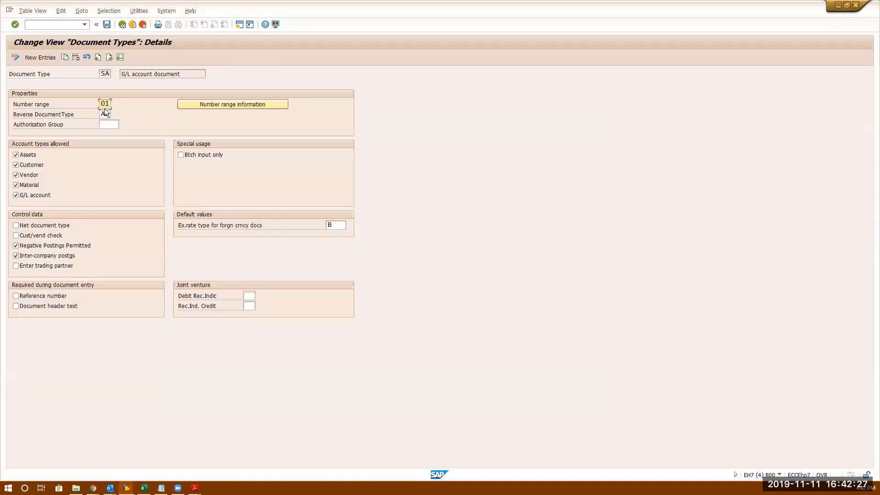
double_click(105, 74)
double_click(103, 104)
- Open the number range information for SA and display the intervals of company code 3333
click(225, 102)
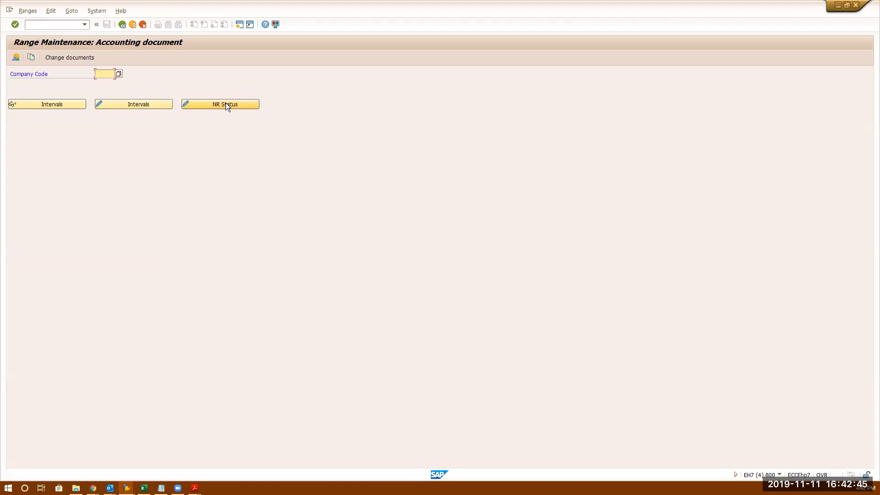
text(3333)
click(59, 104)
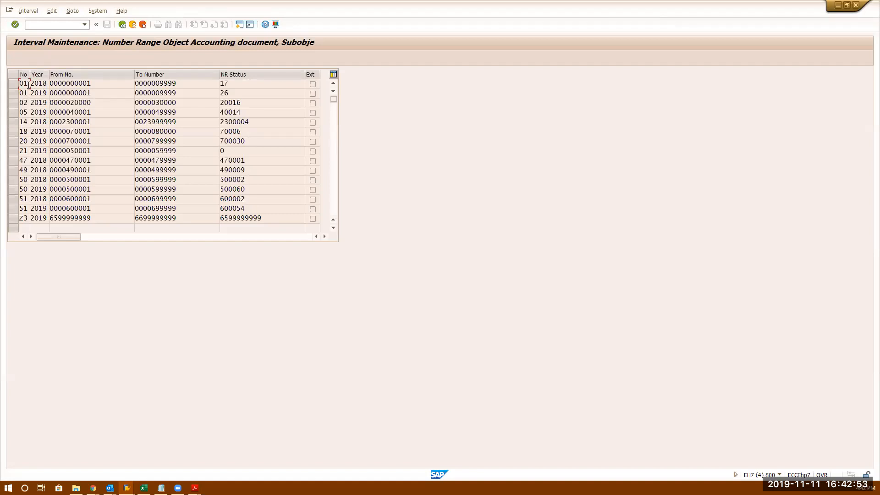
- Examine the From and To numbers of the 01 and 02 intervals and the NR status of interval 02
double_click(88, 84)
click(188, 85)
double_click(101, 93)
click(201, 89)
double_click(73, 100)
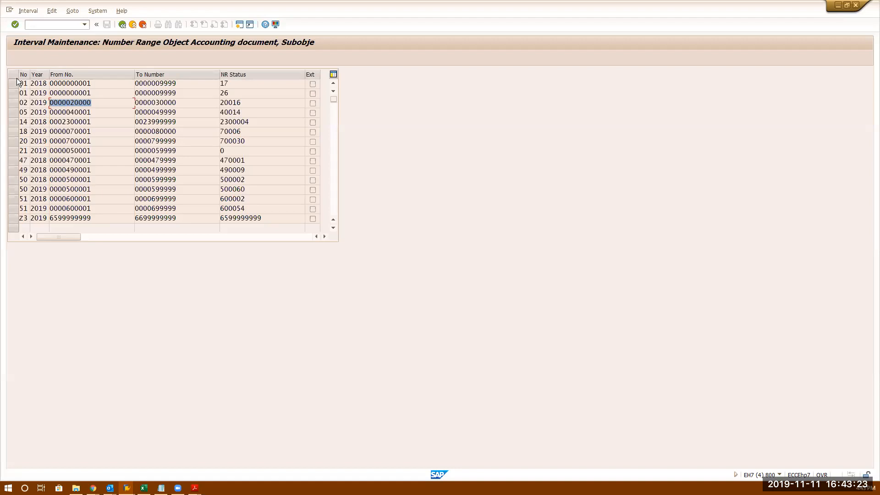
double_click(106, 93)
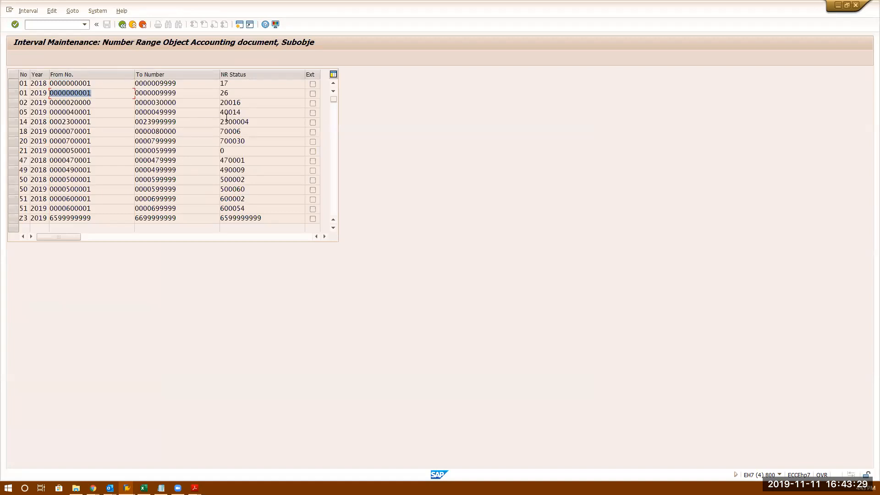
double_click(251, 102)
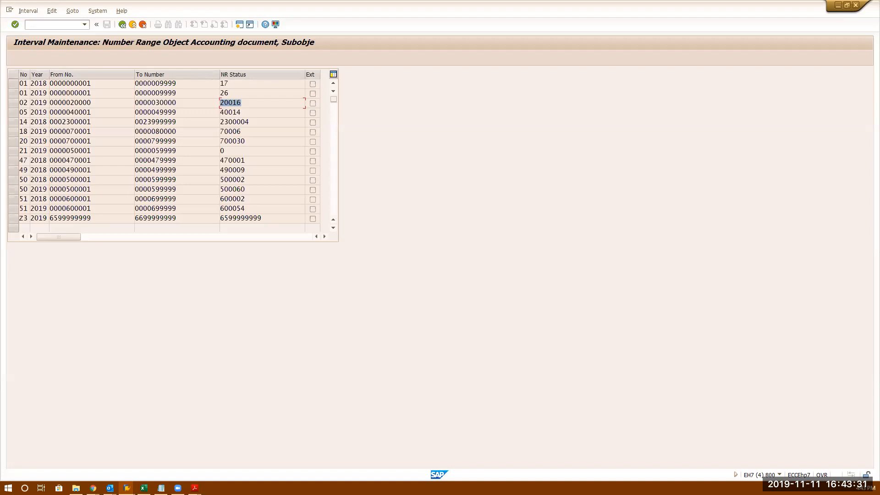
click(247, 103)
- Switch to the G/L account line item list and filter it by document type SA
key(alt+Tab)
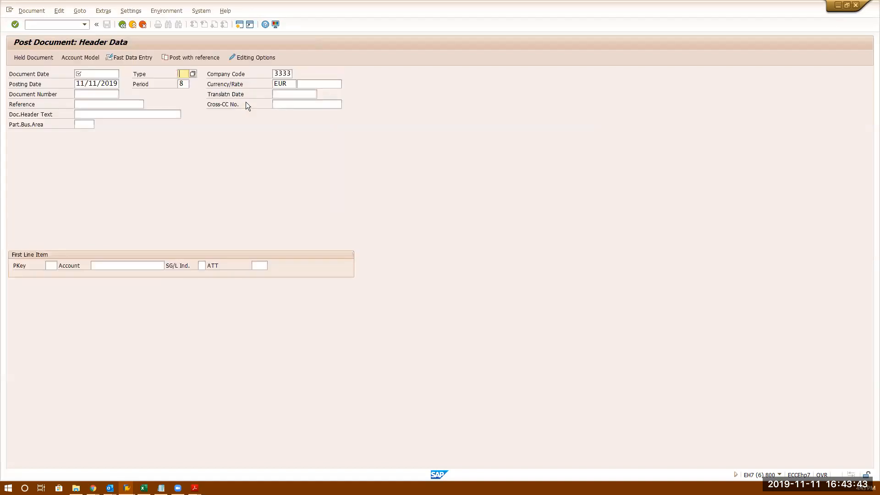
key(alt+Tab)
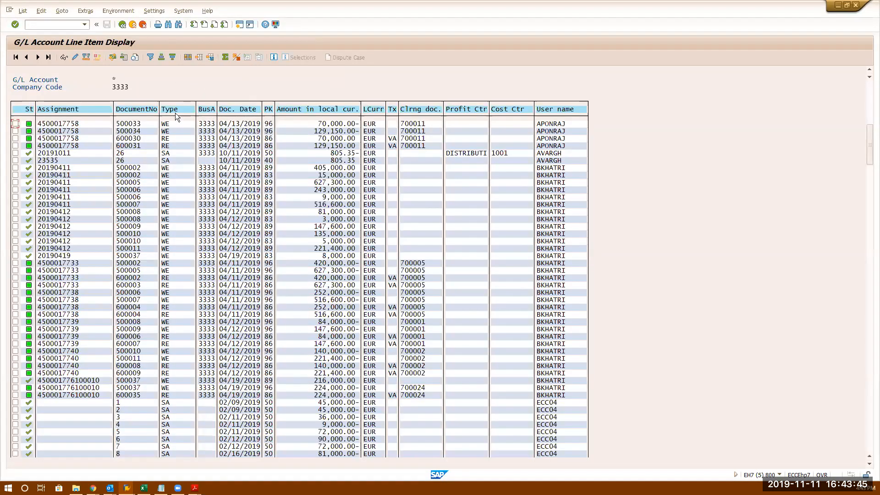
click(149, 61)
text(sa)
key(Return)
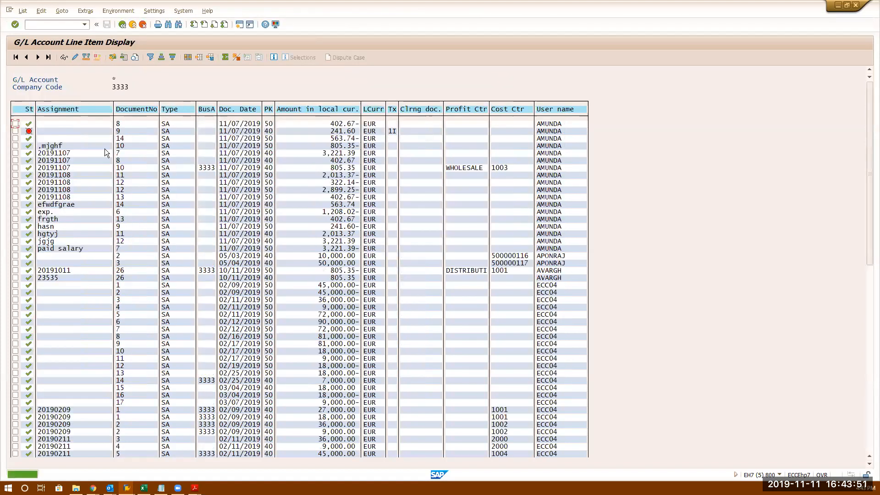
- Sort the filtered line items by document number in ascending order and check the last document number
click(144, 111)
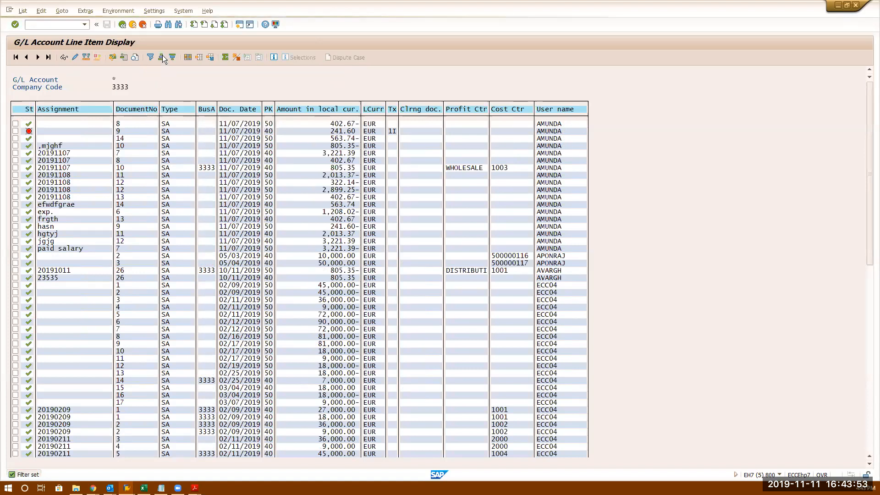
click(162, 57)
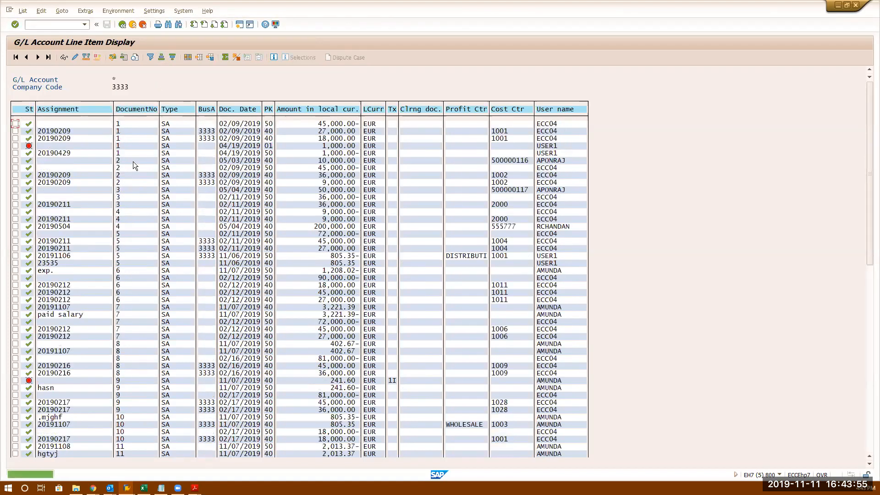
click(869, 464)
drag(869, 267, 867, 464)
click(125, 431)
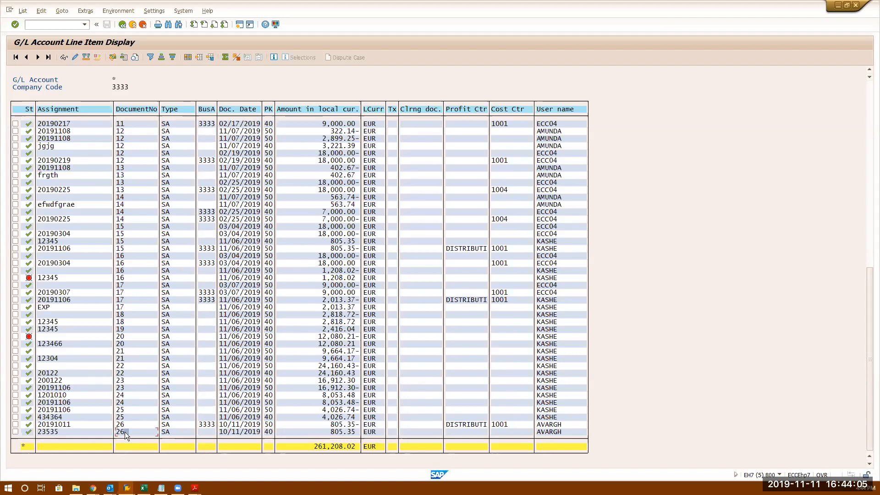
- Return to the number range intervals, check the NR status of interval 01 for 2019, and leave the interval display
key(alt+Tab)
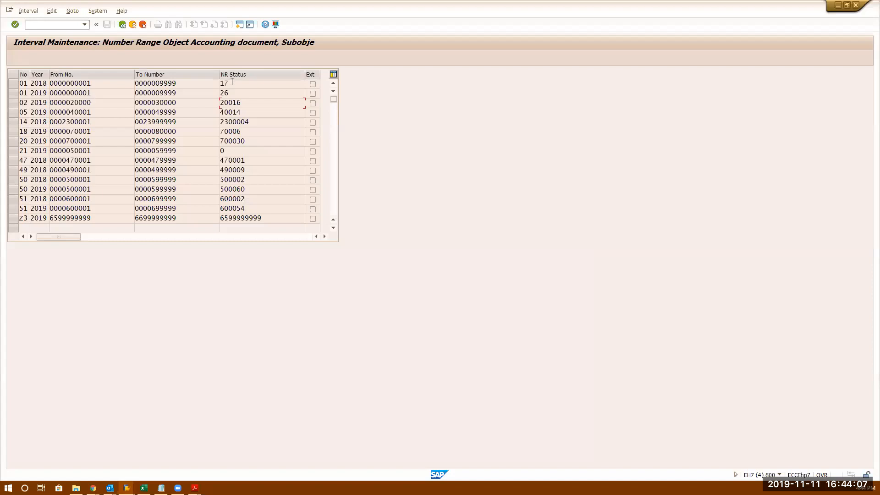
double_click(231, 93)
click(276, 94)
click(123, 25)
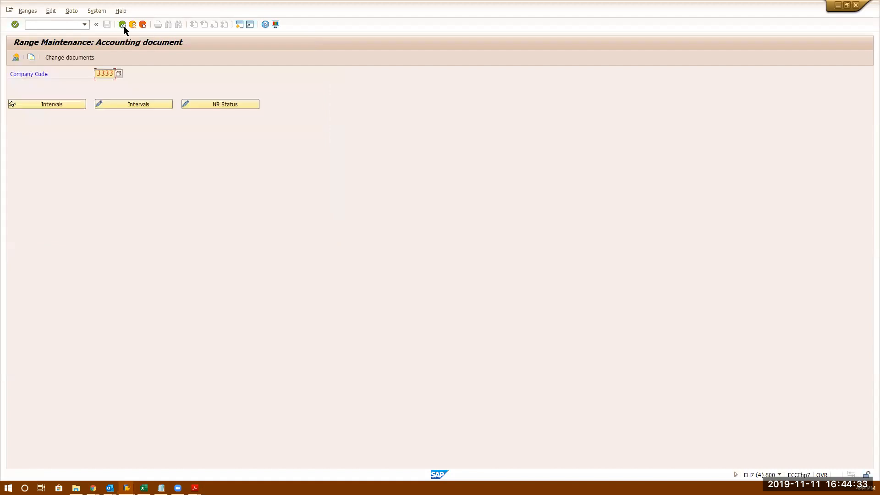
- View company code 3333's intervals in change mode, go back, and open the overview of all accounting document number ranges
click(125, 104)
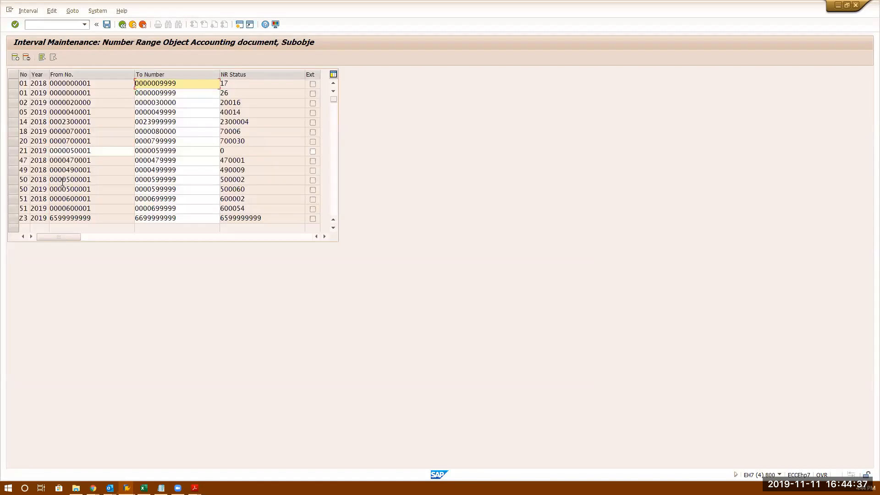
click(122, 25)
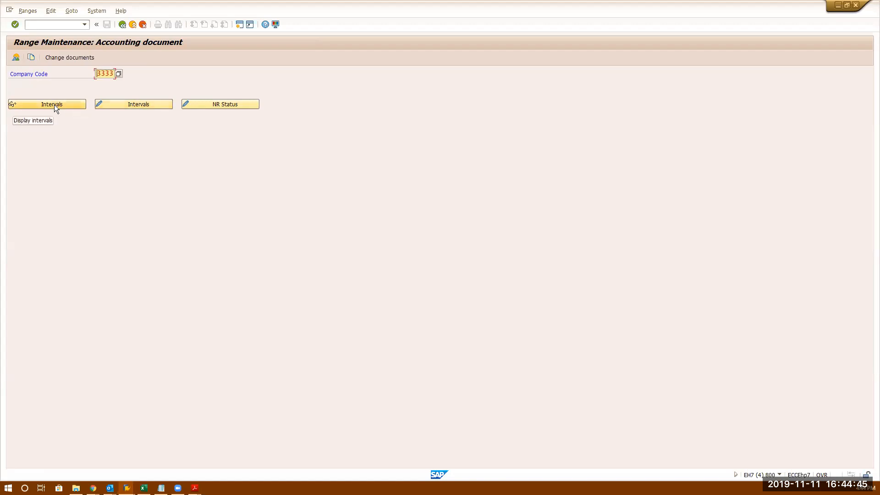
click(17, 58)
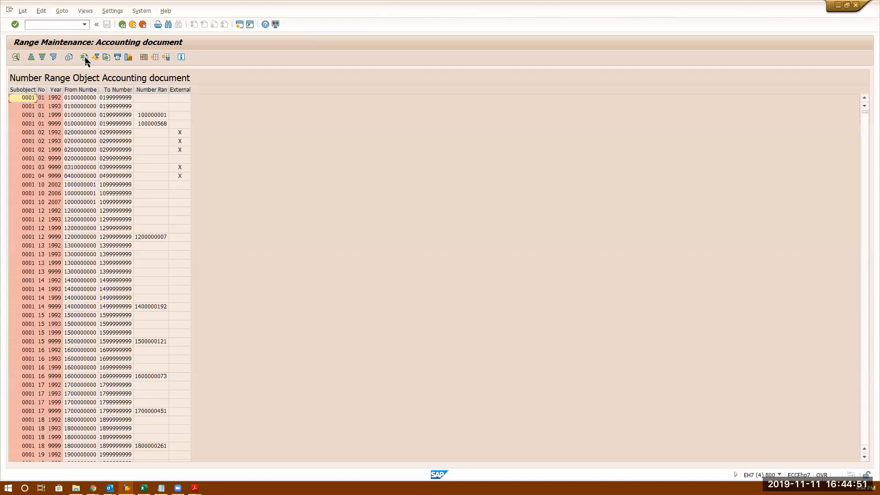
- Review the overview of all accounting document number ranges again and return to the company code entry screen
click(123, 25)
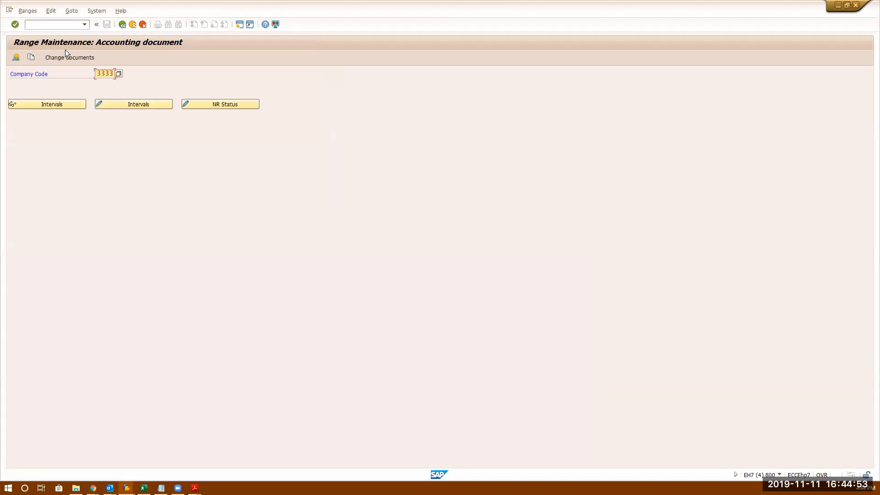
click(15, 59)
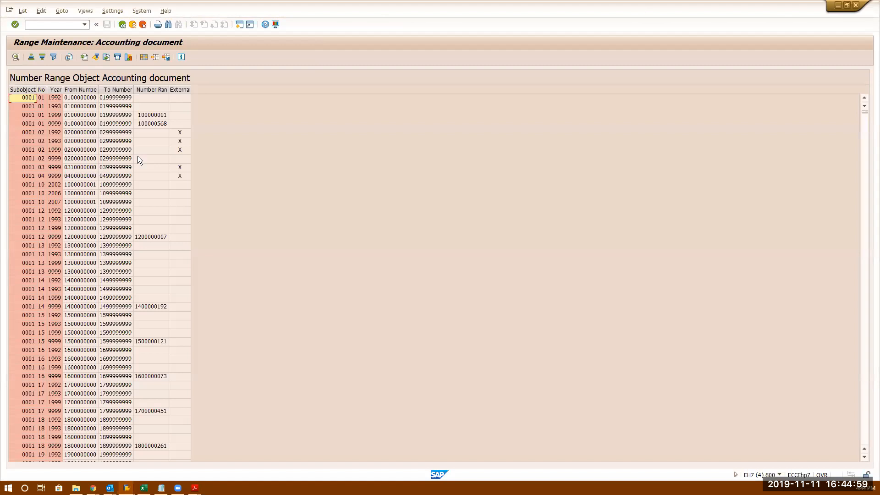
click(123, 25)
click(17, 59)
click(122, 25)
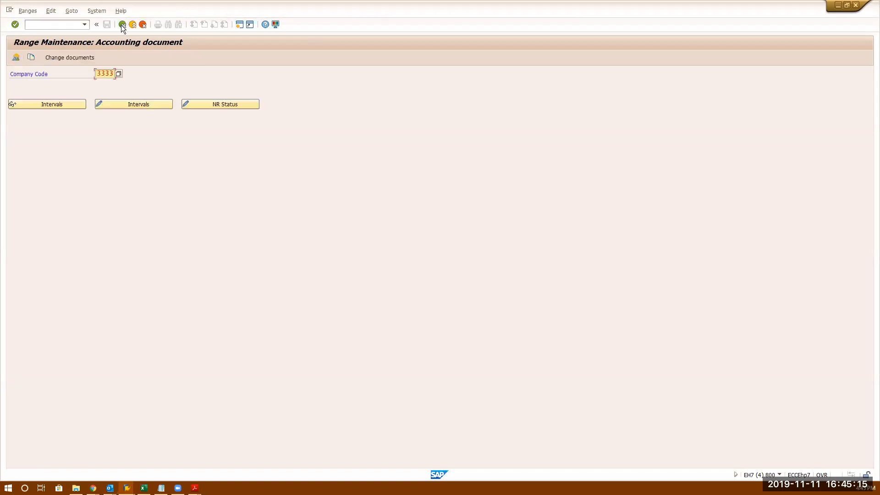
- View the function for copying company code 3333's number ranges to another company code and cancel it
click(32, 60)
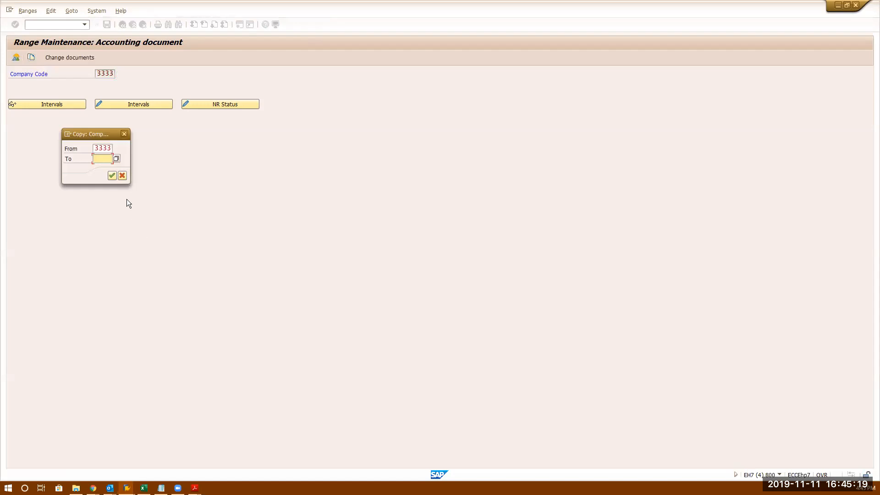
drag(104, 133, 422, 108)
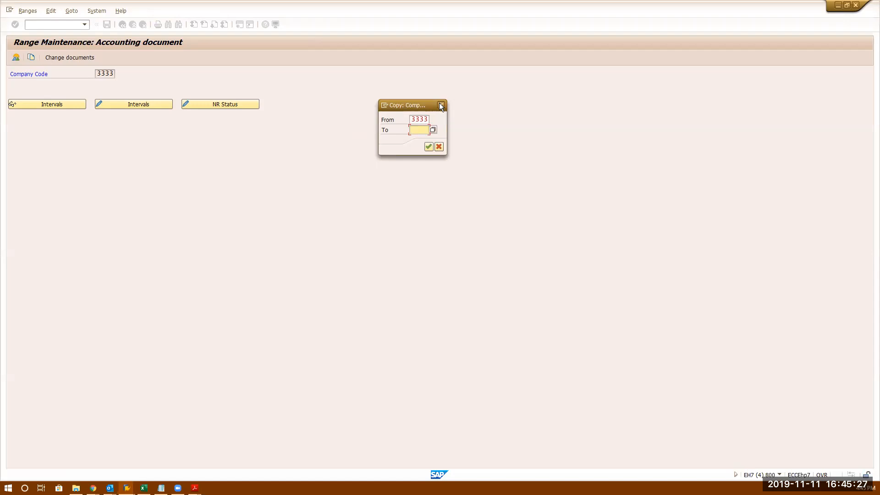
click(440, 105)
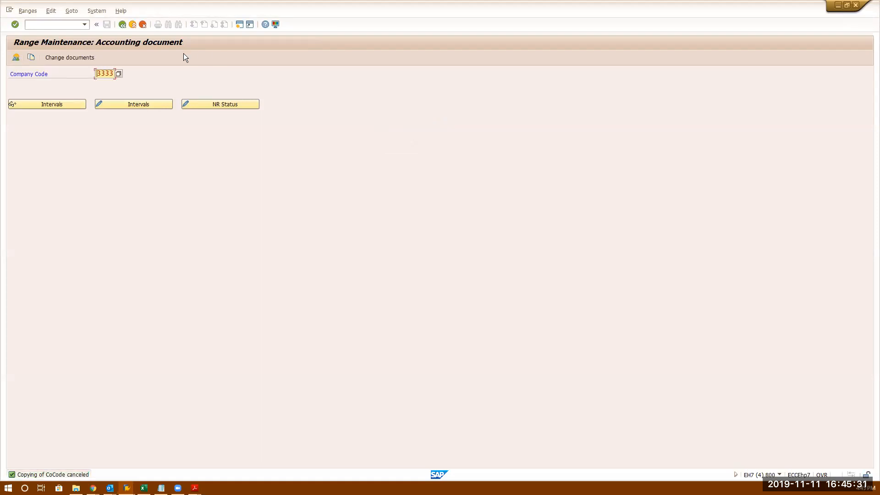
- Return to document type SA's details, reopen its number range information, and view company code 3333's intervals in change mode
click(122, 25)
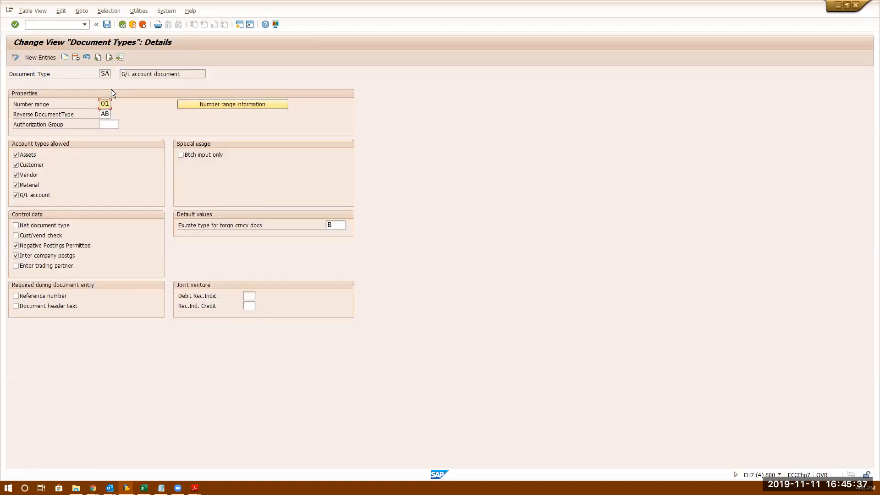
click(233, 104)
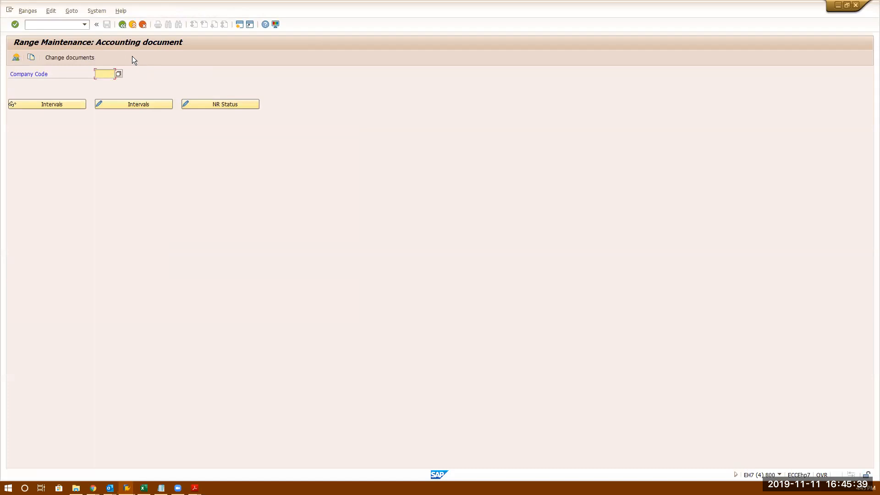
click(105, 82)
click(114, 108)
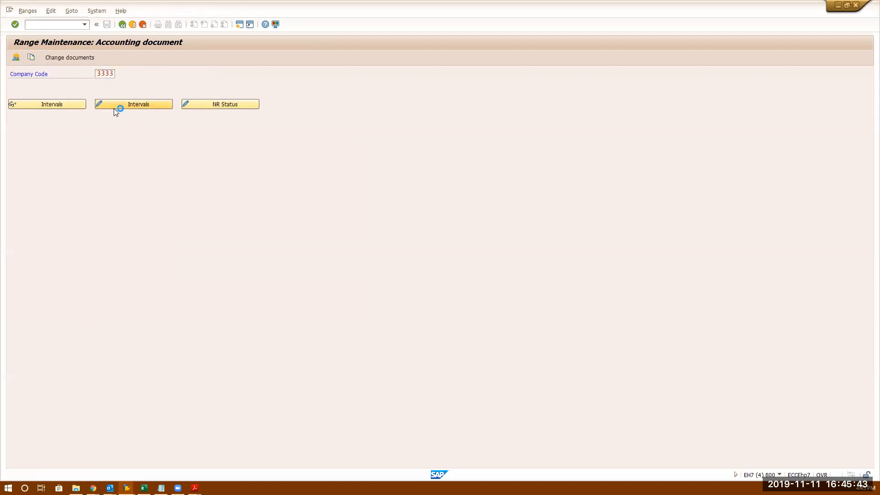
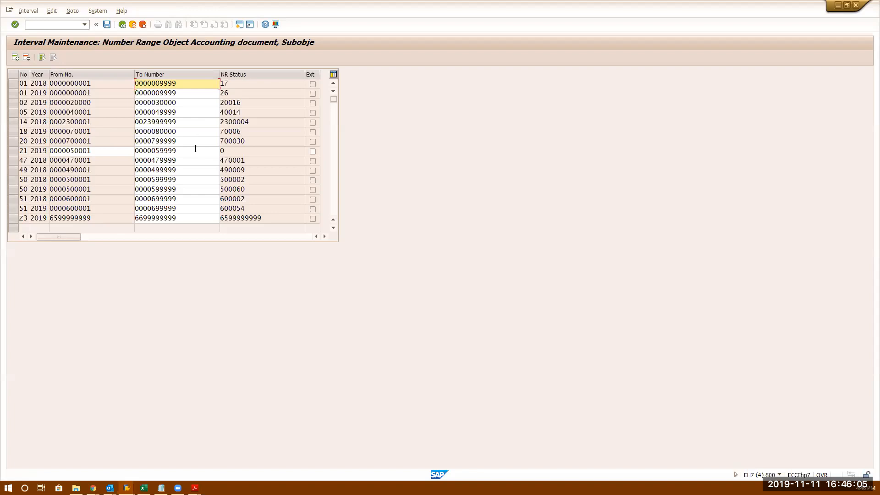
- In the document posting session, try a header with document date 11/06/2019, posting date 11/11/2020 and document type SA
click(126, 488)
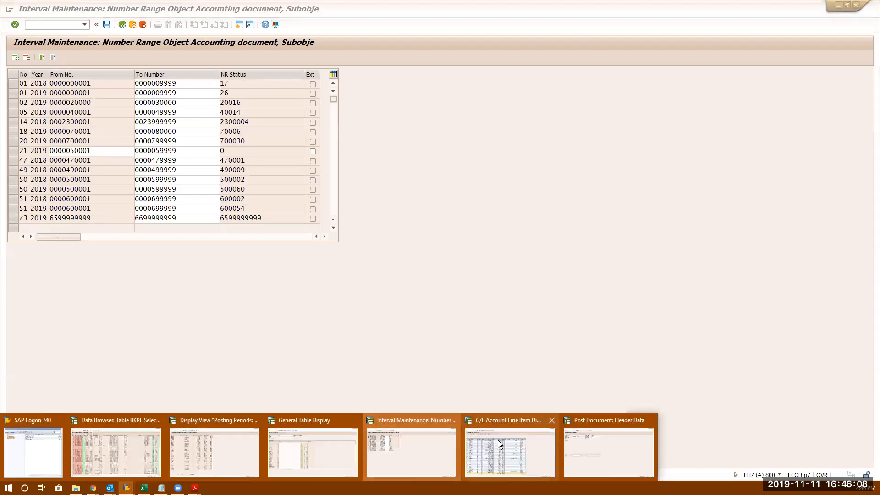
click(621, 443)
click(111, 84)
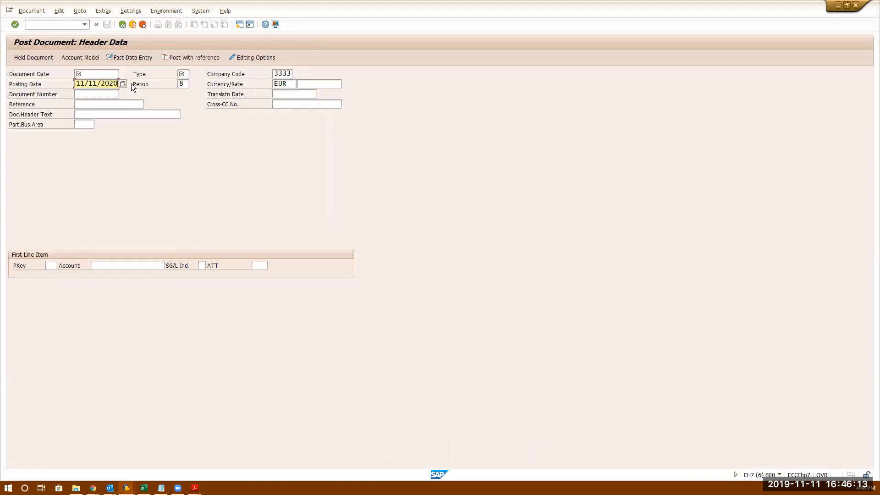
text(20)
click(87, 72)
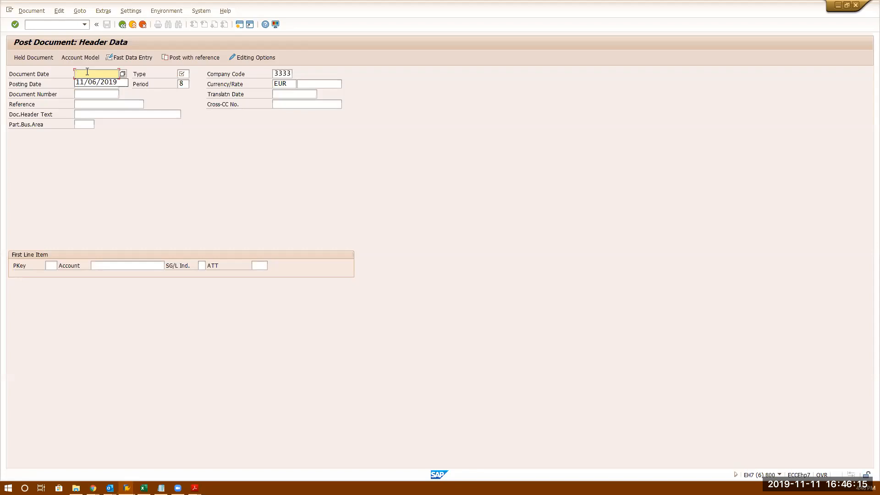
click(93, 82)
click(183, 74)
text(sa)
key(Return)
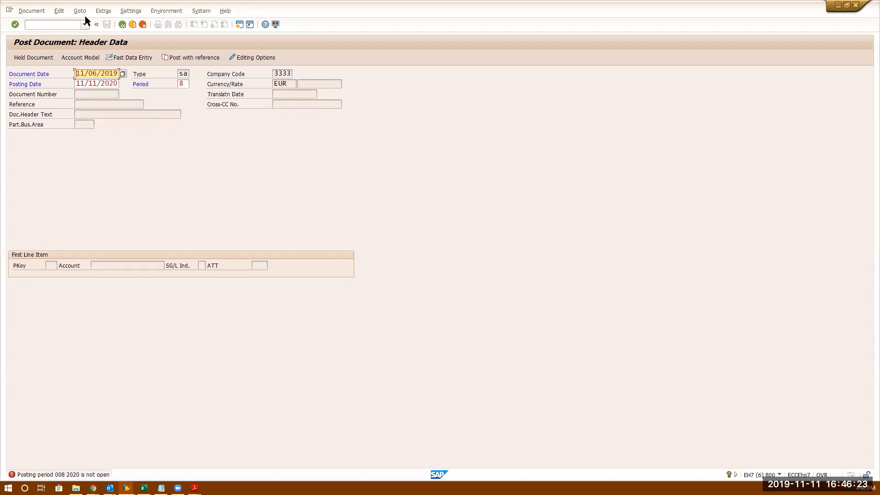
click(68, 24)
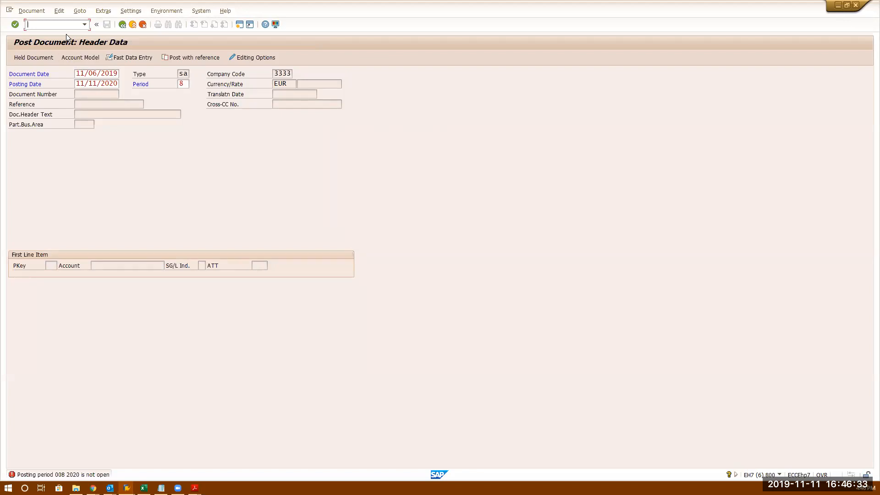
text(/oob5)
key(Return)
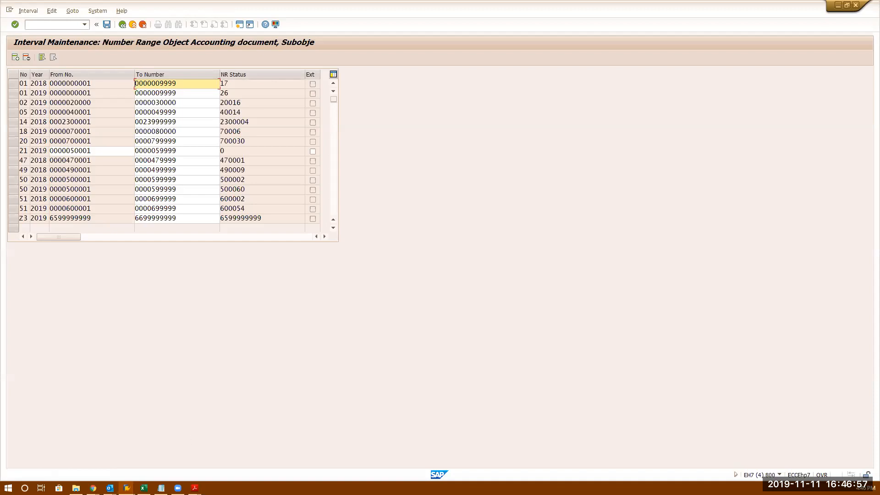
click(127, 488)
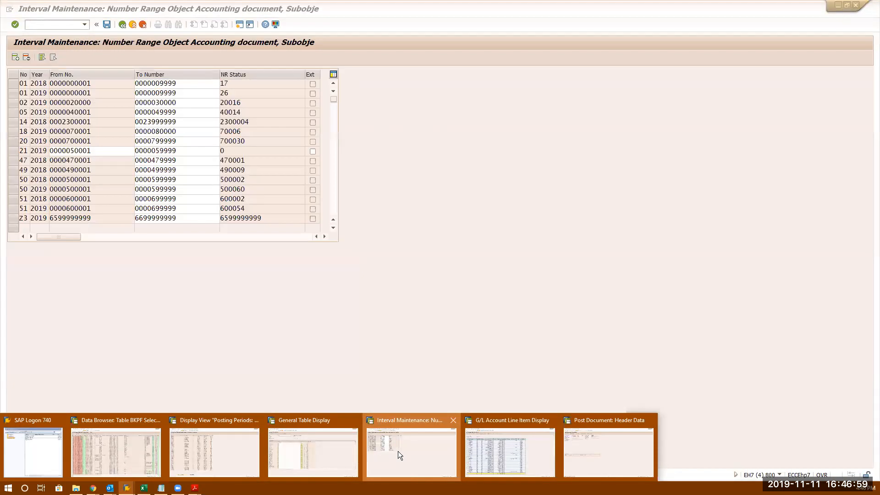
click(612, 456)
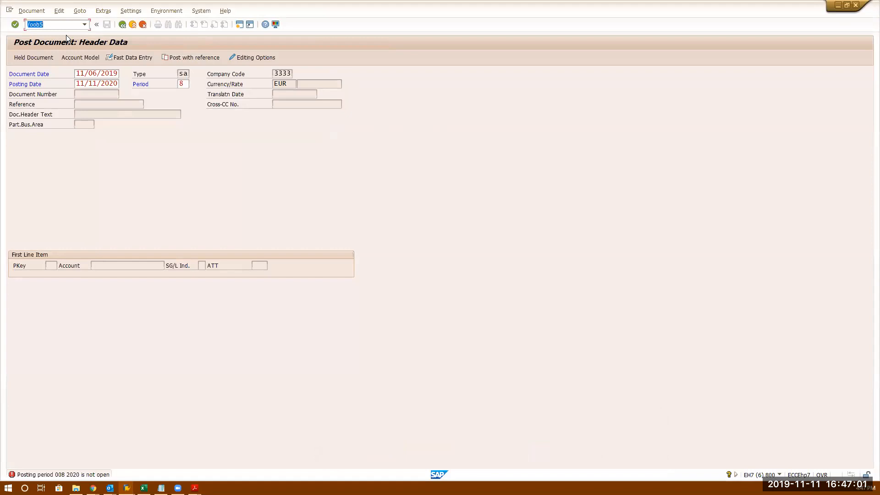
- Leave the document posting screen and open transaction FBN1 for accounting document number range maintenance
text(/mnf01)
key(Return)
click(58, 26)
text(/n)
key(BackSpace)
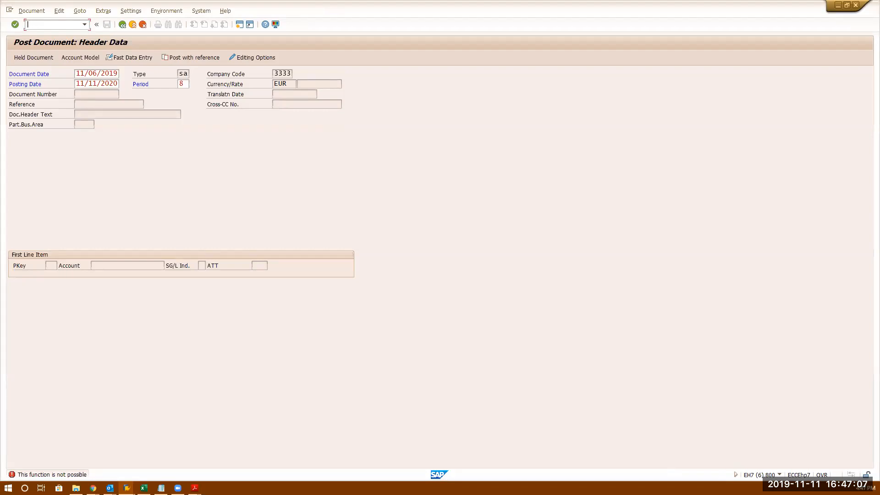
text(fbn1)
key(Return)
- Leave number range maintenance and open transaction OBH2 for copying document number ranges to a fiscal year
click(59, 26)
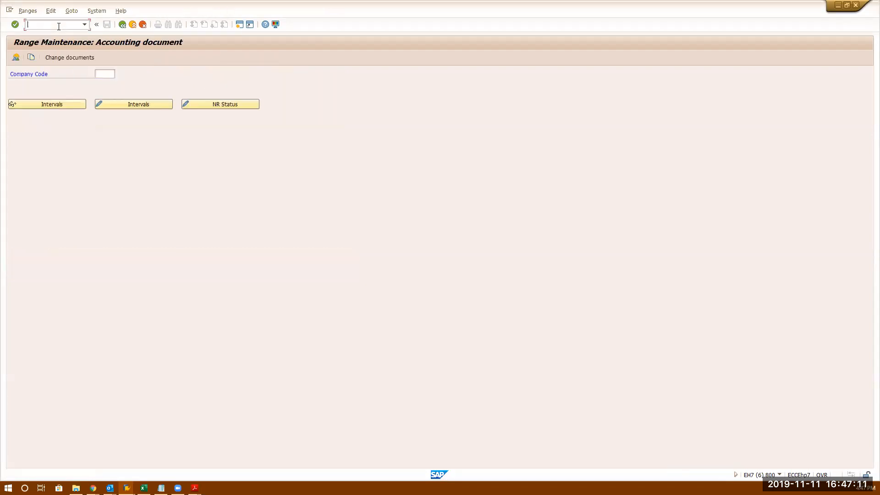
key(BackSpace)
text(/bobh3)
key(Return)
click(58, 26)
text(/b)
key(BackSpace)
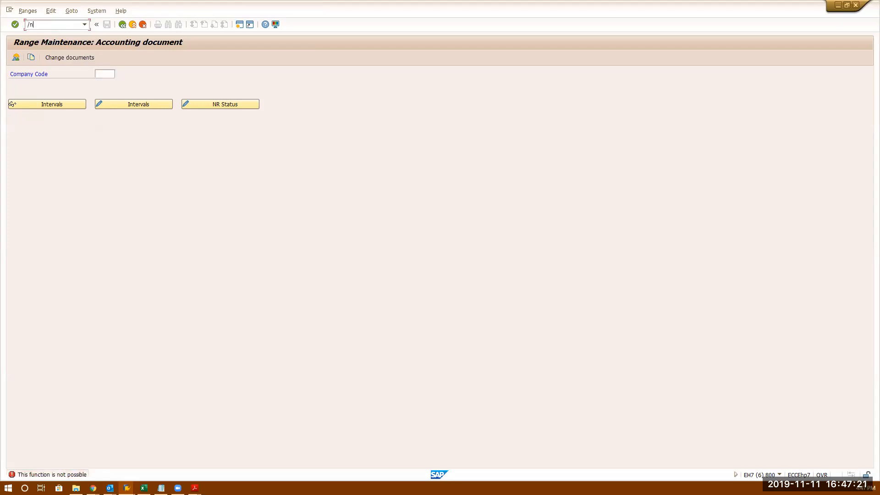
text(nfbn1)
key(Return)
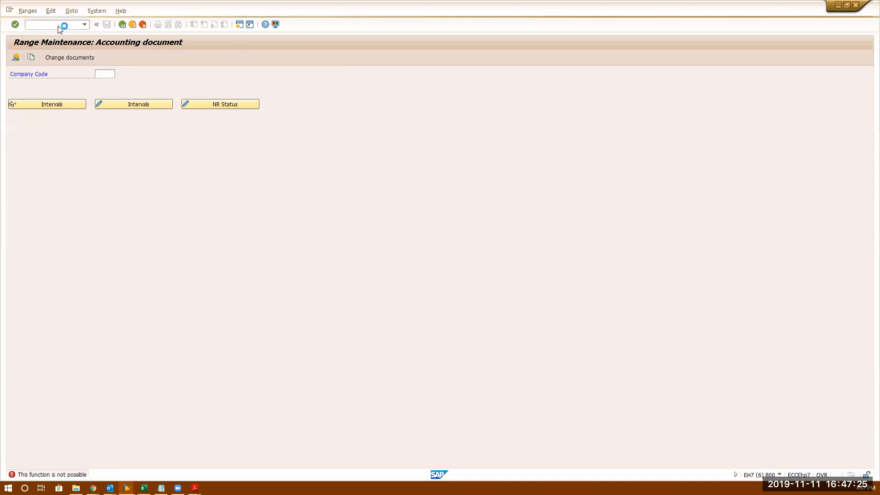
key(Return)
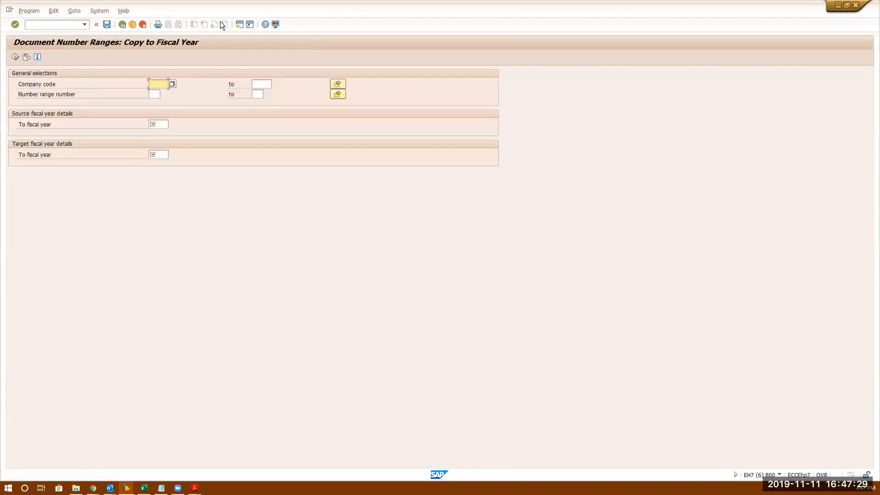
- Try to copy company code 3333's number ranges 1 to ZZ from fiscal year 2019 to fiscal year 2020
text(3333)
click(158, 95)
text(1)
click(255, 95)
text(ZZ)
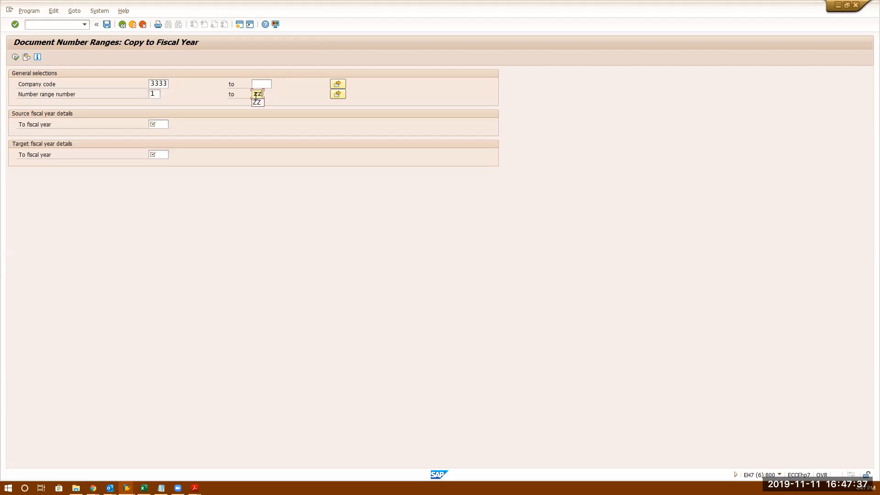
click(158, 124)
text(2019)
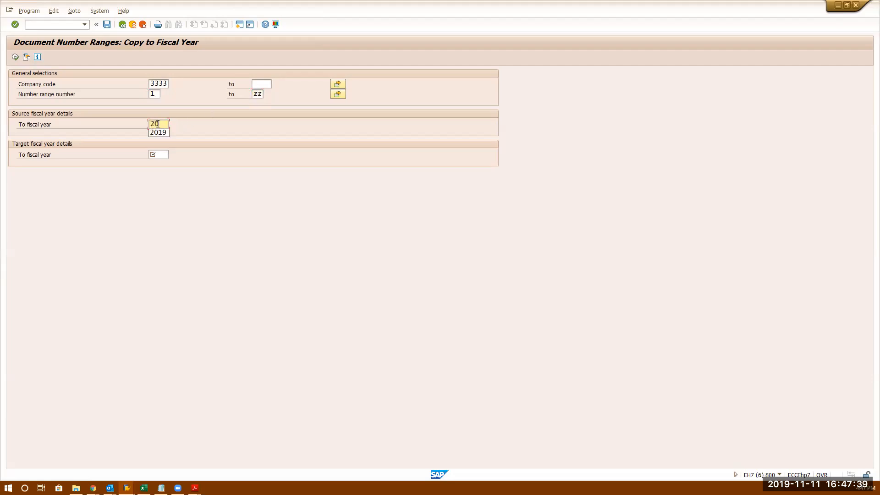
click(157, 154)
text(2020)
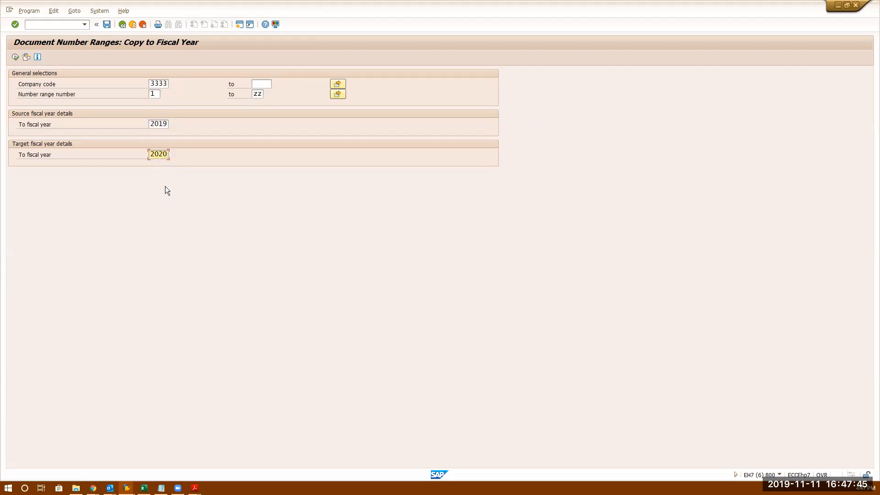
click(15, 58)
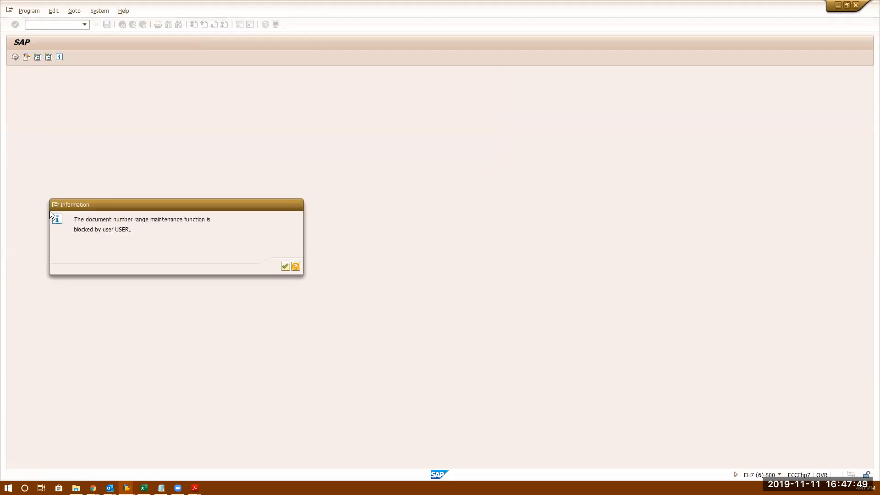
key(Return)
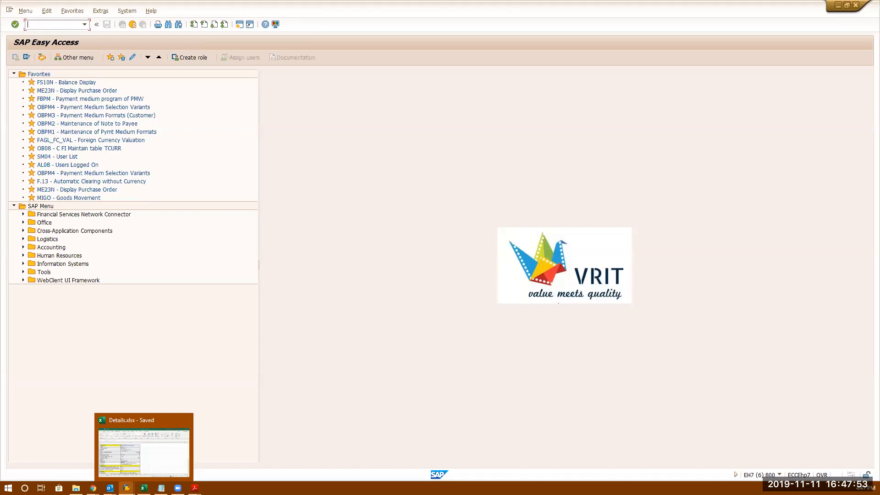
- Switch to the interval maintenance session and leave number range maintenance back to the document types overview
click(127, 488)
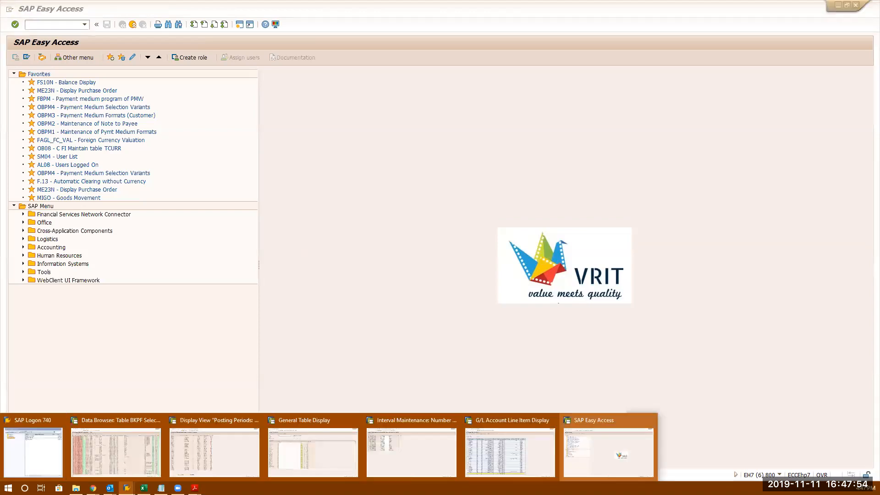
click(415, 453)
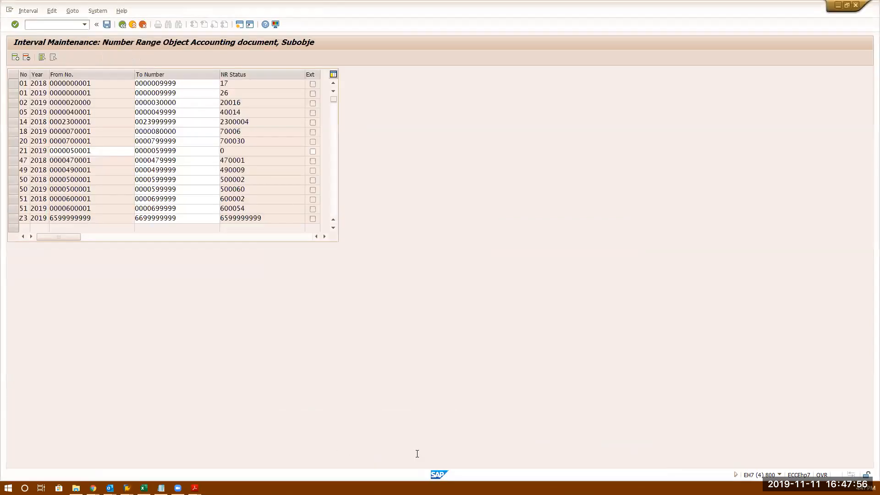
click(125, 26)
click(125, 27)
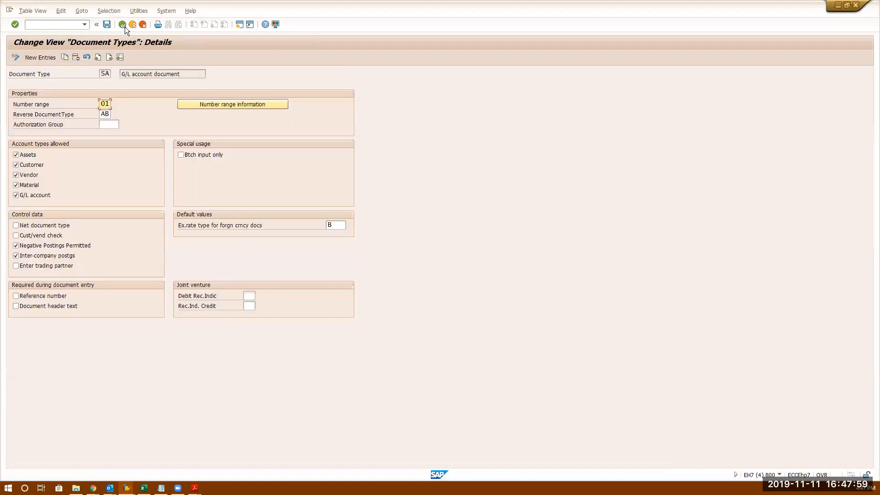
click(122, 25)
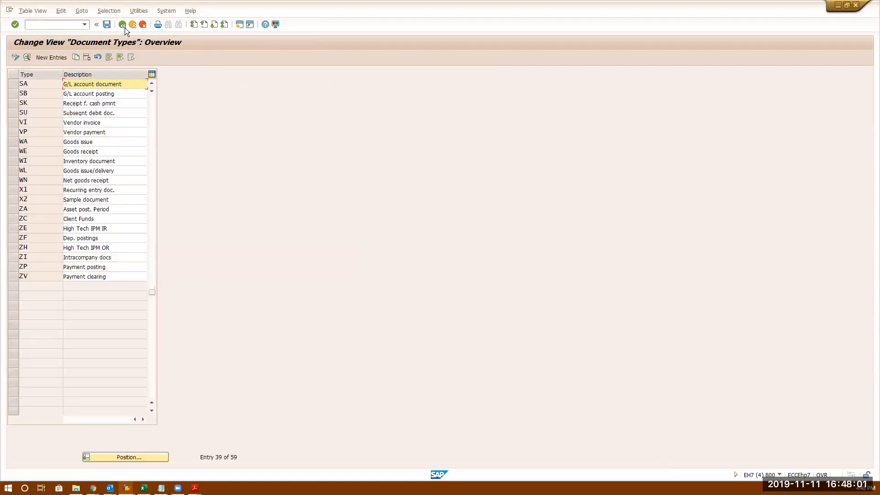
- Switch to the SAP Easy Access session and start transaction OBH2 for copying document number ranges to a fiscal year
mouse_move(127, 487)
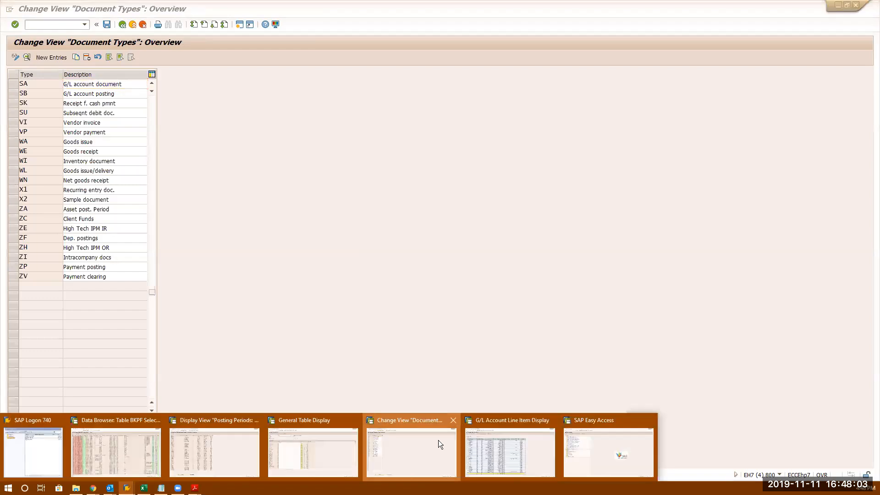
click(617, 460)
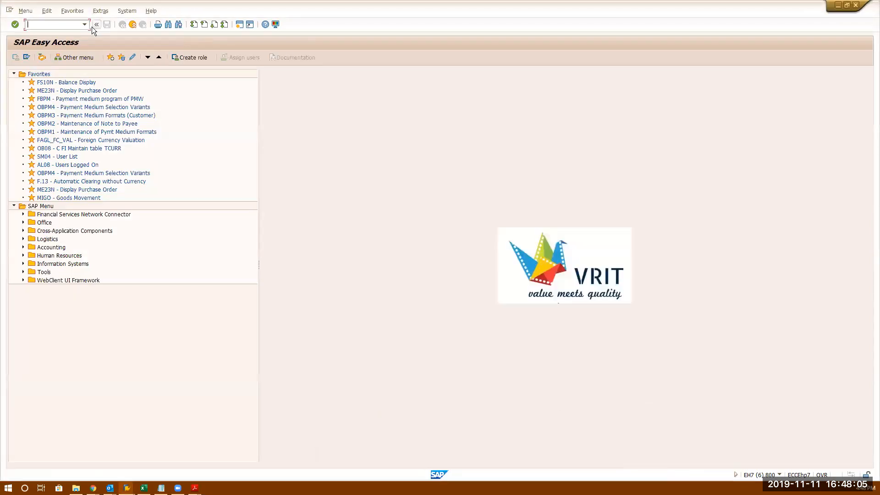
click(71, 24)
text(obh2)
key(Return)
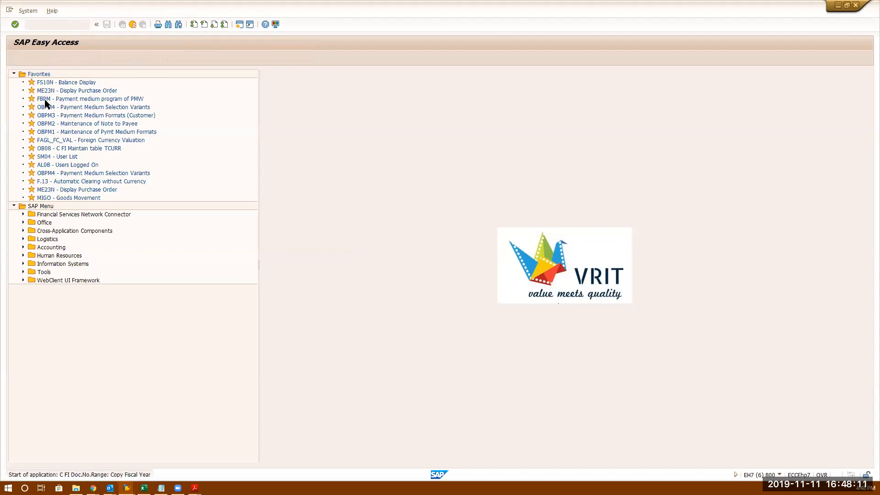
- Copy company code 3333's document number ranges 1 to ZZ from fiscal year 2019 to fiscal year 2020 and confirm the change
key(Return)
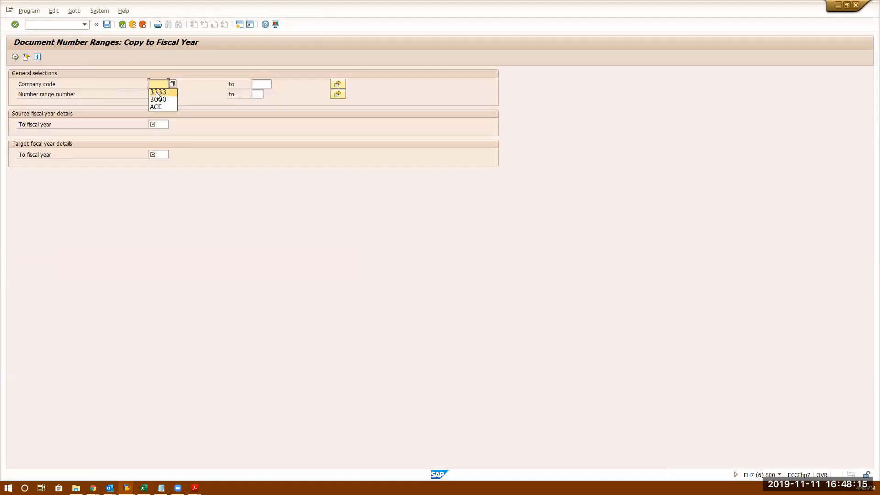
click(157, 92)
text(1)
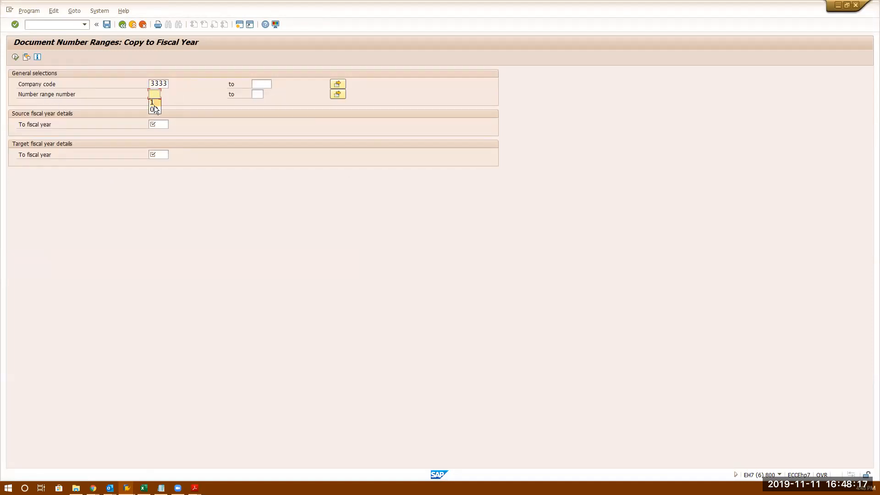
click(260, 94)
click(257, 103)
click(167, 124)
text(2019)
click(161, 154)
click(158, 163)
click(15, 58)
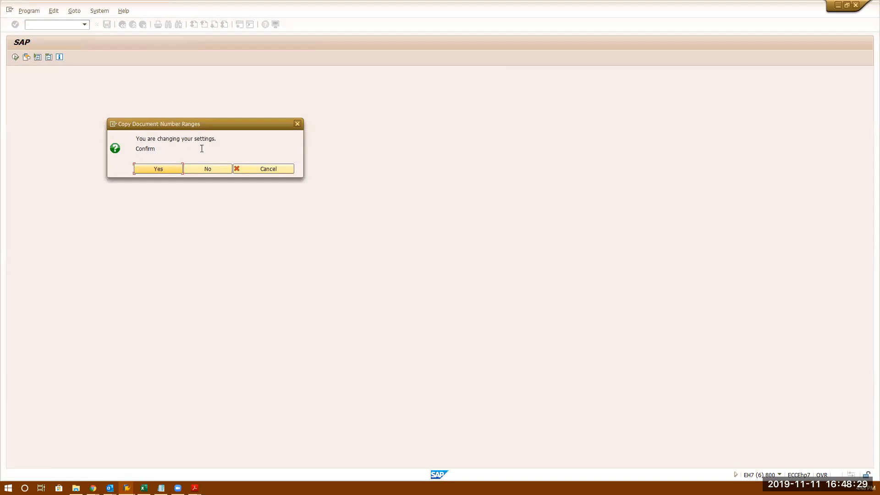
click(165, 168)
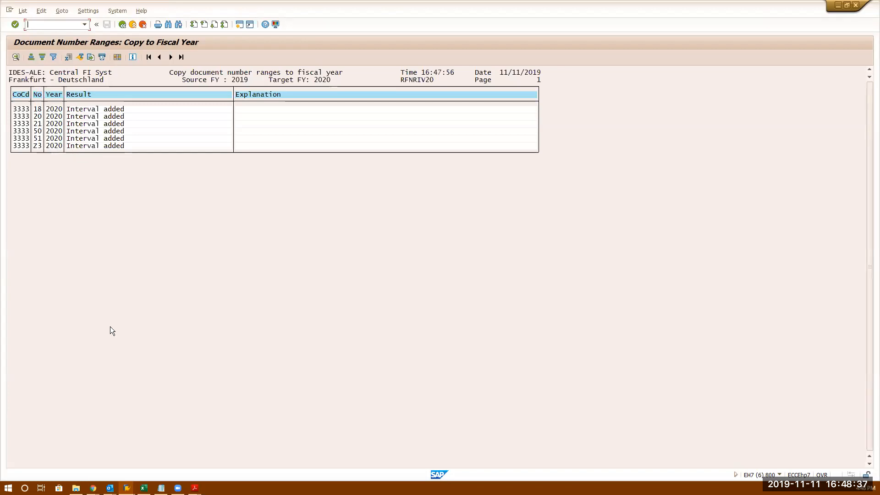
- Switch to the document types session and check the 2020 intervals of company code 3333 through document type SA's number range information
click(126, 487)
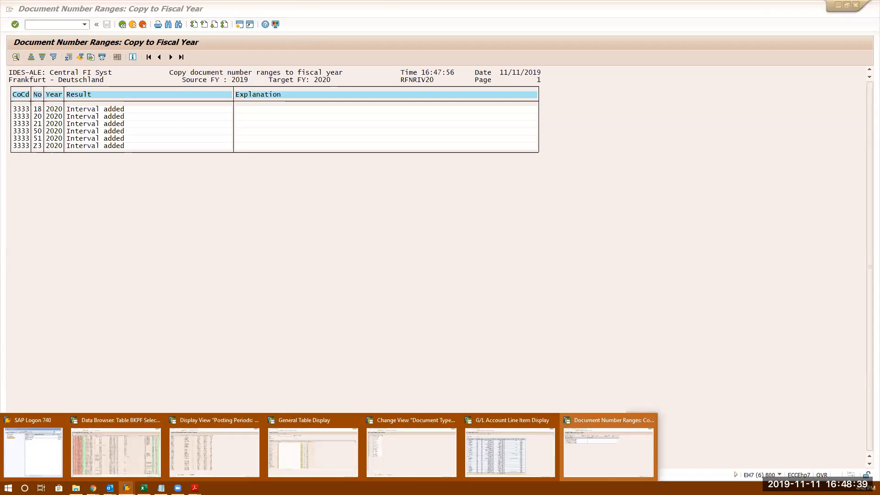
click(387, 438)
double_click(103, 84)
click(194, 105)
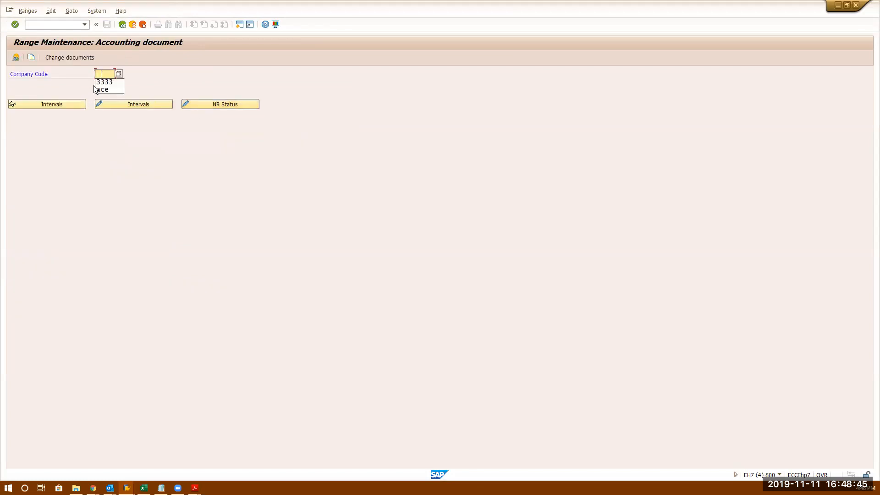
click(105, 83)
click(104, 106)
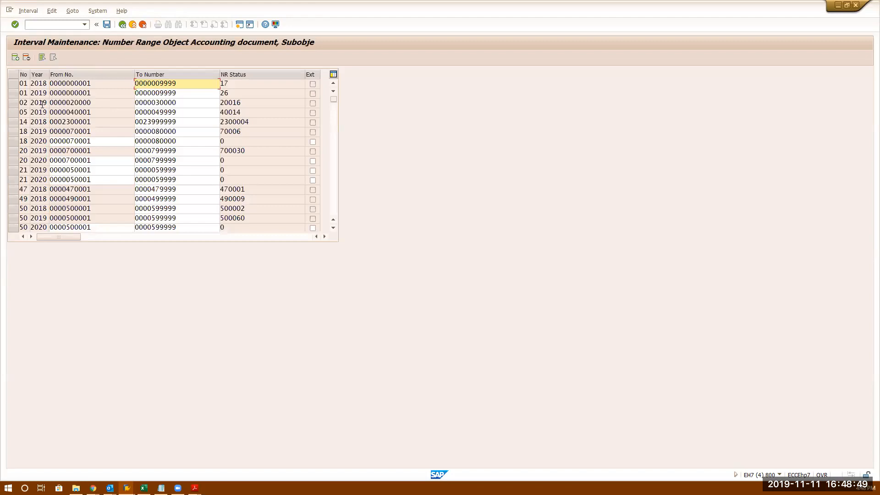
click(42, 142)
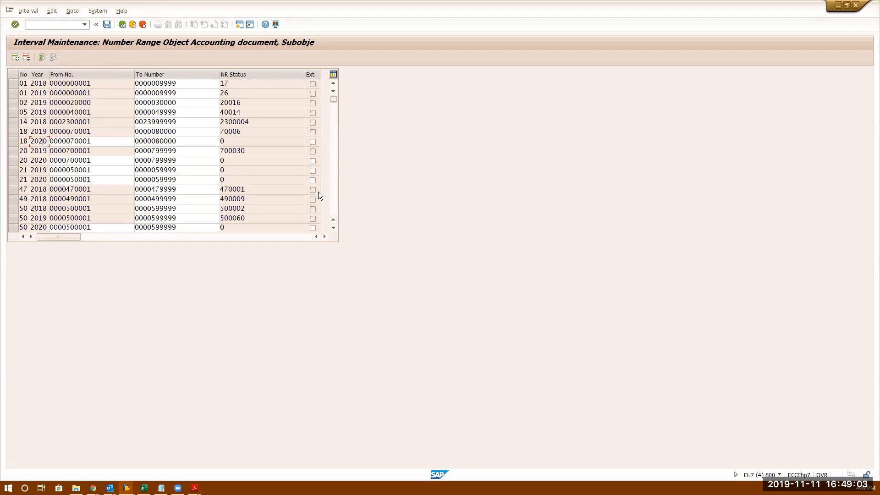
- Leave number range maintenance back to the IMG and reopen the Define Document Types activity
click(125, 27)
click(126, 27)
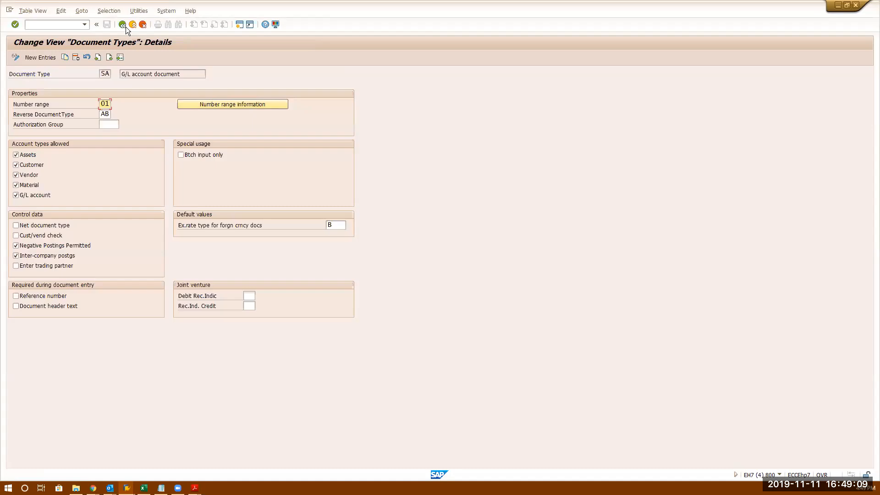
click(126, 26)
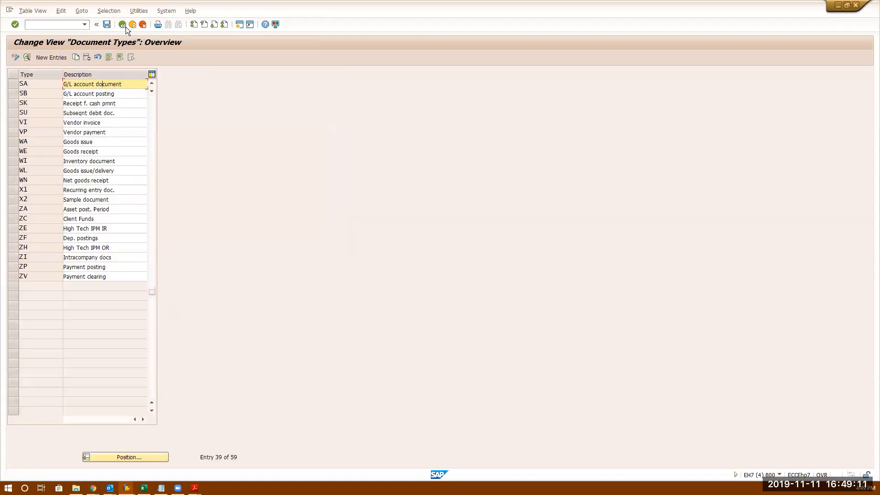
click(122, 26)
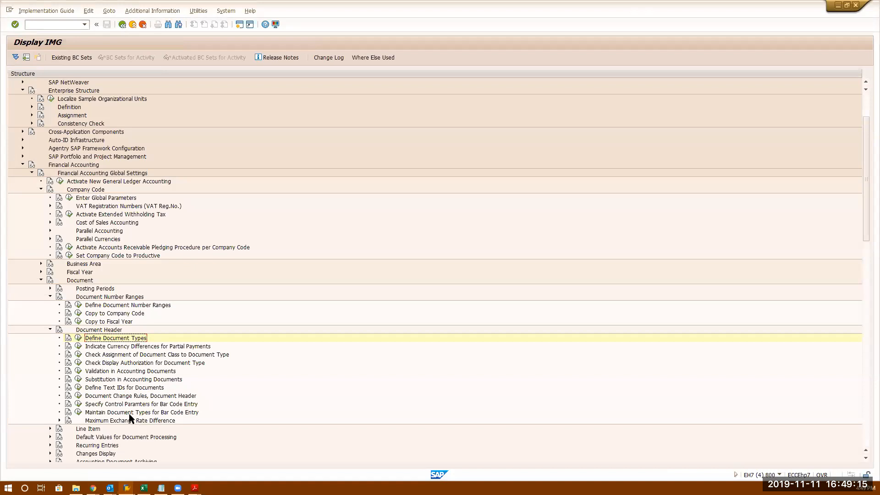
click(78, 339)
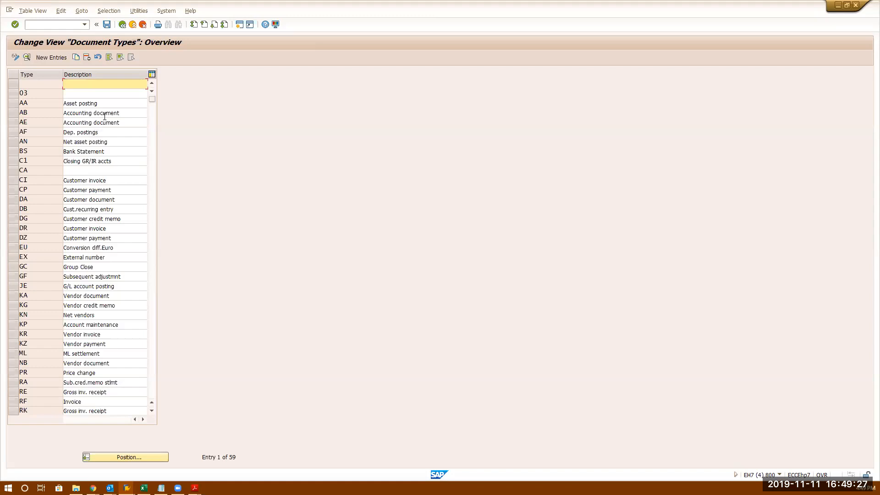
- Open the number range information of document type SA and bring up company code 3333's intervals for editing
click(152, 346)
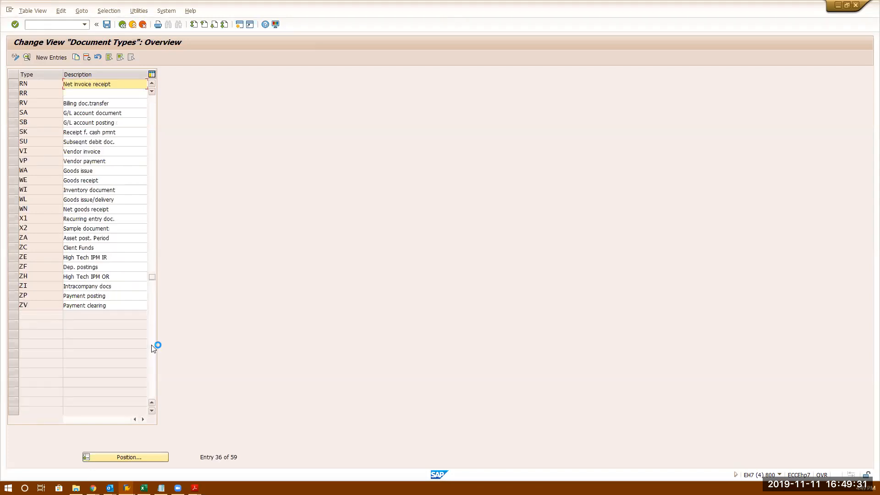
click(123, 112)
double_click(123, 113)
click(240, 105)
key(BackSpace)
click(108, 83)
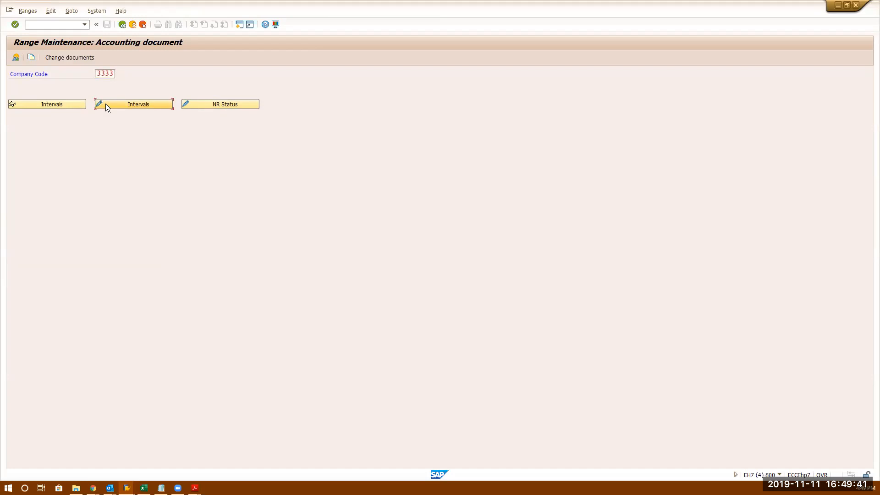
click(105, 104)
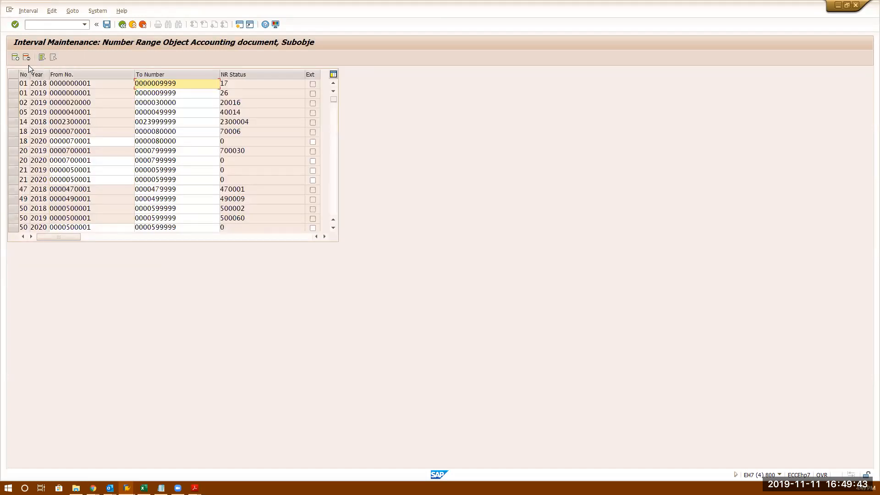
- Add a new interval line with number 03 and year 2019
click(15, 58)
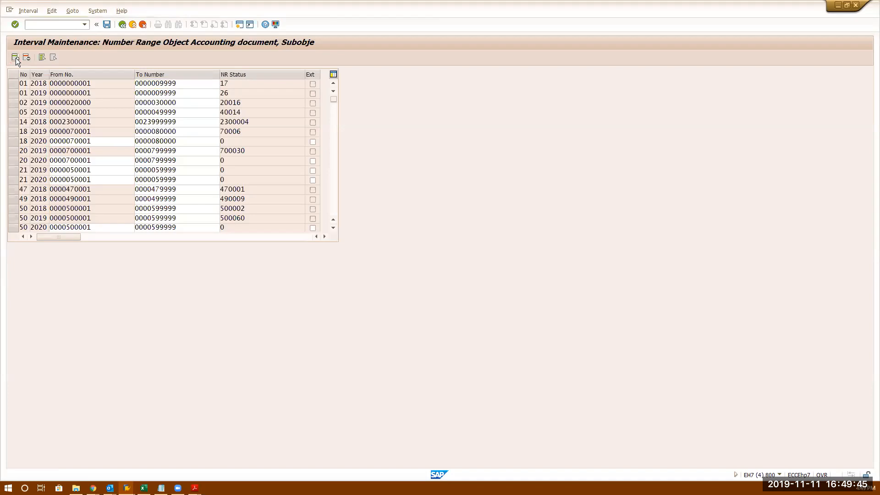
text(01)
key(BackSpace)
key(BackSpace)
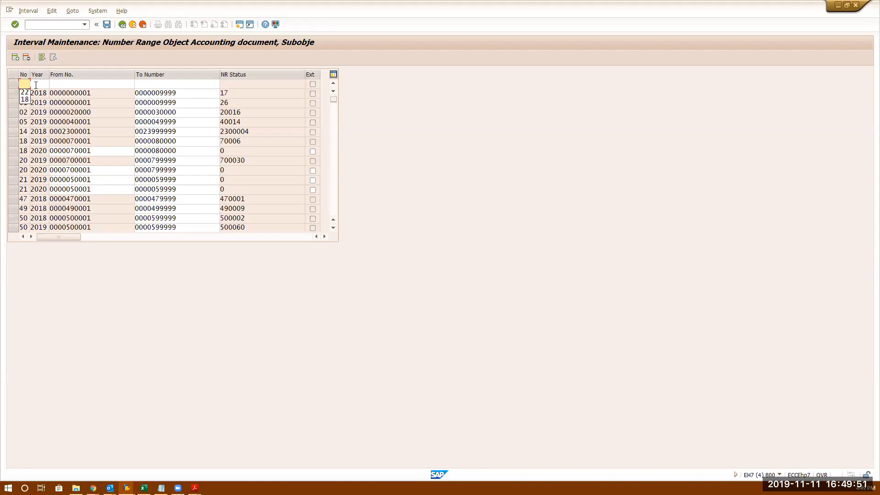
text(02)
key(BackSpace)
text(3)
click(44, 84)
text(2019)
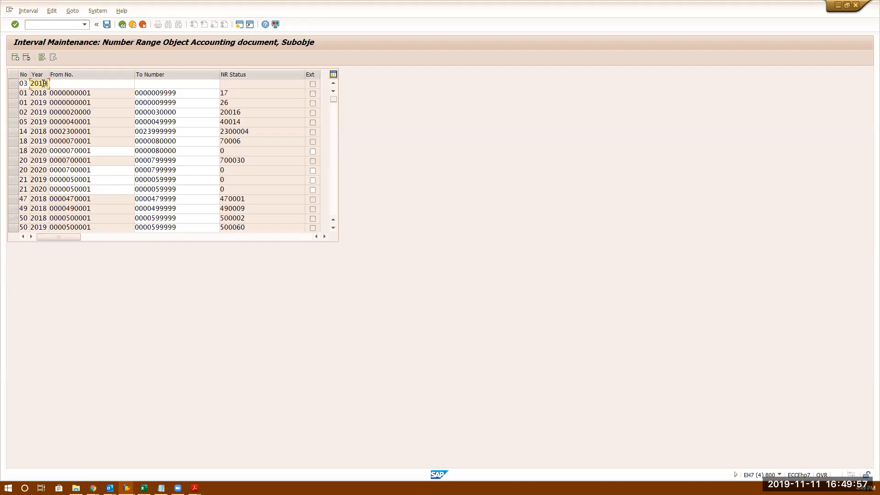
click(71, 83)
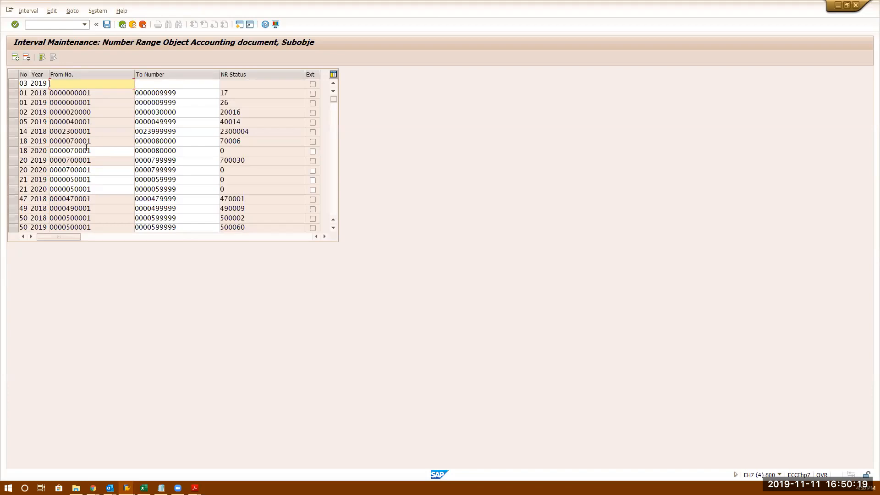
double_click(95, 112)
key(ctrl+c)
click(94, 113)
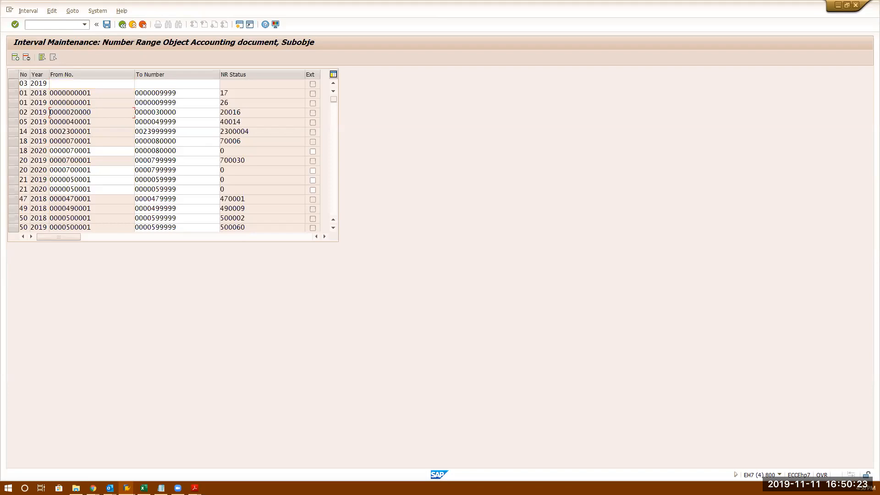
click(63, 85)
key(ctrl+v)
key(BackSpace)
text(3)
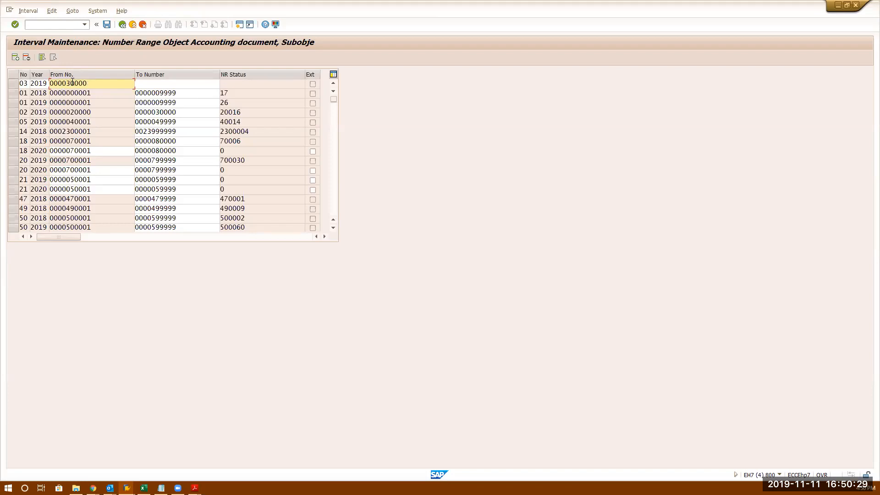
click(136, 82)
text(0000039999)
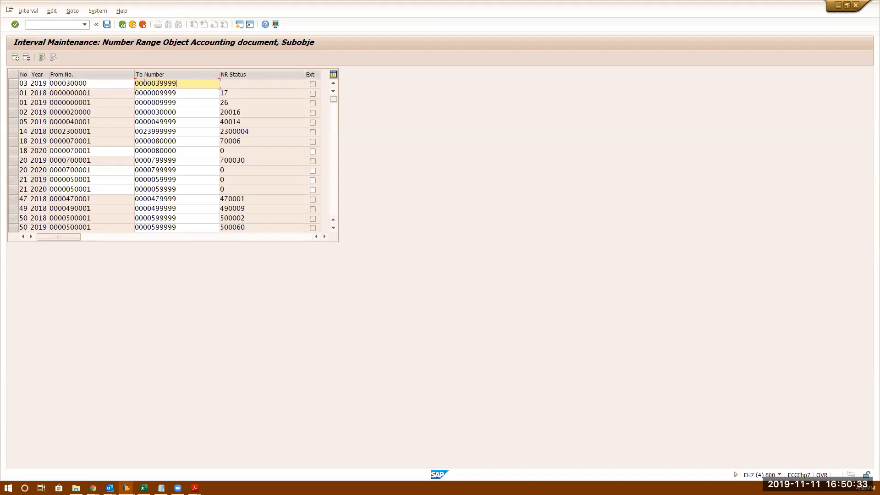
key(Return)
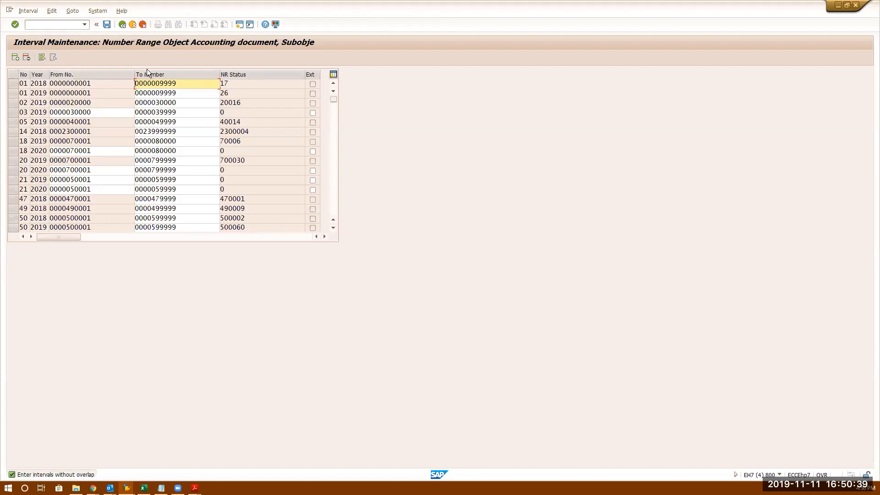
- Switch to the fiscal year copy session, leave its result list and start transaction FBN1
click(111, 113)
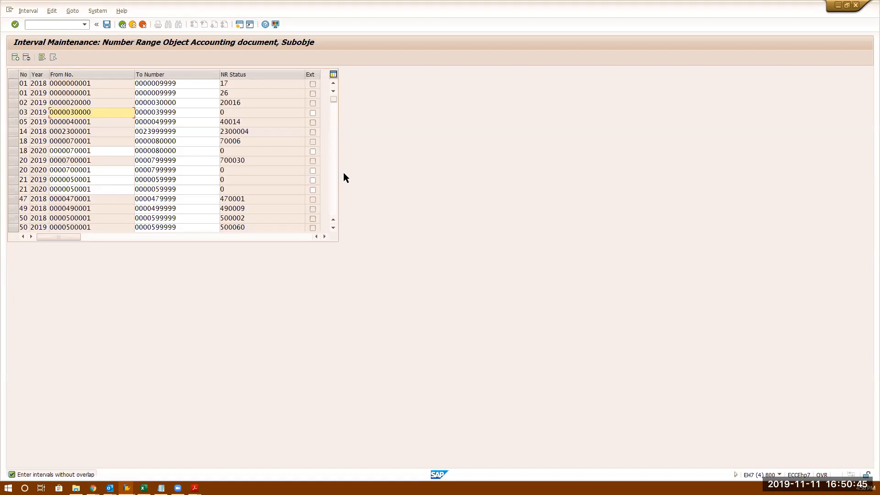
click(27, 11)
click(117, 301)
click(127, 487)
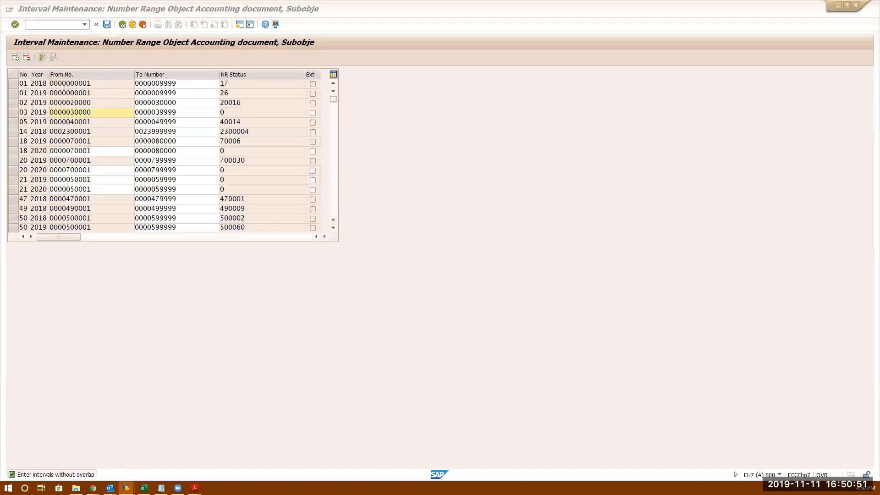
click(599, 434)
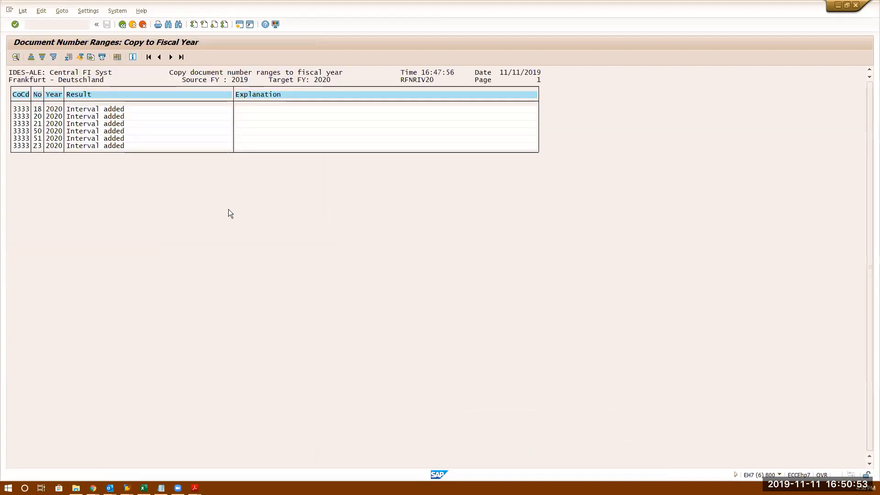
click(121, 25)
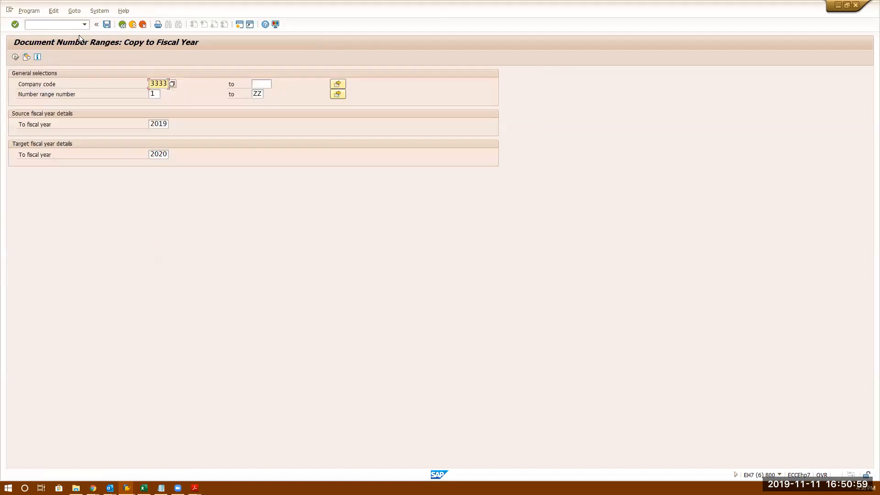
click(72, 25)
text(/nfbn1)
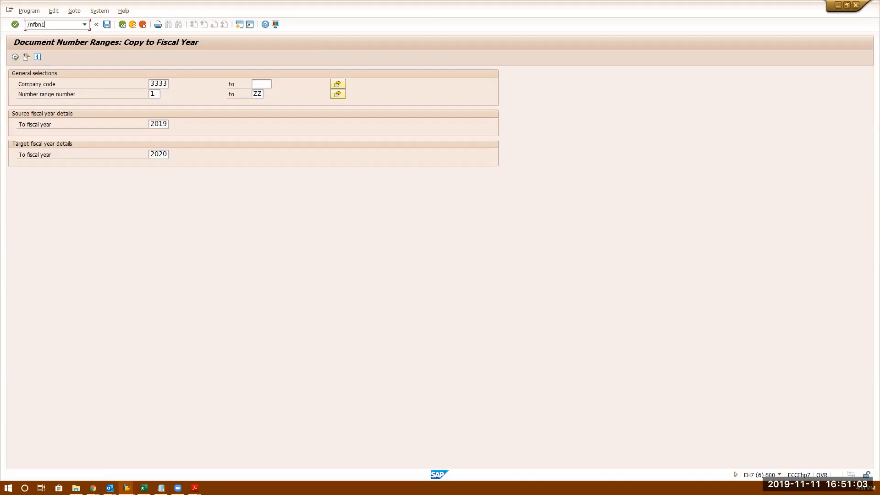
key(Return)
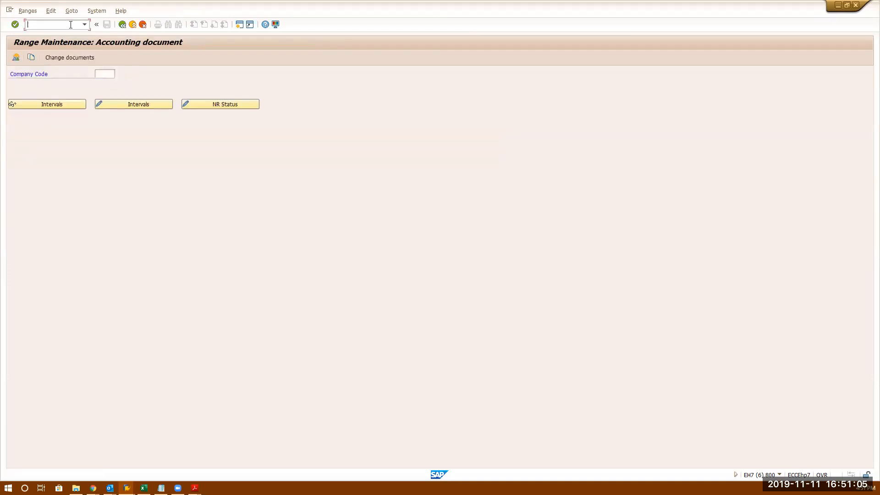
- Display the entries of table NRIV in transaction SE16 for subobject value 3333 and year 2019
text(/nse16)
key(Return)
text(nriv)
key(Return)
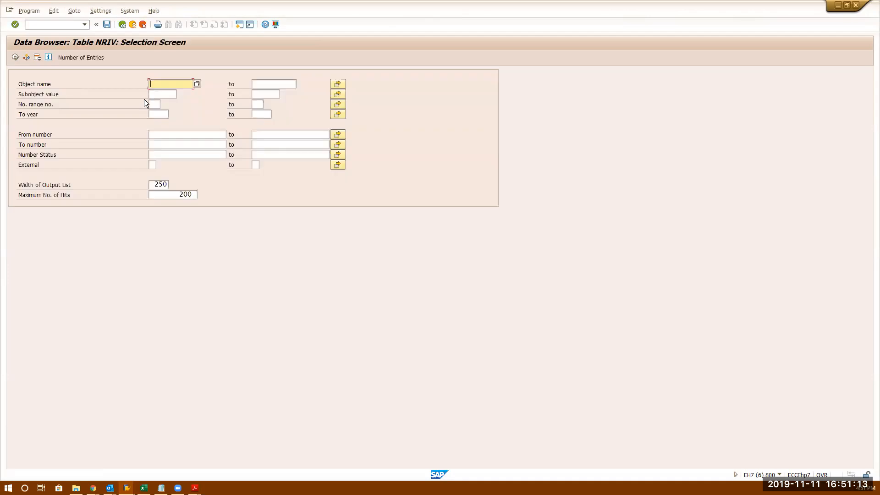
click(154, 114)
text(2019)
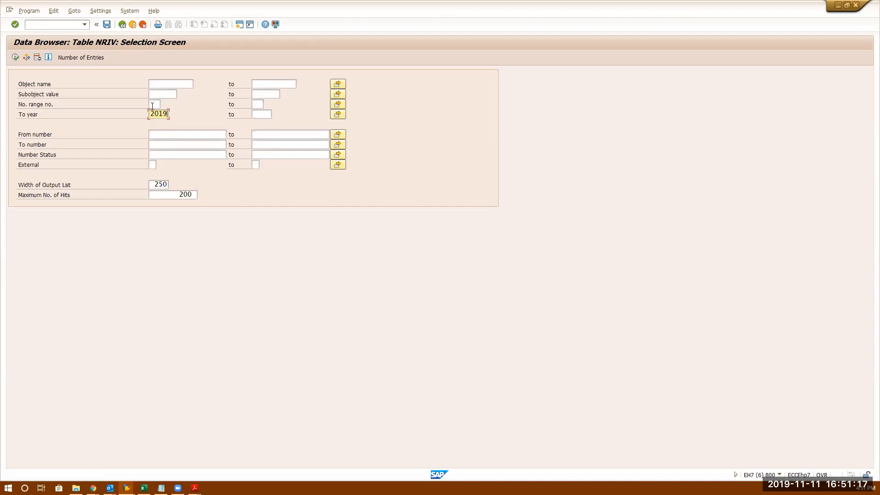
click(154, 94)
text(3333)
click(16, 58)
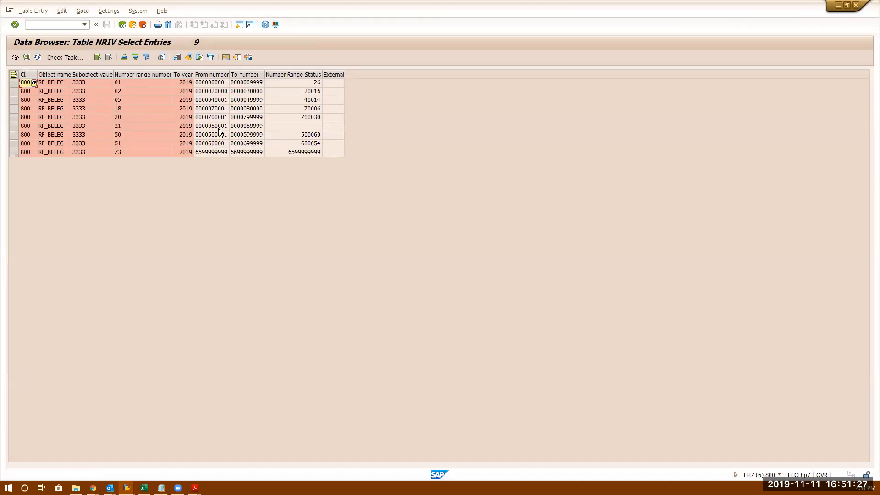
- Compare the from and to numbers of the 2019 ranges in table NRIV with new interval 03
click(218, 93)
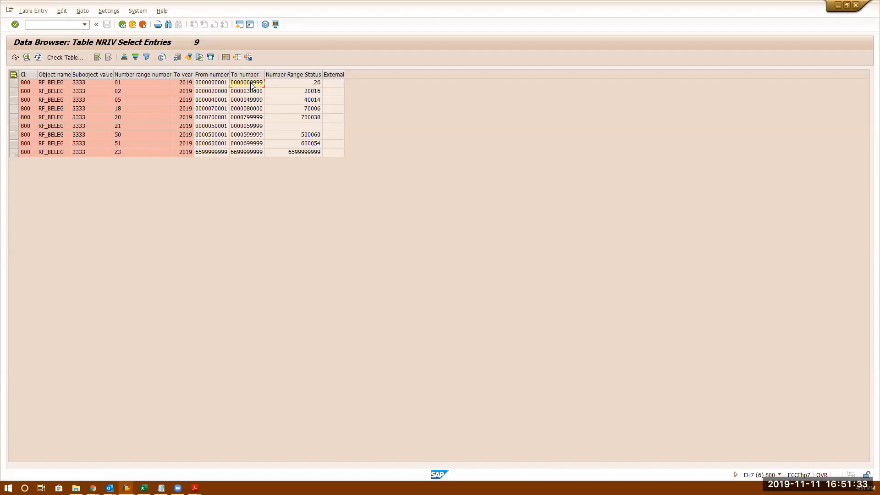
click(212, 144)
double_click(212, 143)
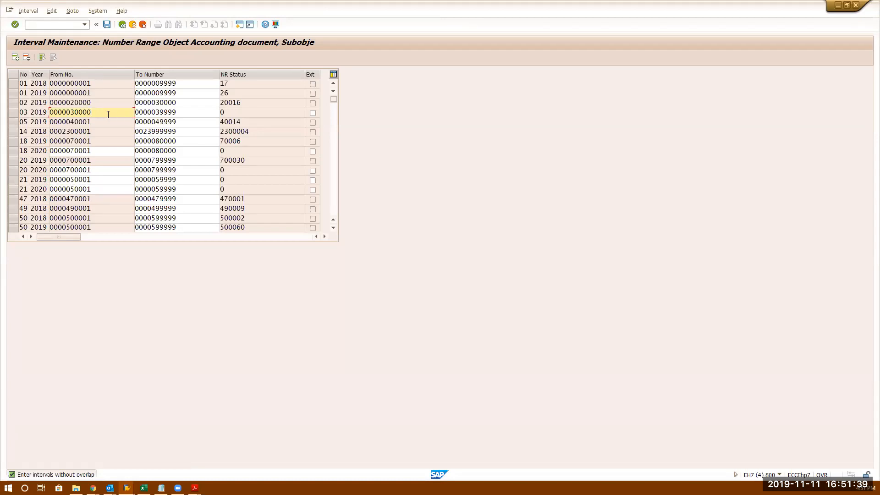
key(F3)
click(253, 91)
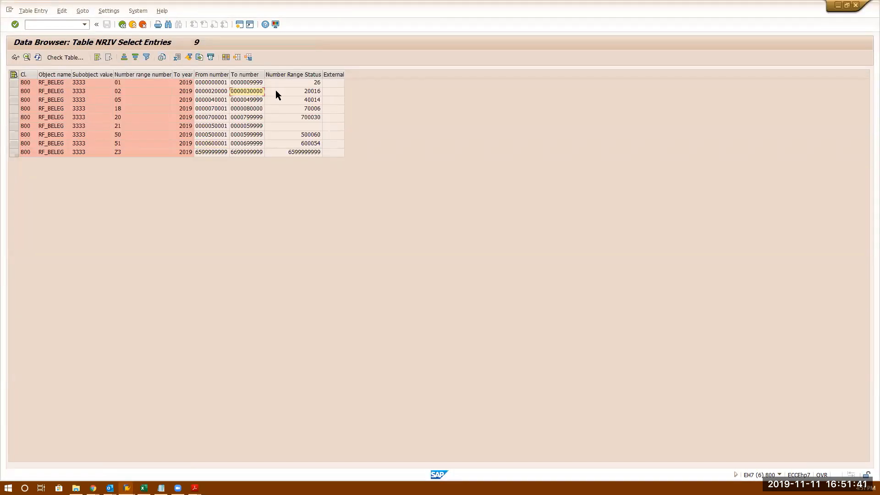
double_click(253, 93)
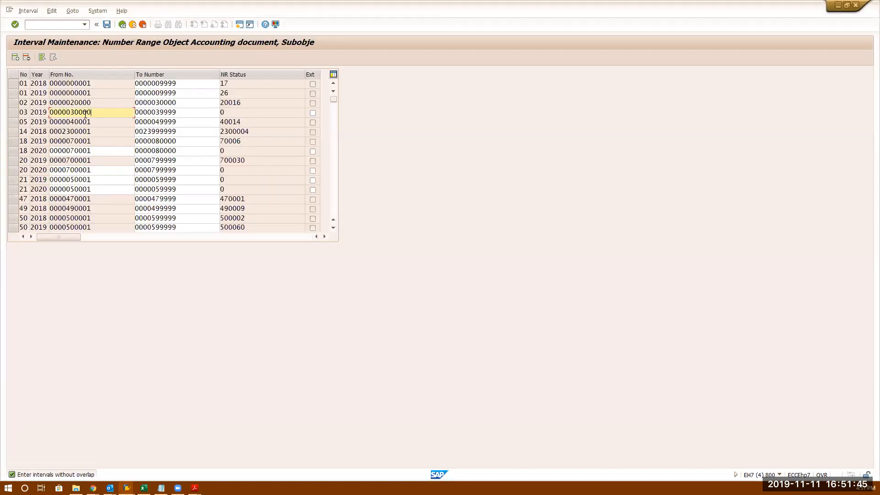
key(Return)
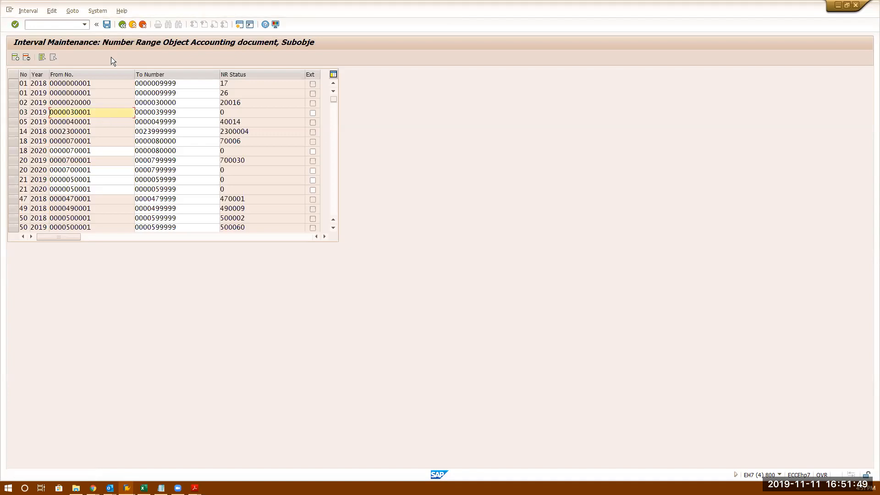
click(107, 27)
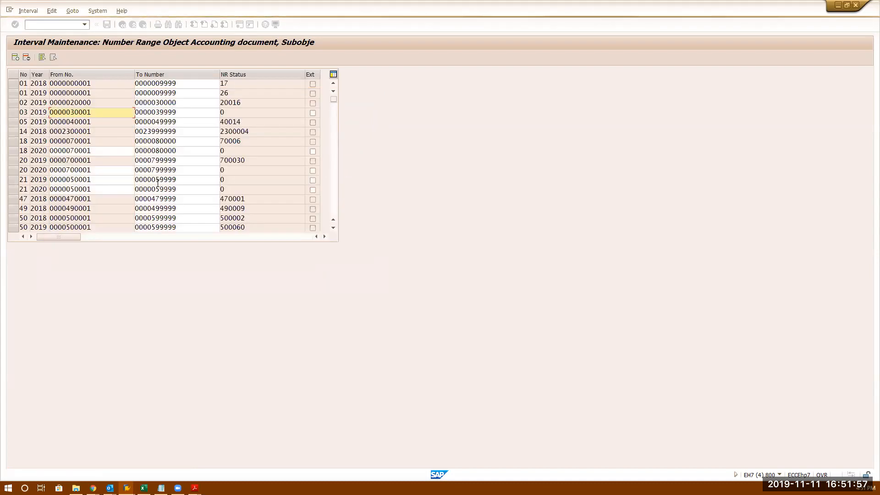
click(125, 24)
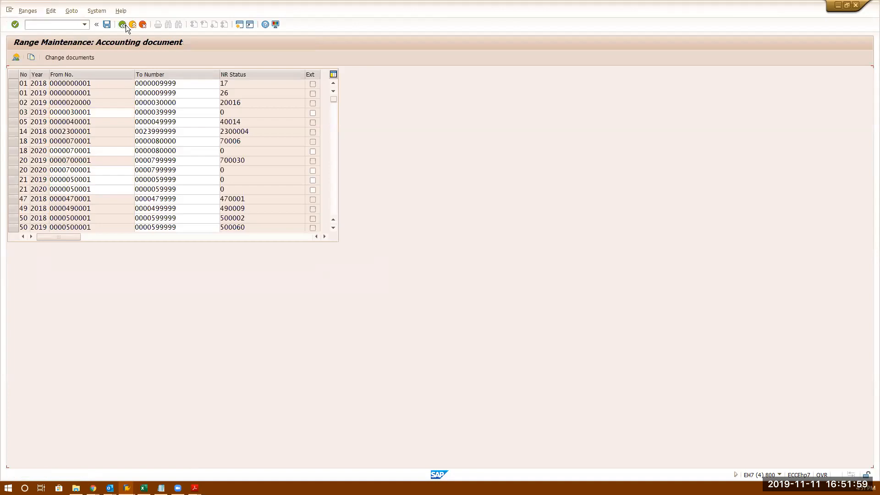
click(123, 25)
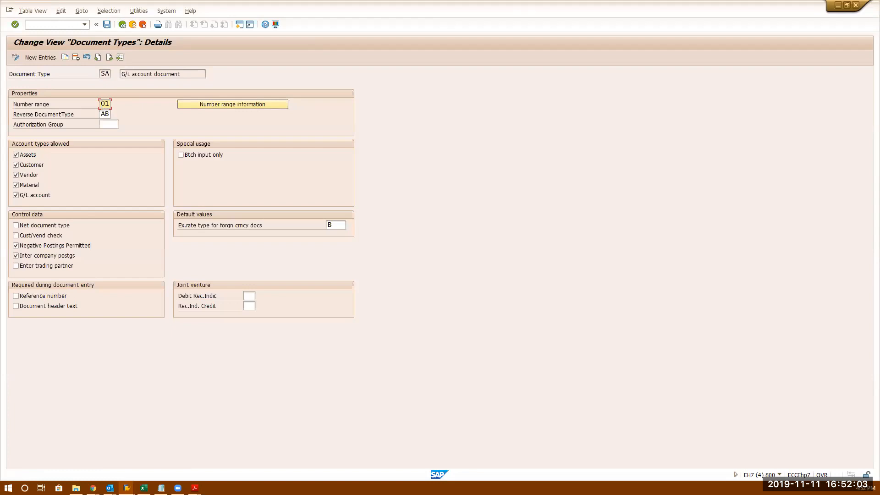
- Compare number range 01 in the NRIV table with the SA document numbers in company code 3333's G/L line items
key(alt+Tab)
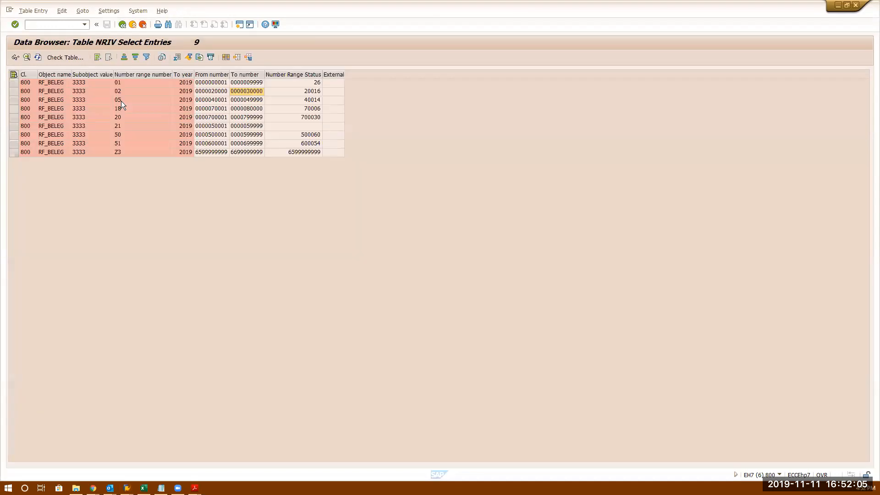
key(alt+Tab)
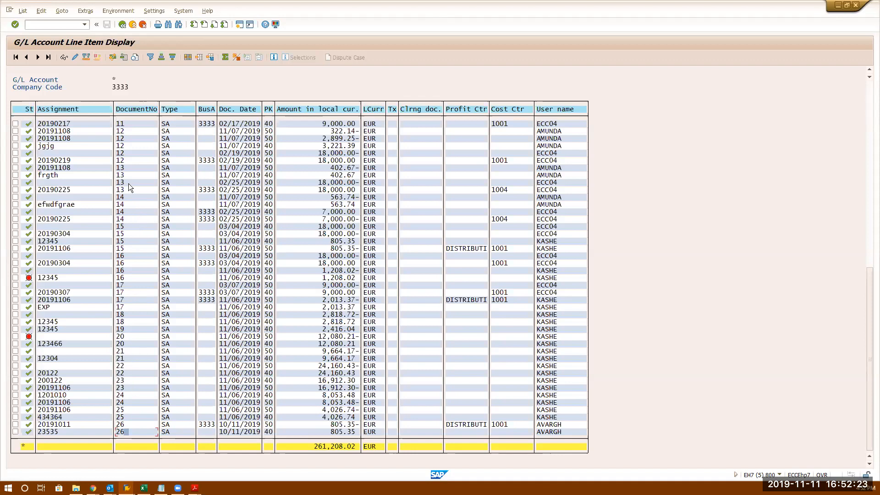
key(alt+Tab)
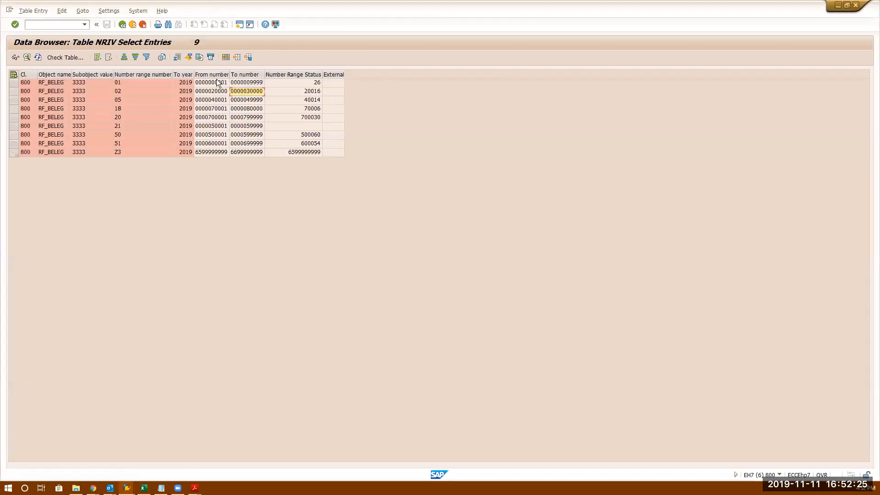
click(213, 144)
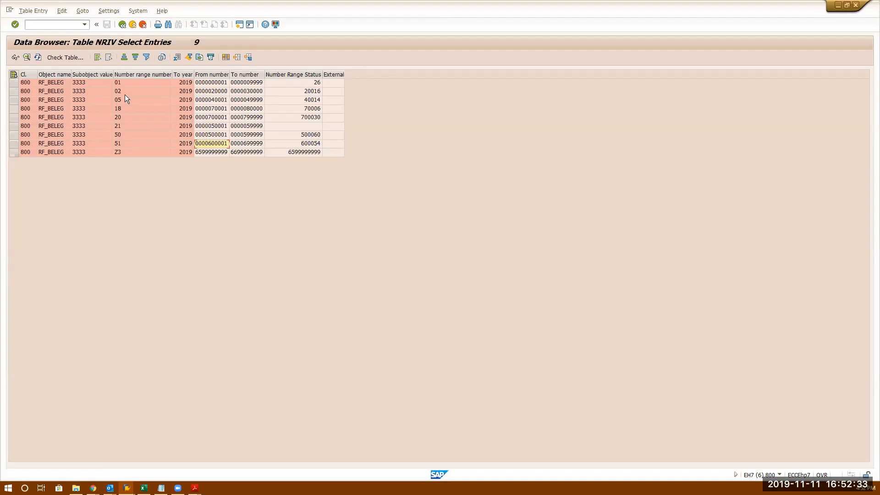
key(alt+Tab)
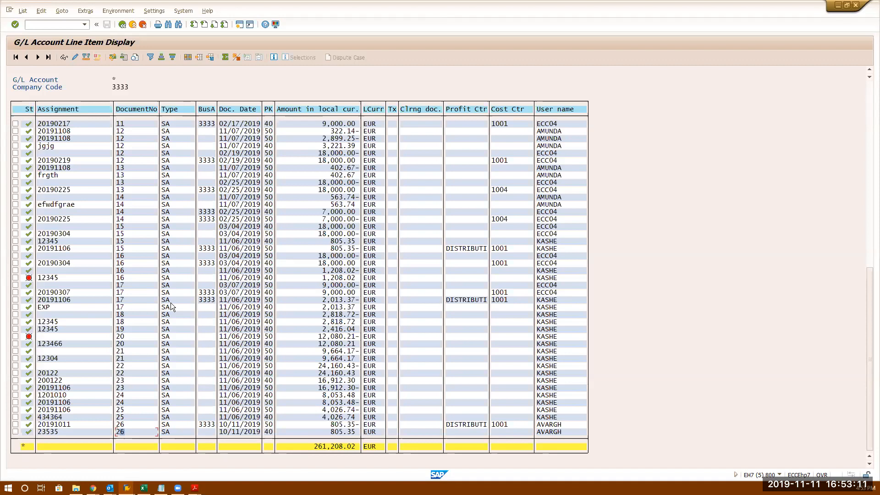
key(alt+Tab)
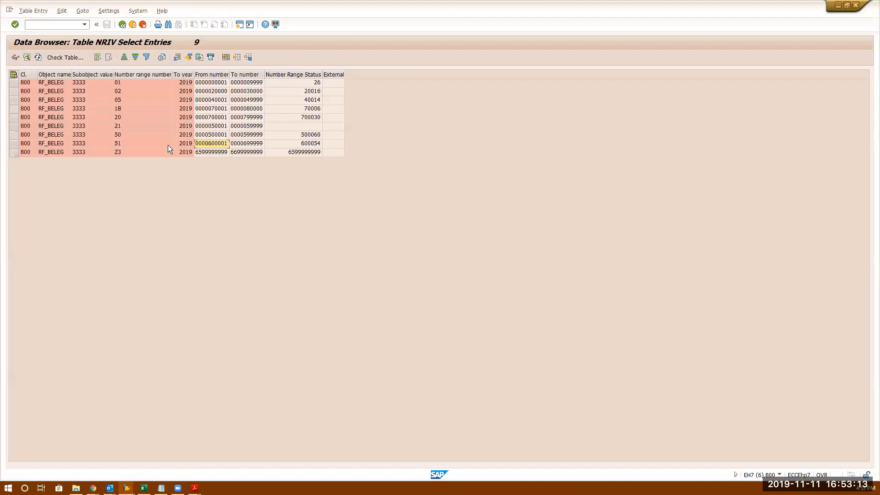
click(208, 84)
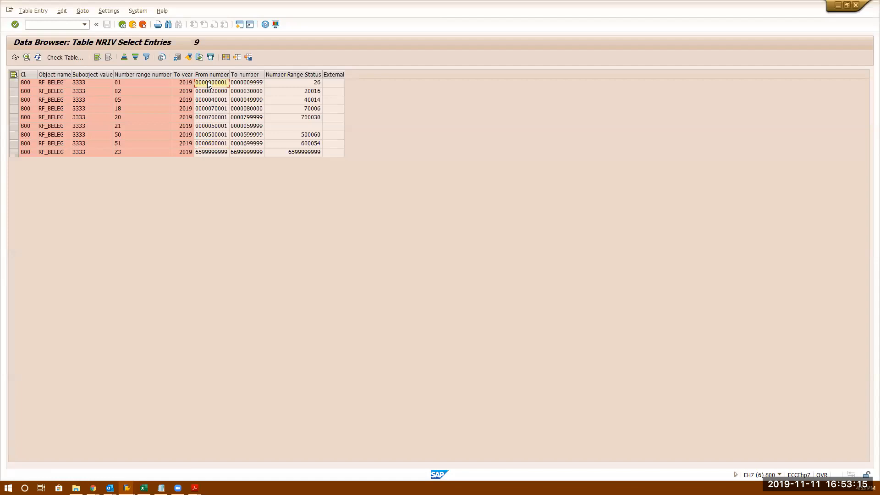
click(134, 85)
click(215, 85)
mouse_move(127, 487)
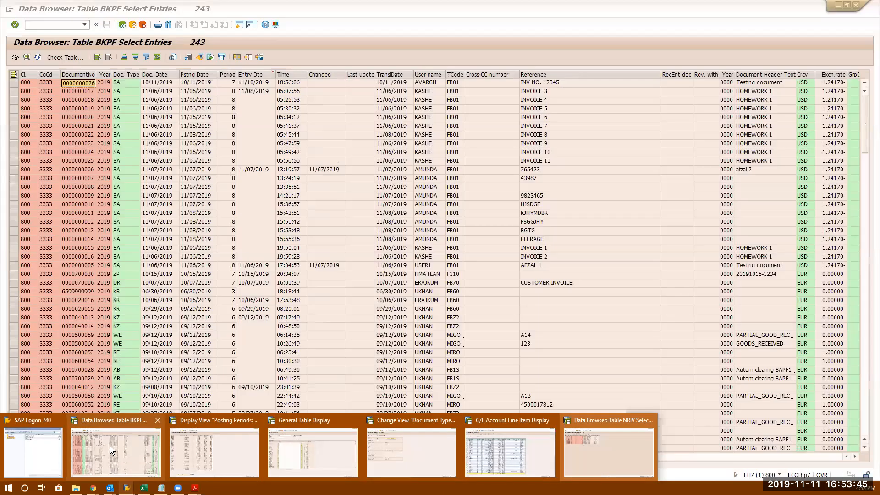
click(607, 451)
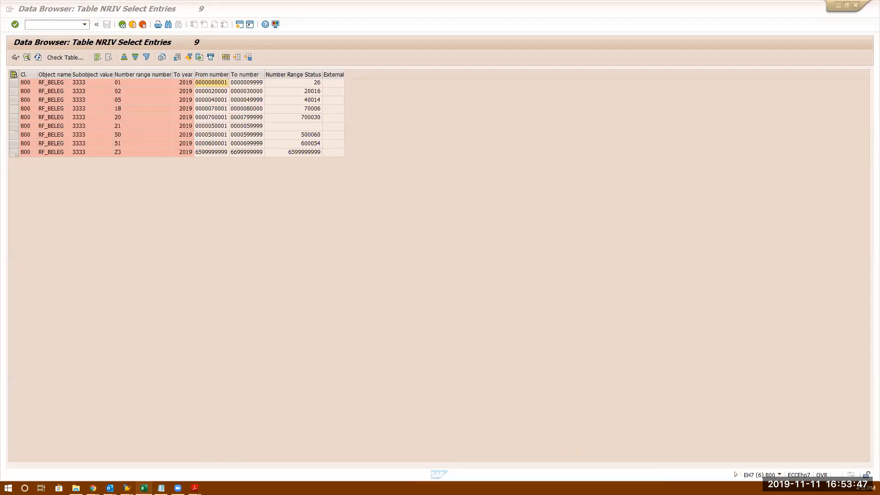
- Set the number range of document type SA to 21 and check range 21 in the NRIV entries
mouse_move(127, 488)
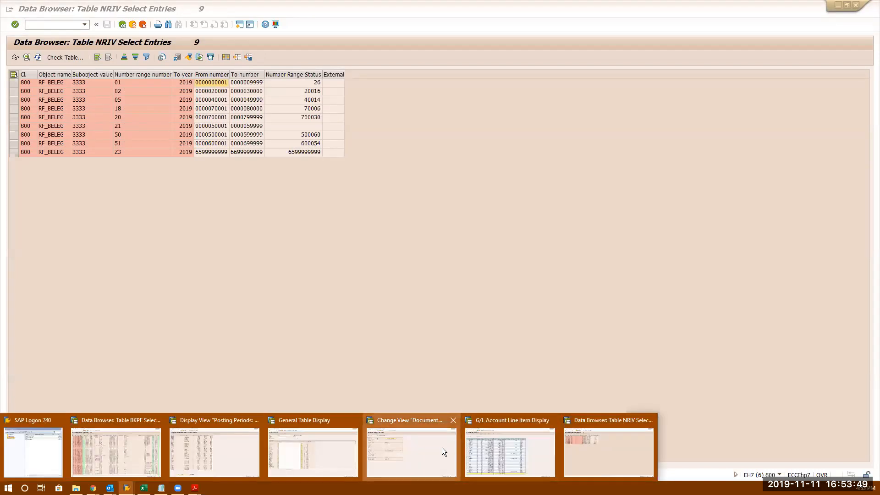
click(442, 447)
text(21)
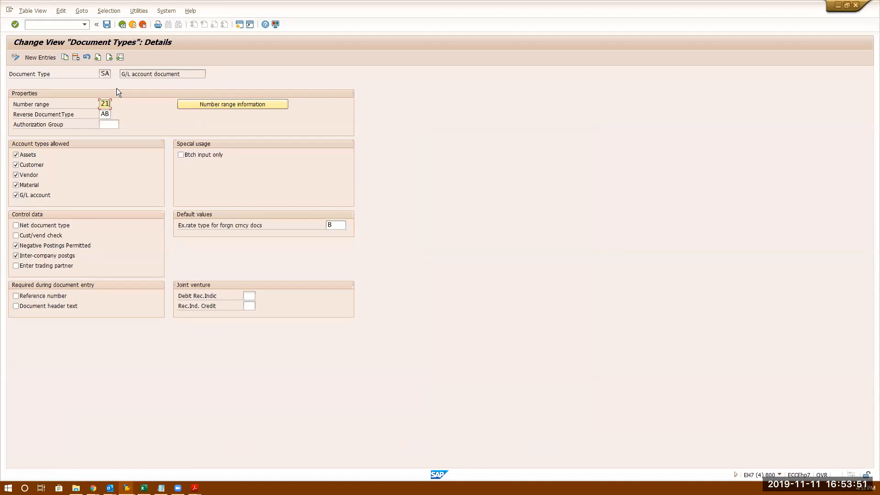
key(alt+Tab)
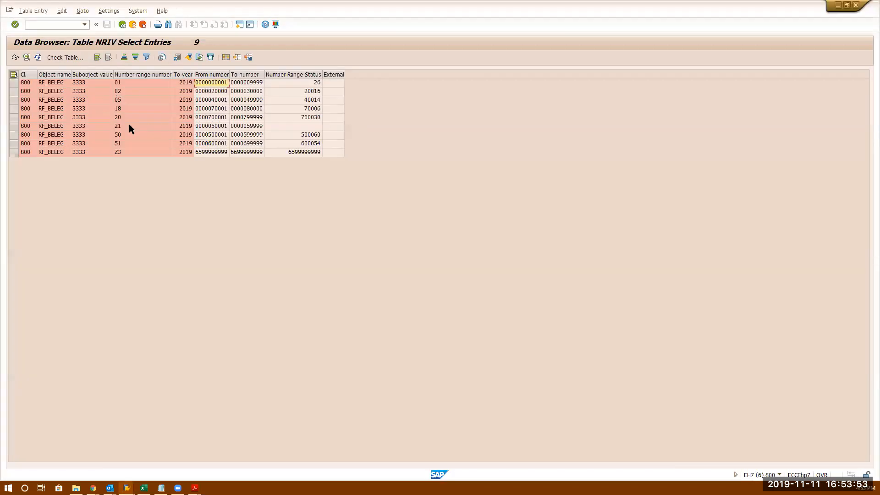
click(217, 128)
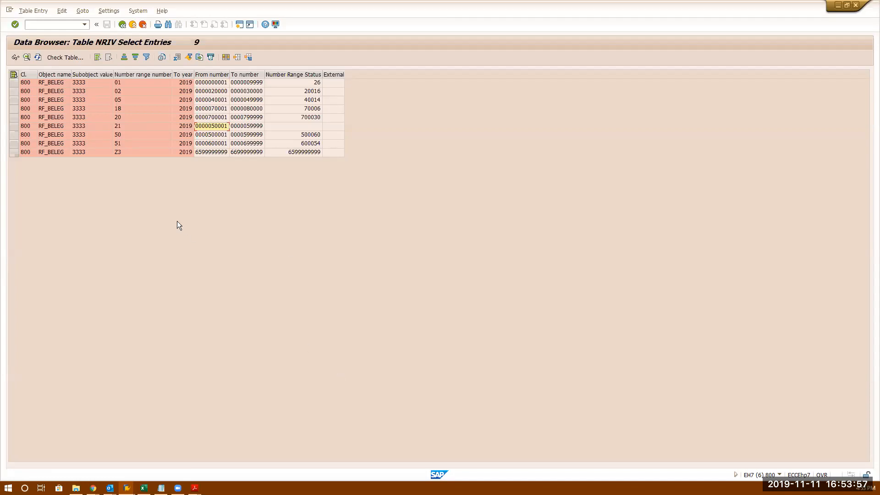
- Pick out range 51 in the NRIV entries and set document type SA's number range to 51
click(139, 145)
key(alt+Tab)
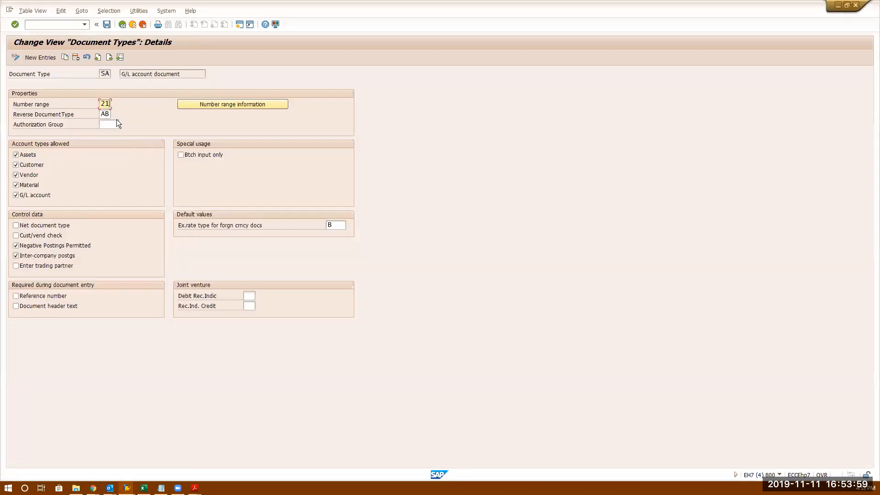
key(shift+Home)
text(4)
key(BackSpace)
text(51)
- Check the number range status of range 51 in NRIV and look at the G/L line item document numbers
key(alt+Tab)
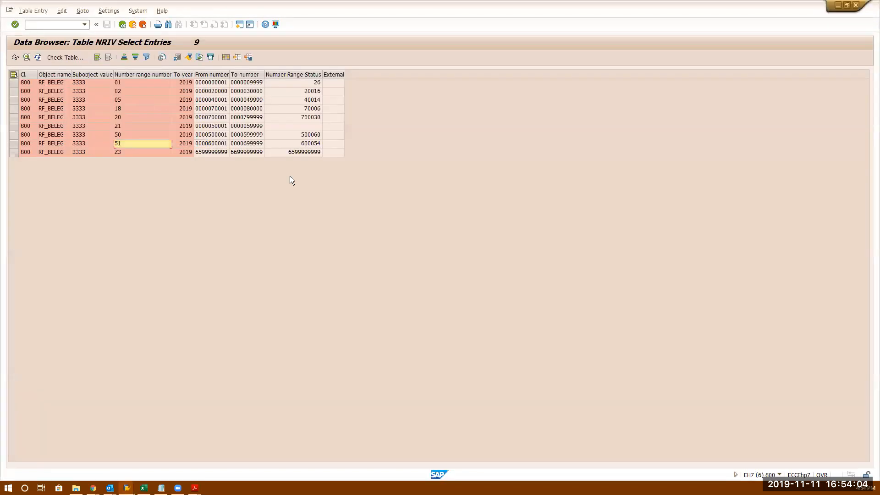
click(303, 146)
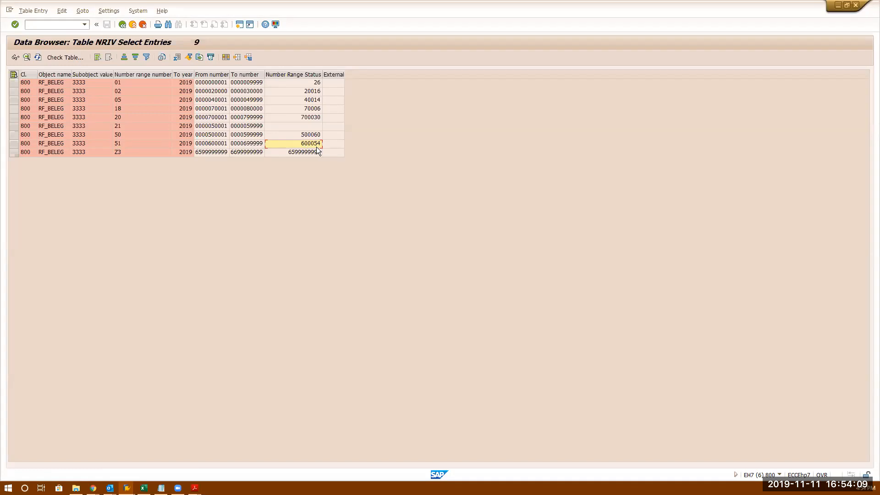
key(alt+Tab)
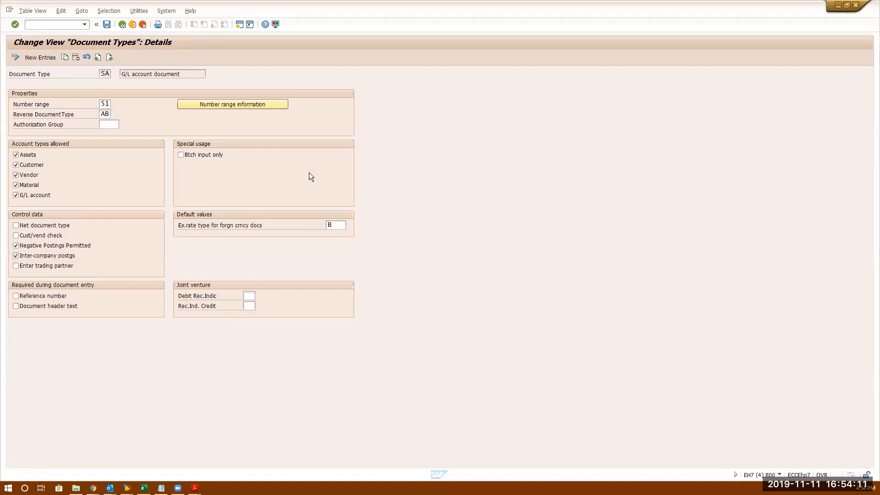
key(alt+Tab)
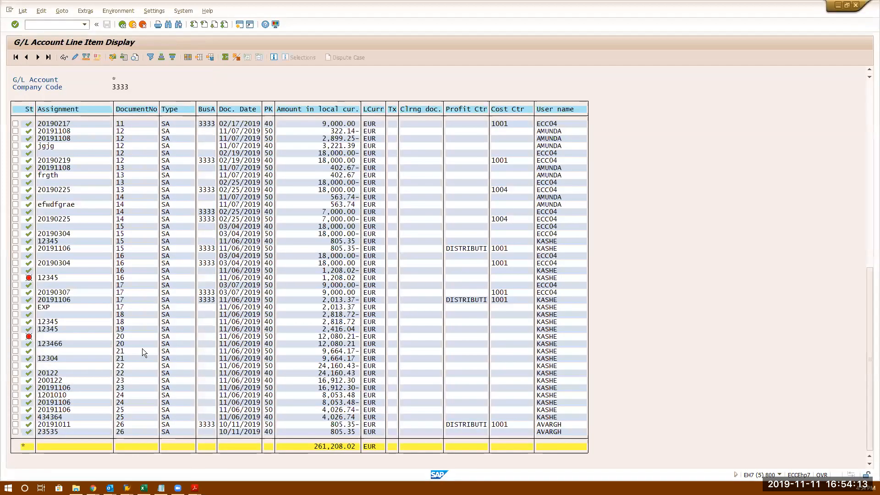
key(alt+Tab)
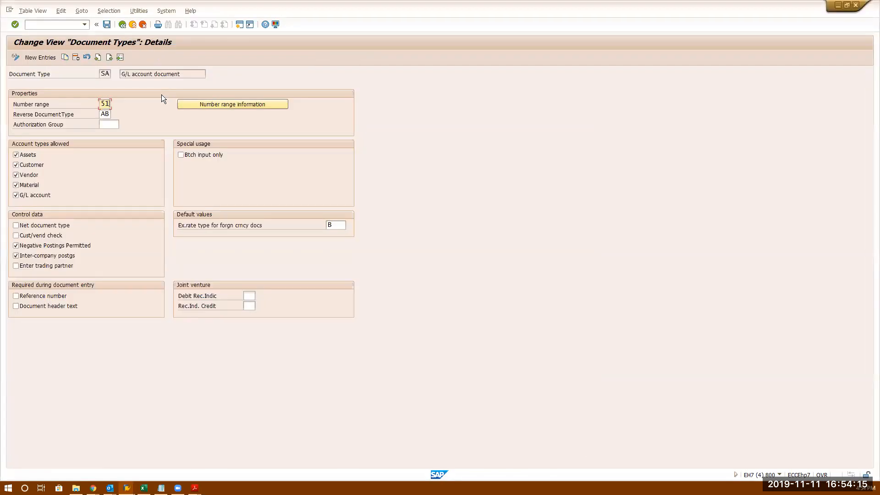
- Save document type SA under customizing request EH7K900453 and return to the document types overview
click(106, 27)
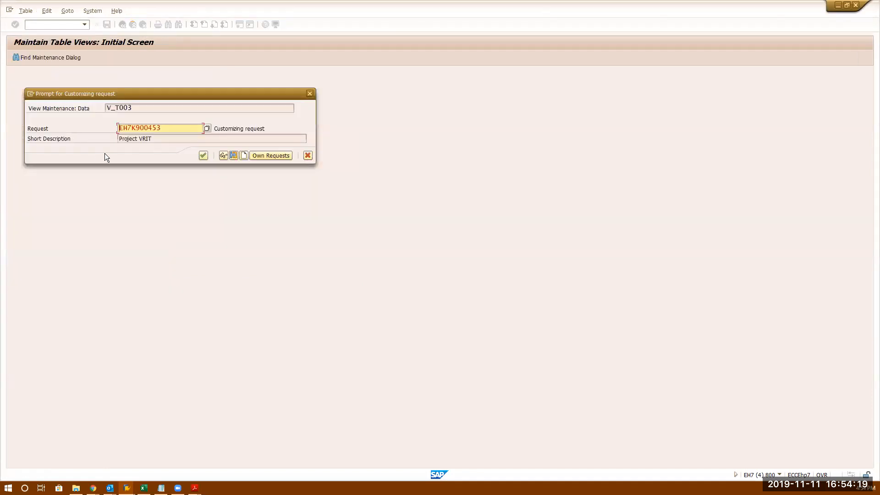
click(203, 156)
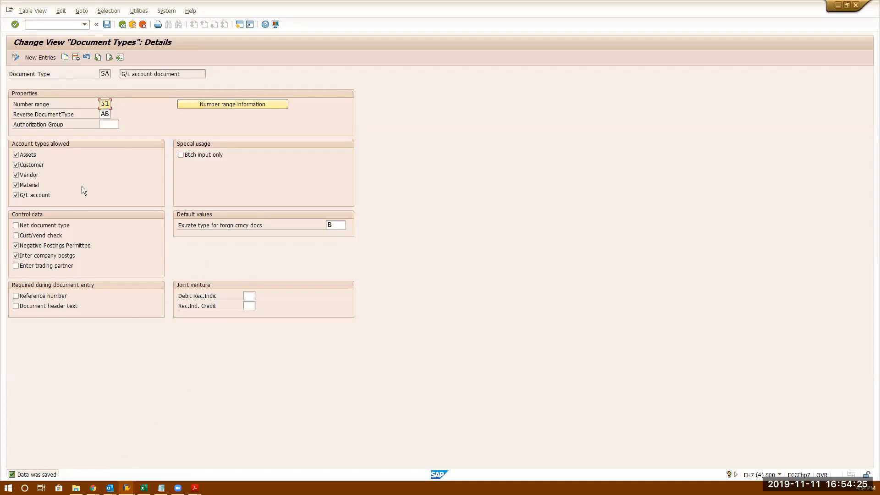
click(123, 25)
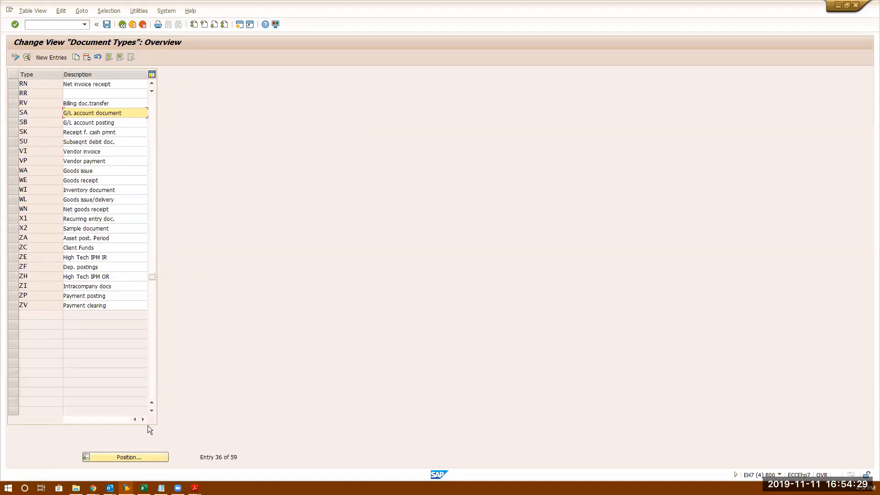
- Review the document types list from its first entry and consult the topic list in the SAP FICO training contents PDF
drag(245, 457, 198, 457)
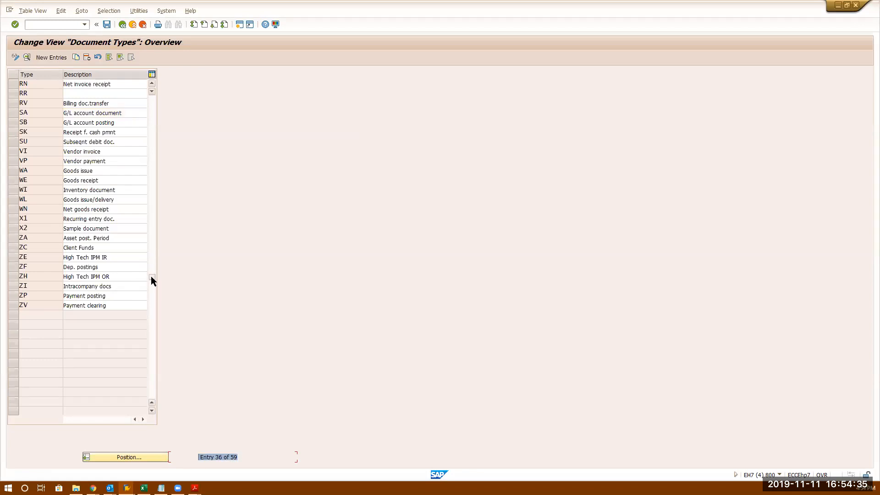
drag(151, 276, 156, 100)
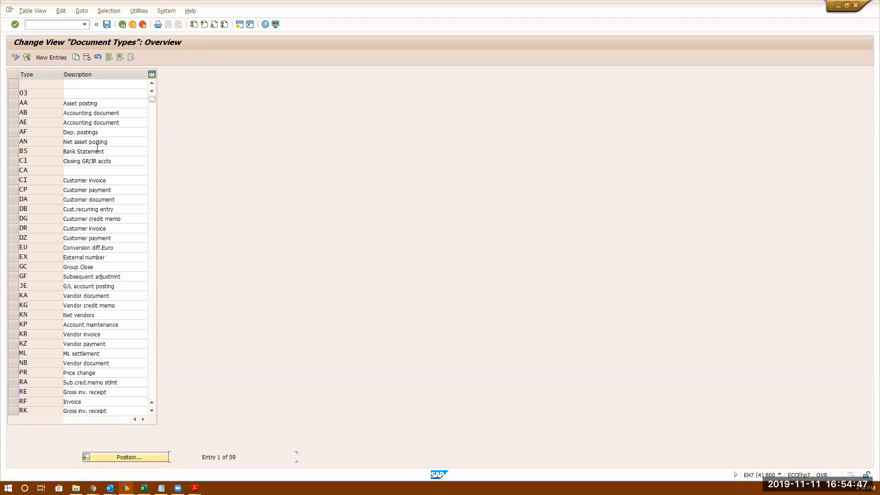
click(194, 487)
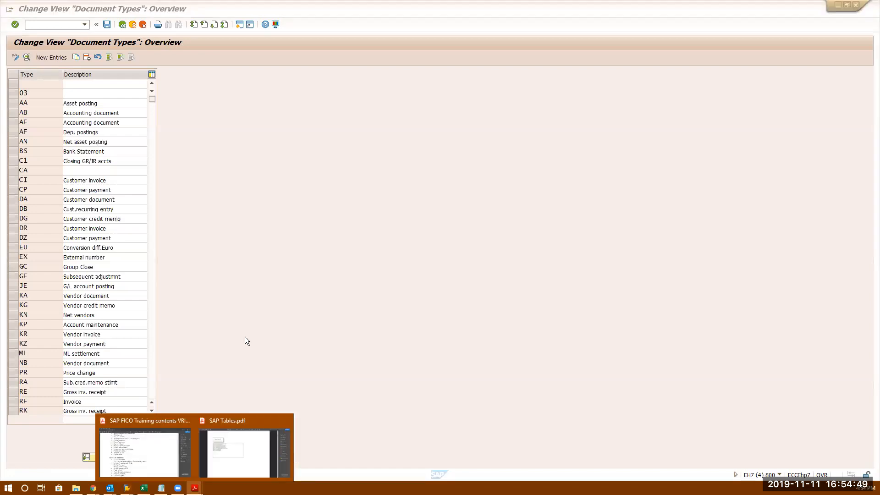
click(184, 441)
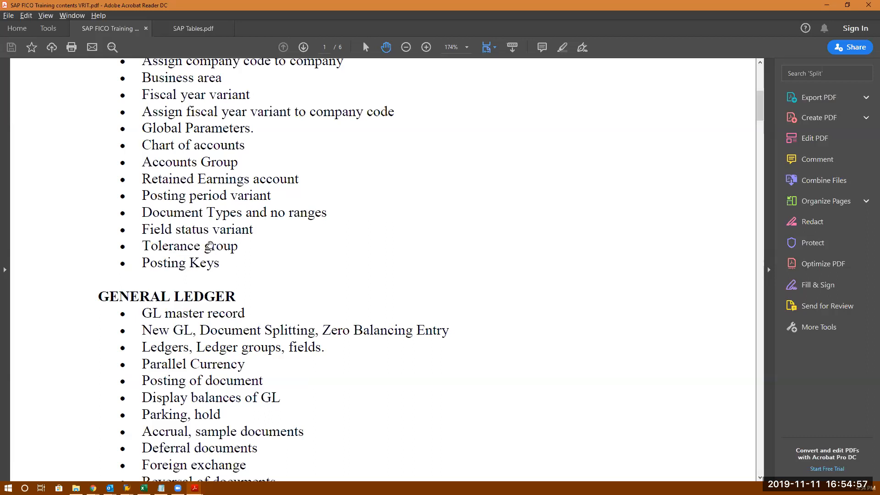
key(alt+Tab)
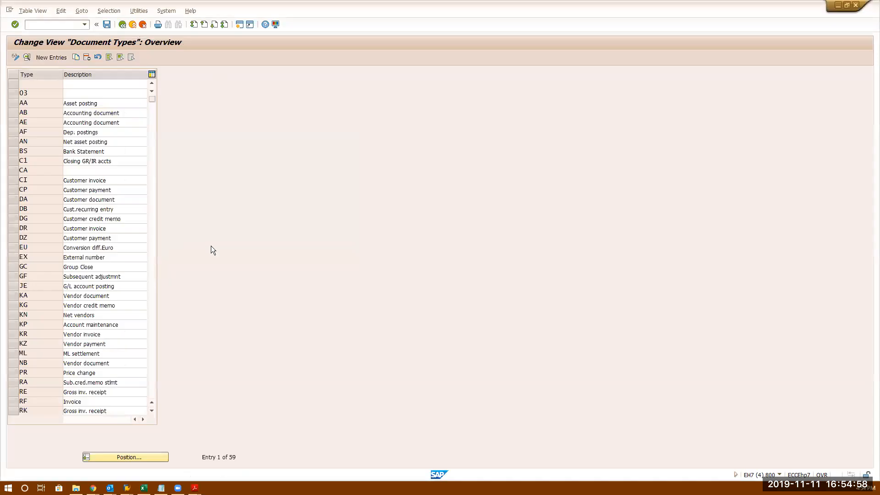
- Return to the IMG structure and expand the Line Item node under Document in the Financial Accounting Global Settings
click(121, 24)
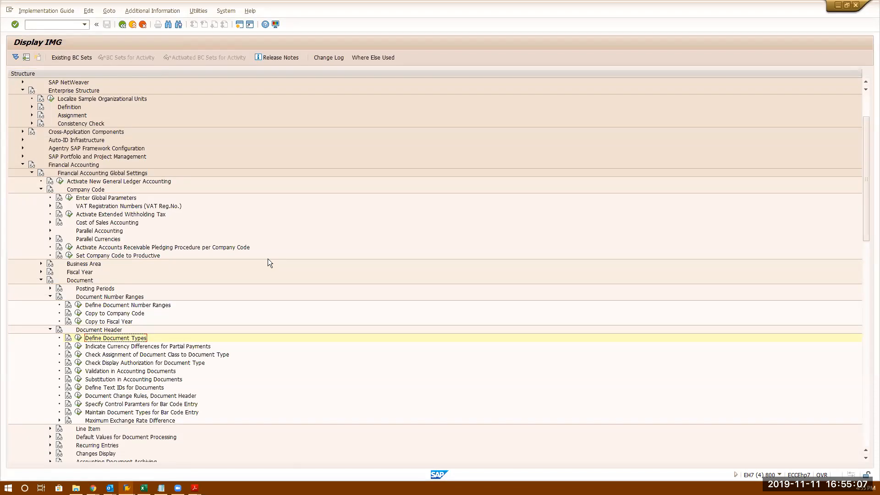
scroll(267, 258, down, 2)
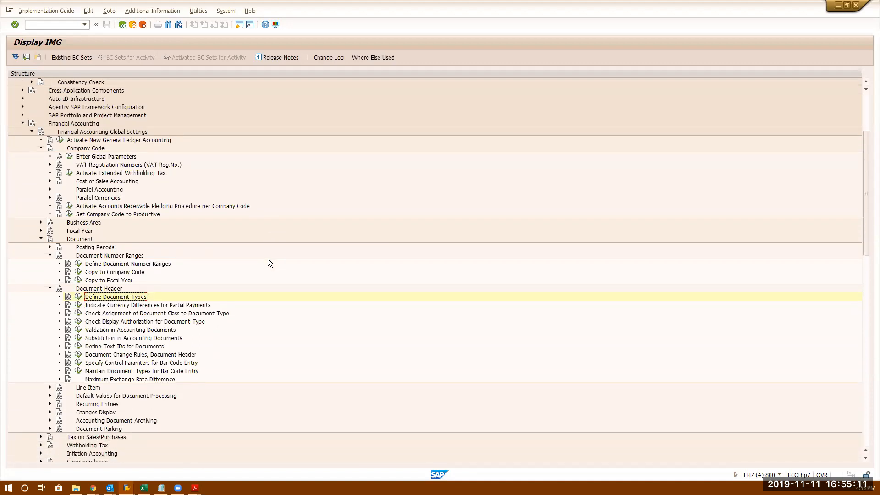
scroll(269, 263, down, 1)
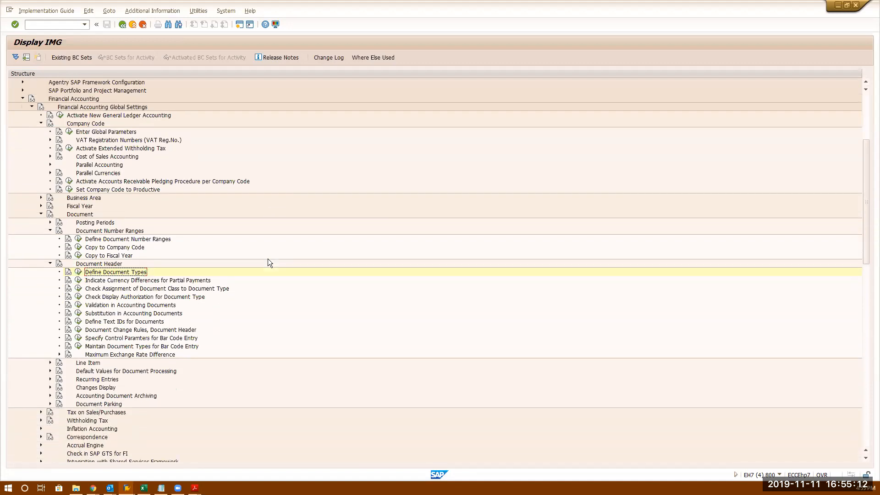
click(49, 363)
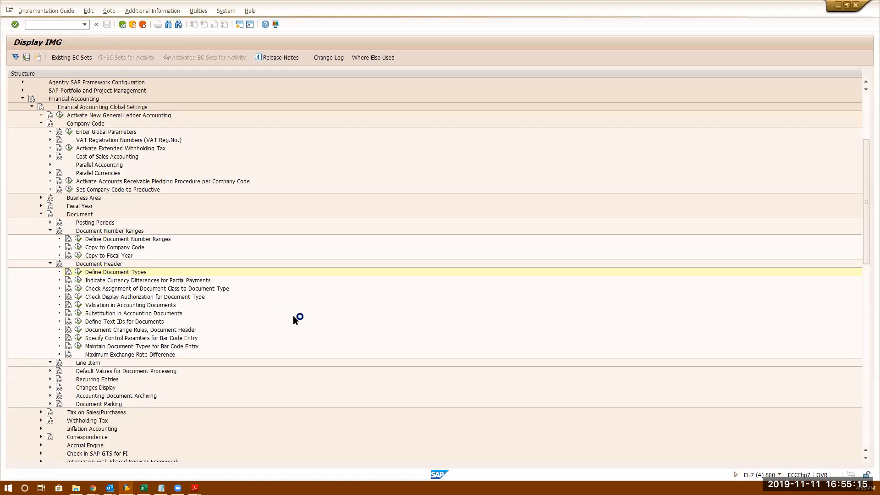
scroll(293, 316, down, 2)
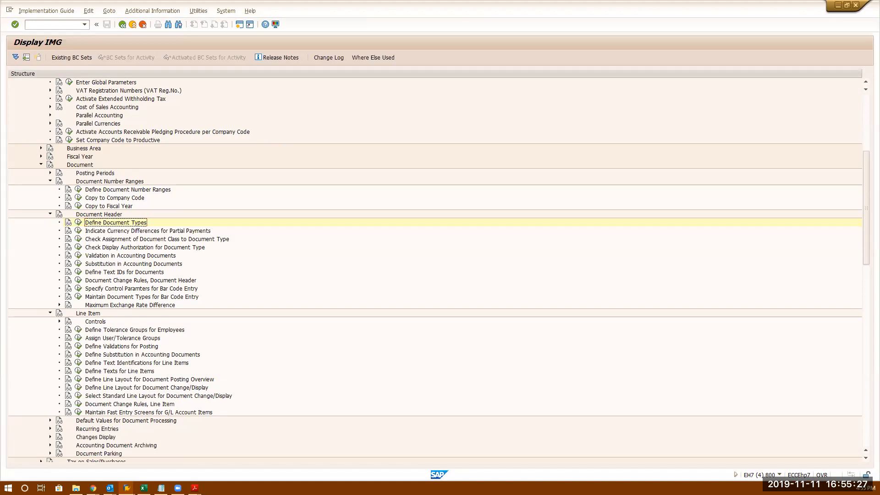
- Execute Define Tolerance Groups for Employees and open the details of the blank tolerance group for company code 0001
key(alt+Tab)
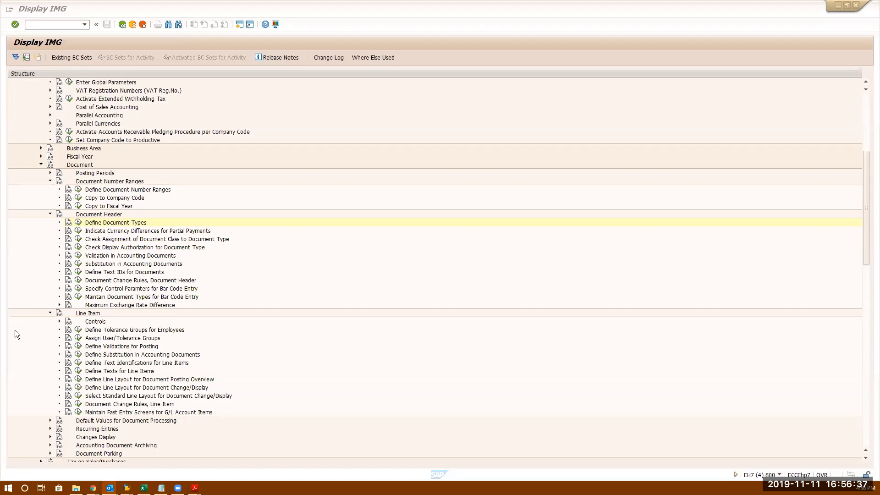
click(78, 329)
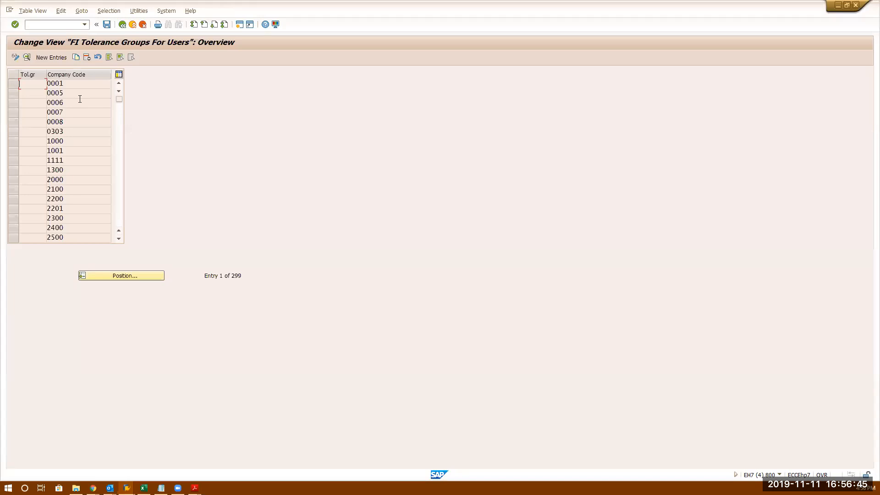
double_click(75, 83)
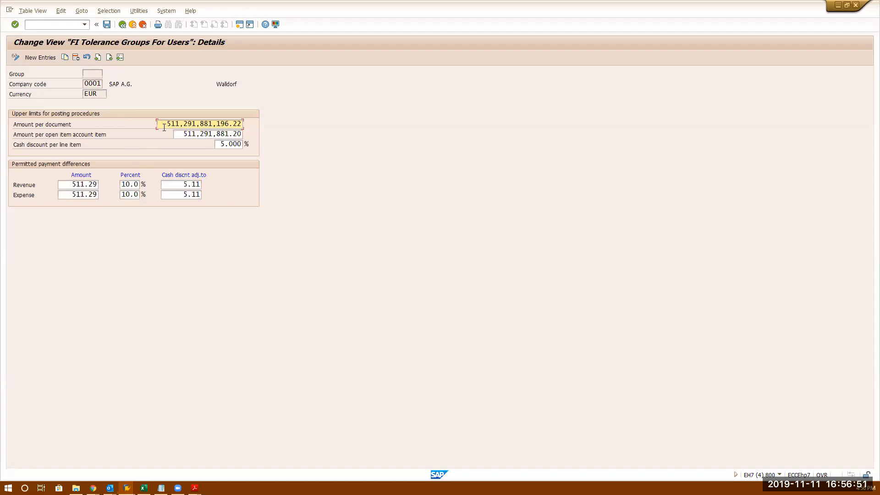
- Examine the upper posting limits and the permitted revenue and expense payment differences in company code 0001's tolerance group
drag(161, 124, 308, 122)
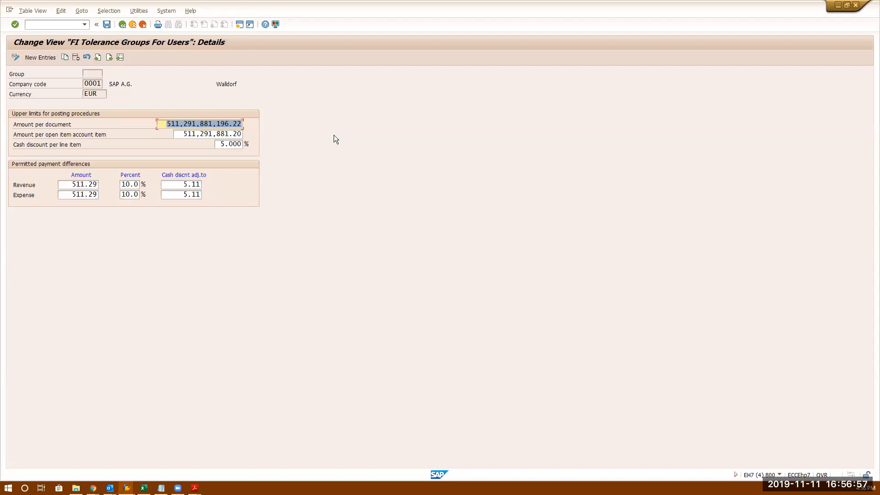
click(178, 131)
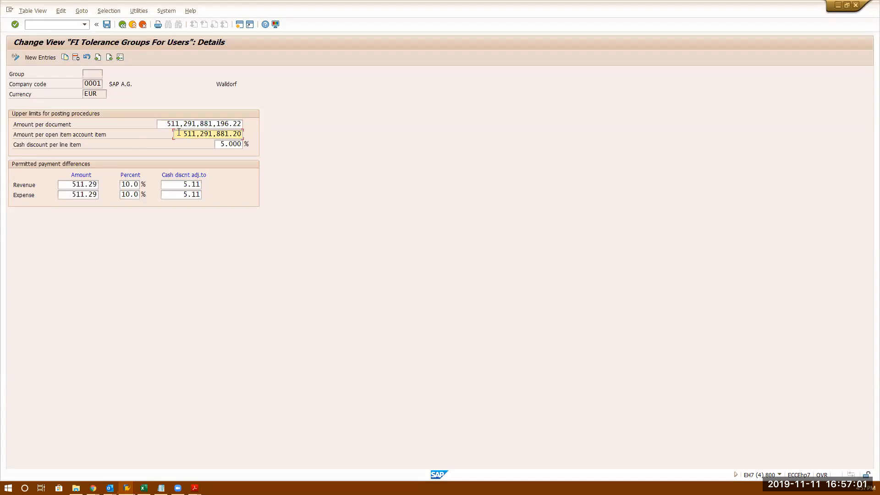
drag(180, 134, 581, 85)
key(Tab)
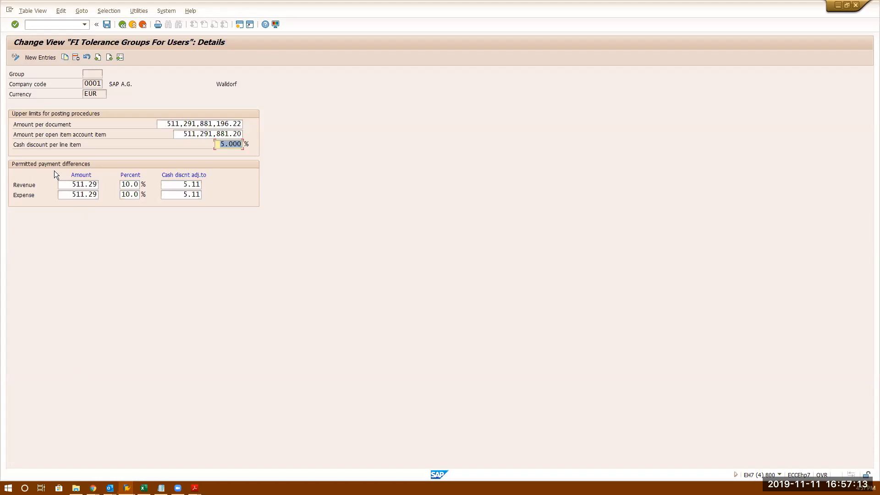
click(68, 187)
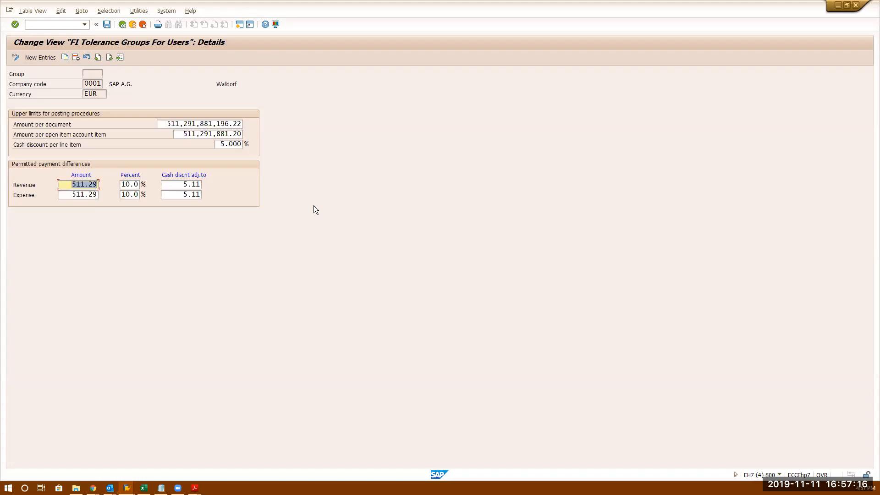
click(74, 195)
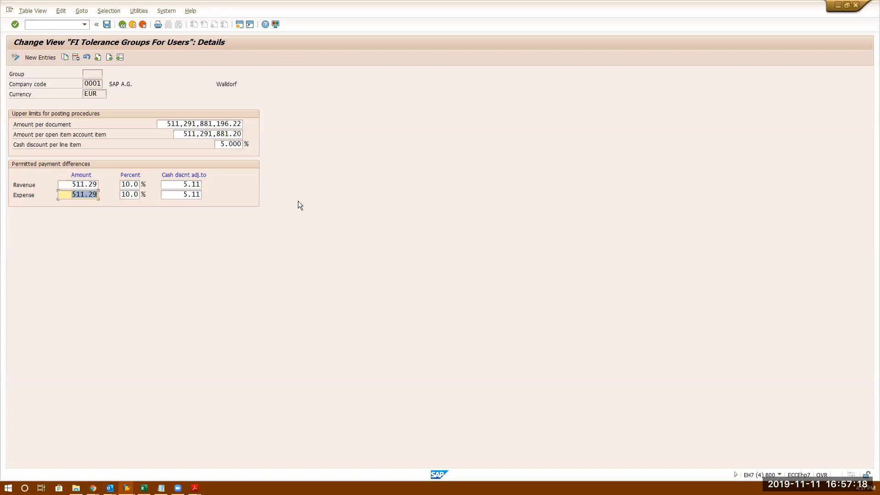
click(178, 184)
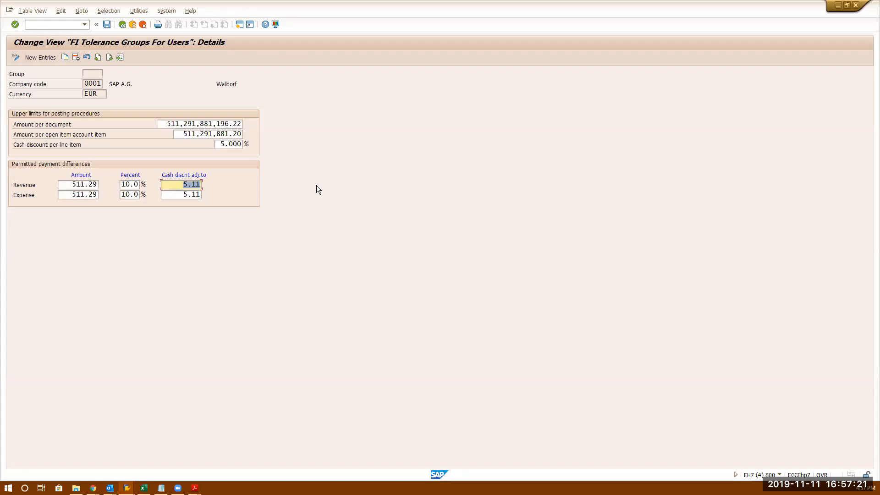
key(Down)
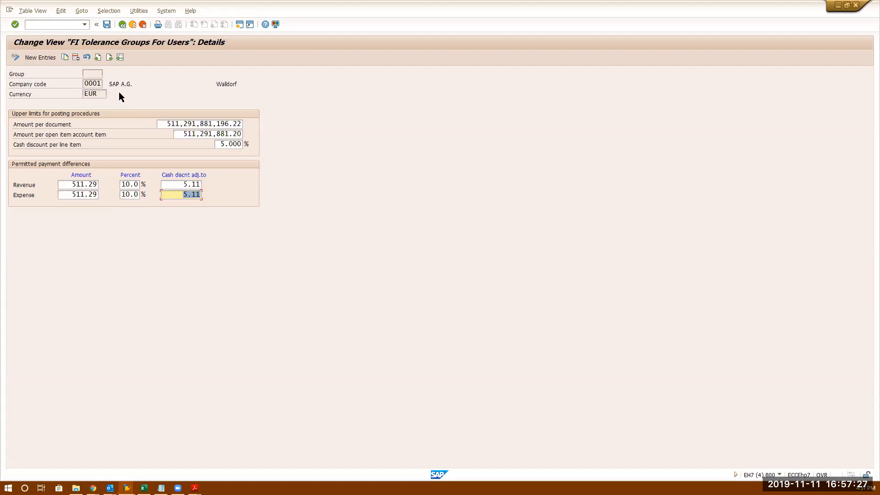
- View the tolerance group details for company code 1000 and return to the IMG structure
click(122, 24)
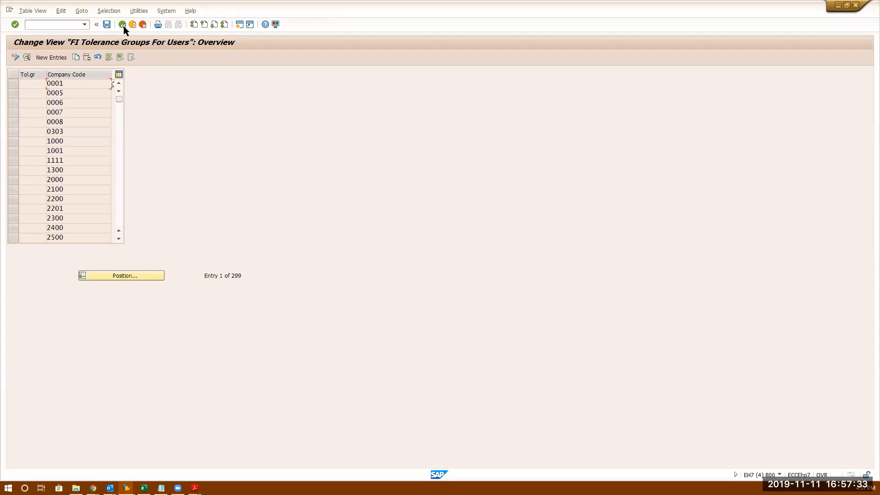
double_click(79, 141)
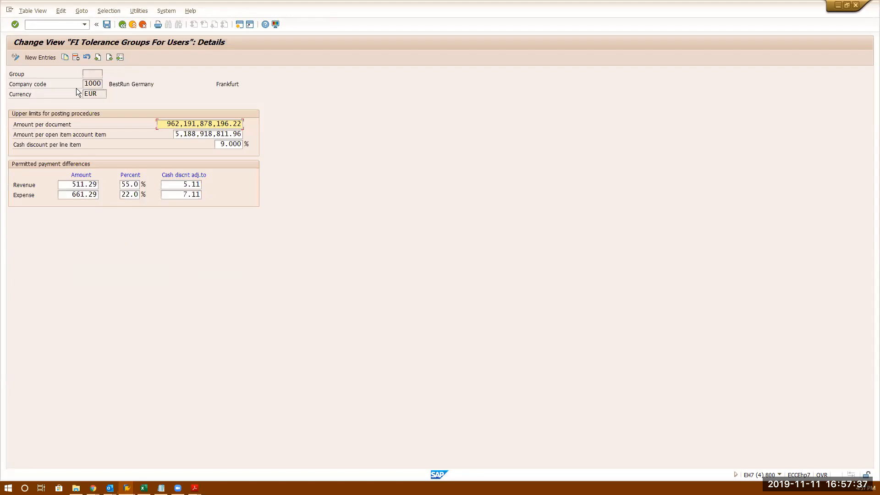
click(123, 25)
click(122, 25)
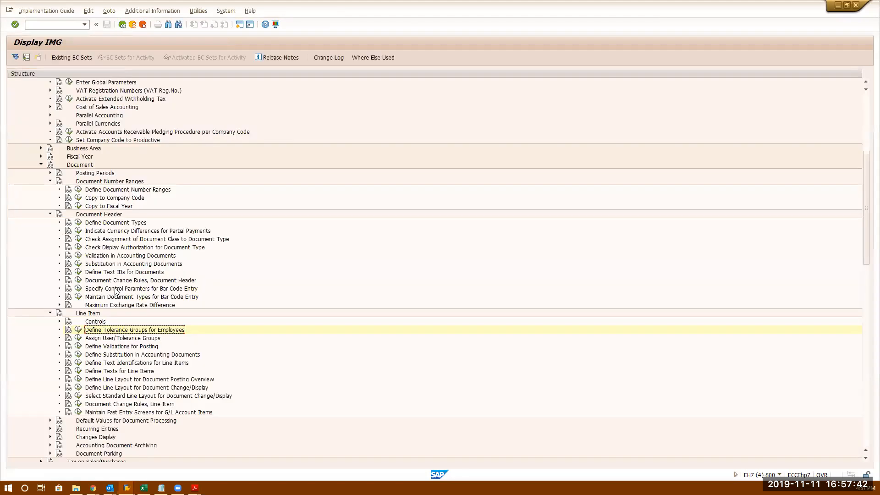
- Execute Assign User/Tolerance Groups, enter tolerance group 1000 for the third listed user, and leave the activity without saving
click(78, 340)
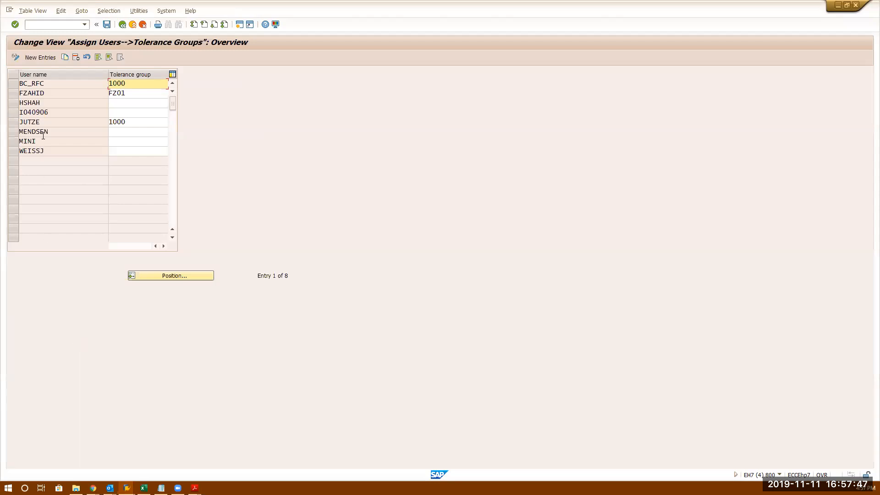
double_click(63, 102)
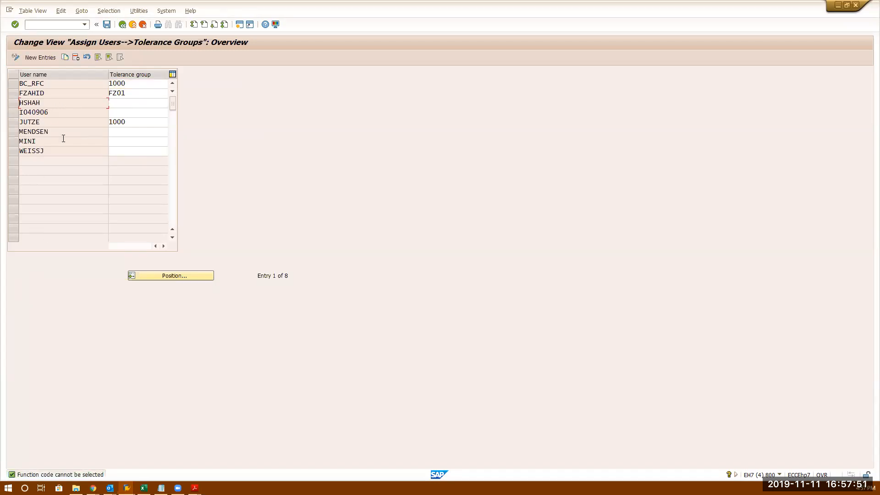
double_click(132, 121)
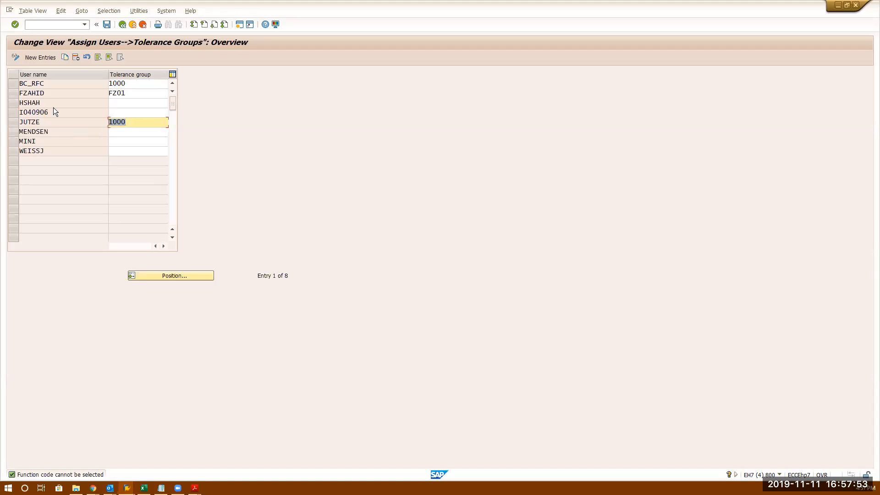
click(122, 102)
text(1000)
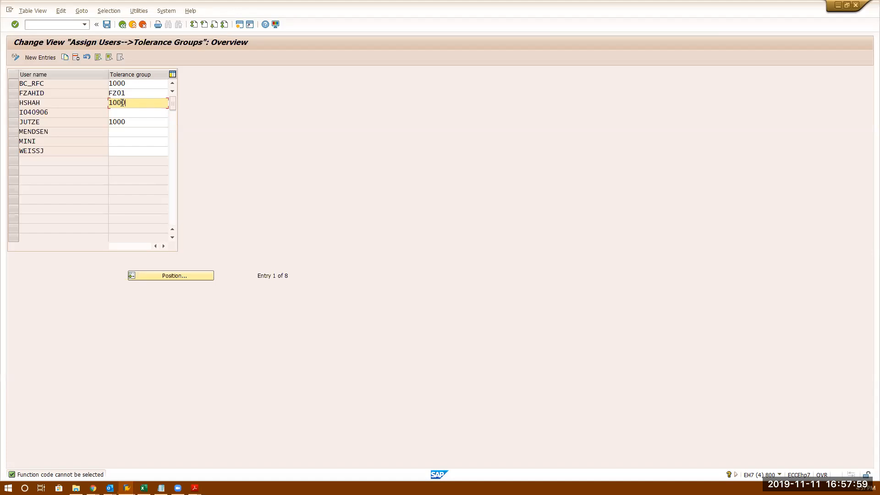
click(122, 24)
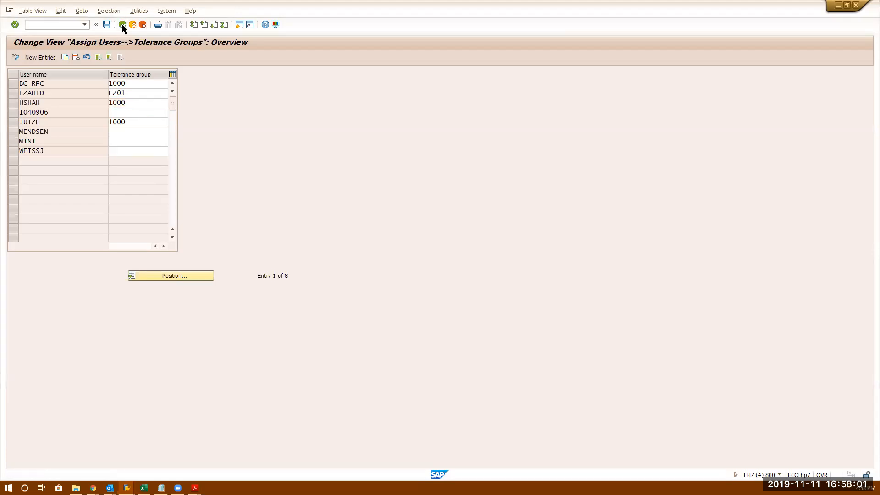
click(203, 169)
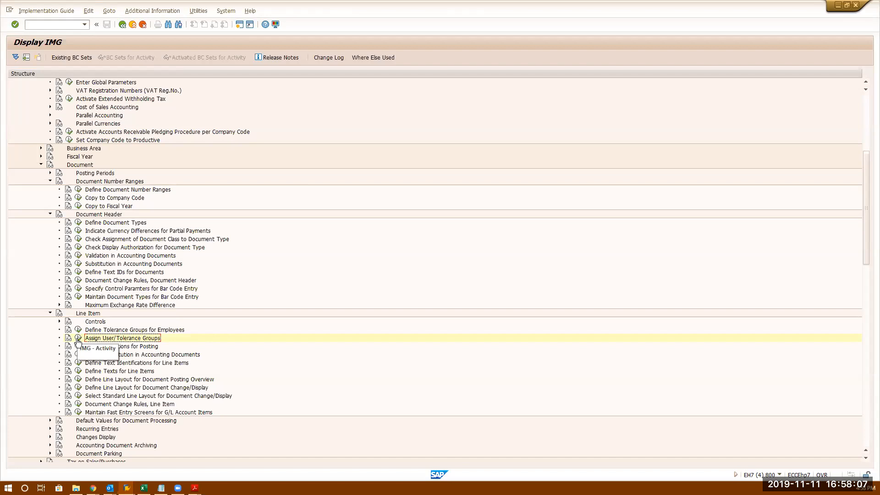
- Reopen Assign User/Tolerance Groups, view the blank new entries table, and return to the overview
click(78, 339)
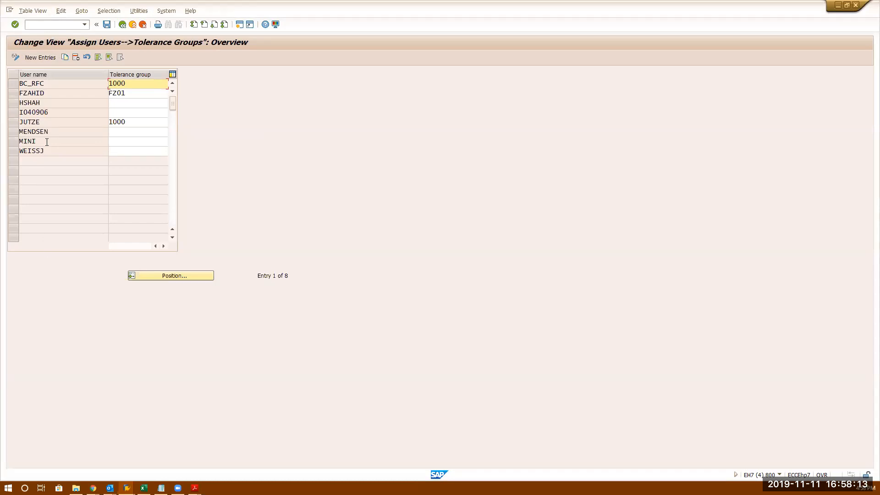
click(48, 58)
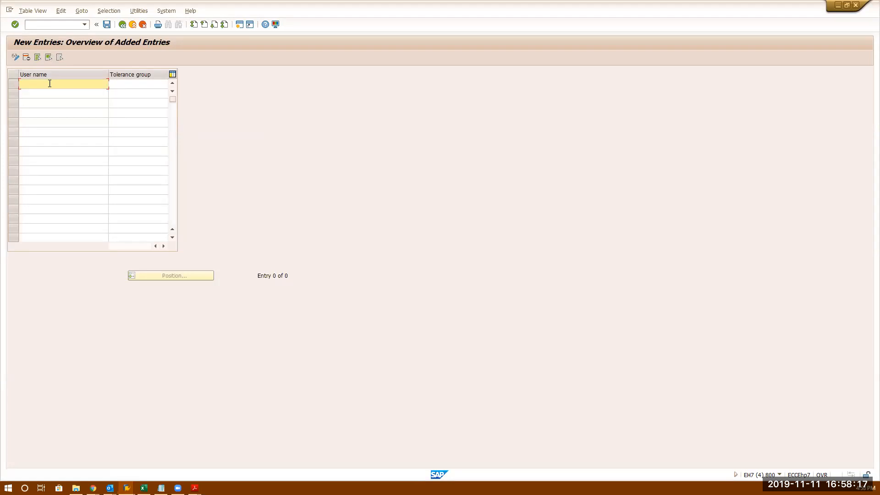
click(123, 24)
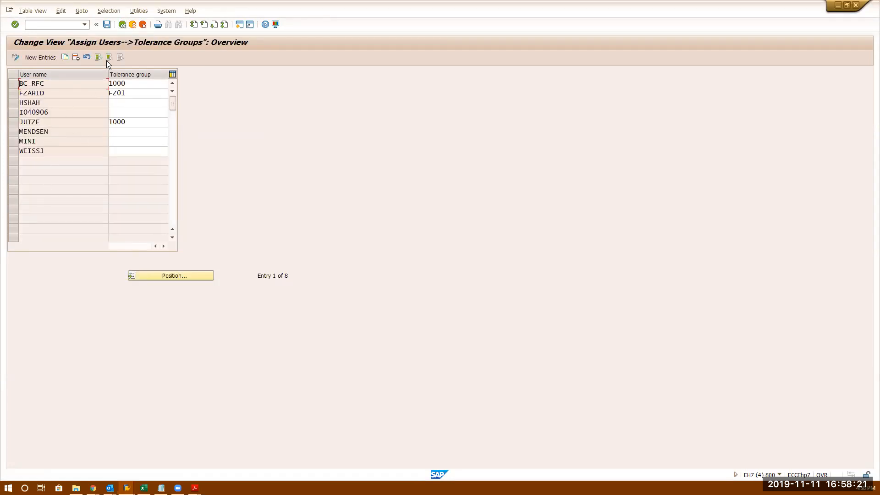
- Review the tolerance group assignments in the user list and return to the IMG structure
click(135, 84)
click(129, 124)
click(128, 132)
click(126, 142)
click(125, 149)
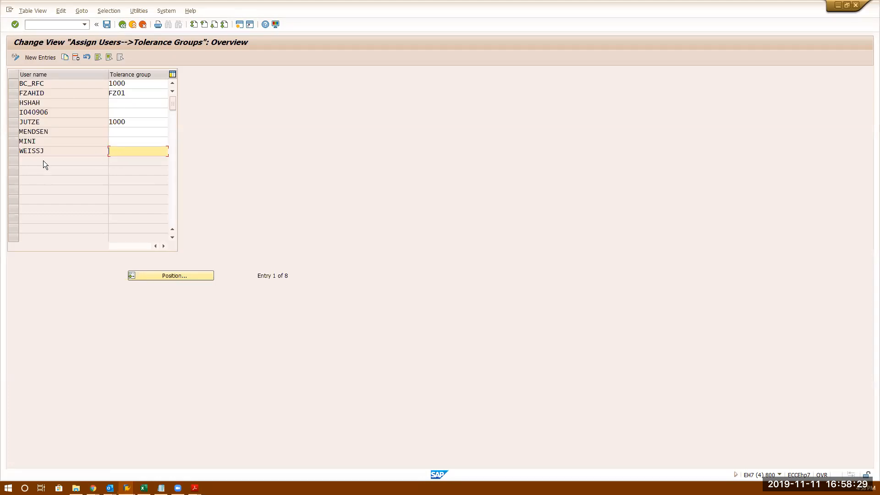
click(49, 142)
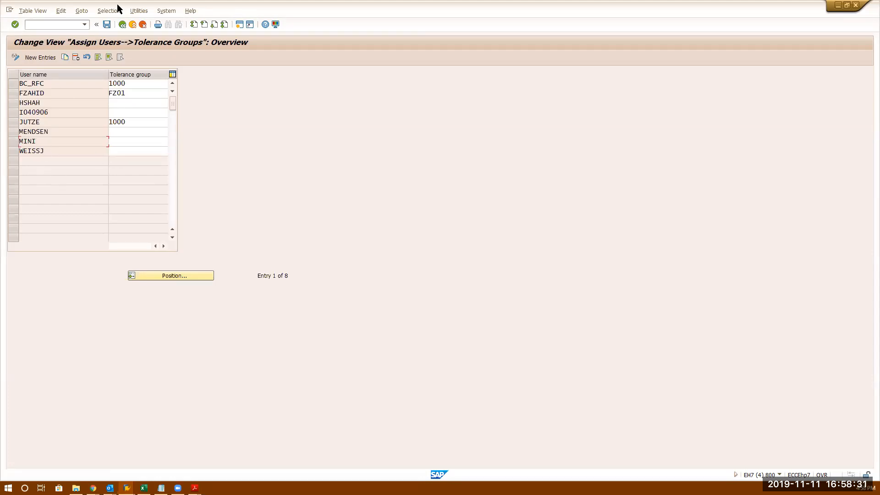
click(120, 24)
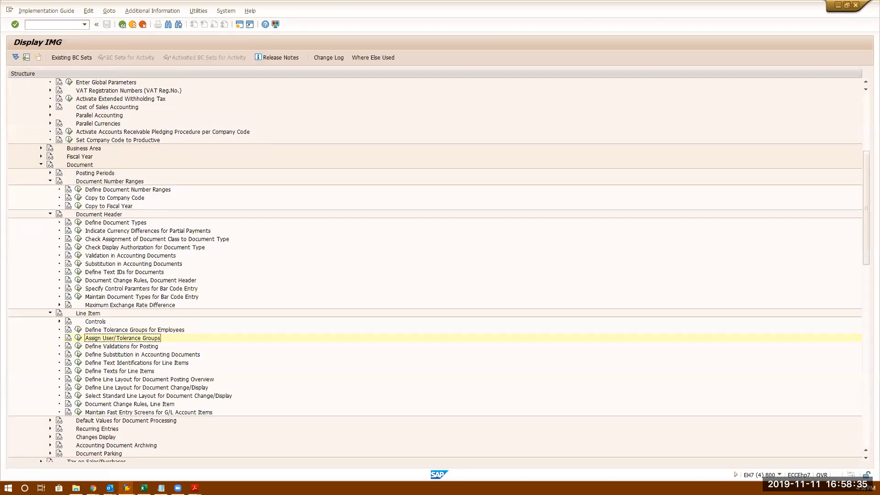
- Switch to the SAP FICO training contents PDF and consult its topic list around Tolerance group and Posting Keys
key(alt+Tab)
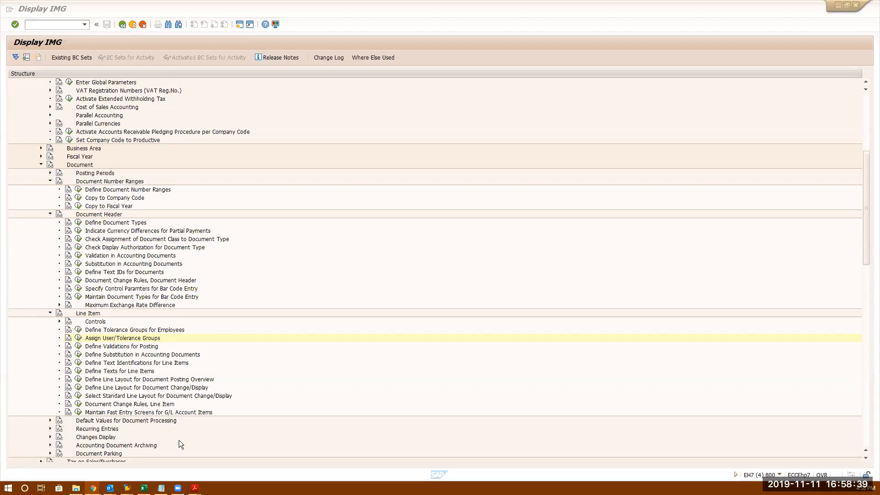
mouse_move(194, 488)
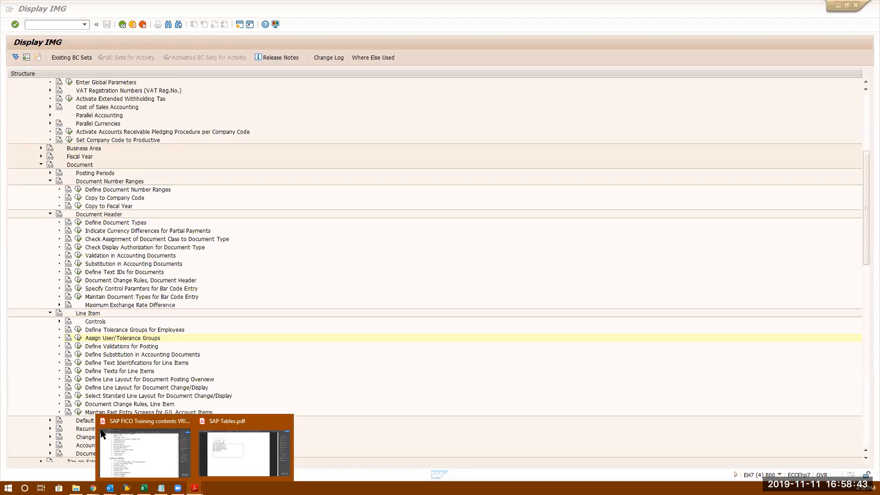
click(122, 441)
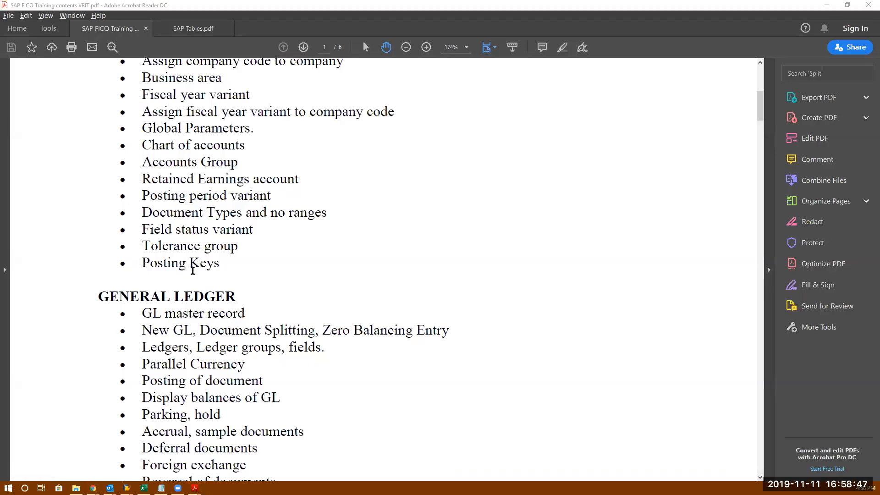
- Switch to the G/L Account Line Item Display and inspect document 11's posting key 40 line item, returning to the list
key(alt+Tab)
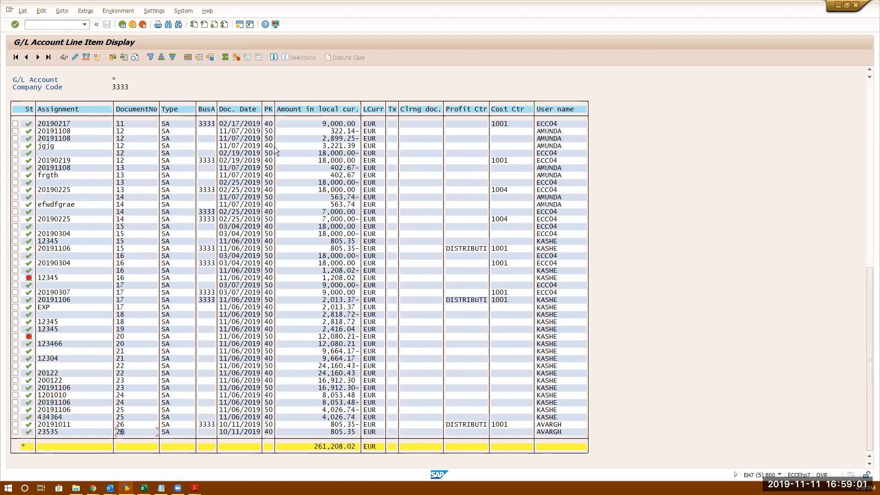
double_click(270, 124)
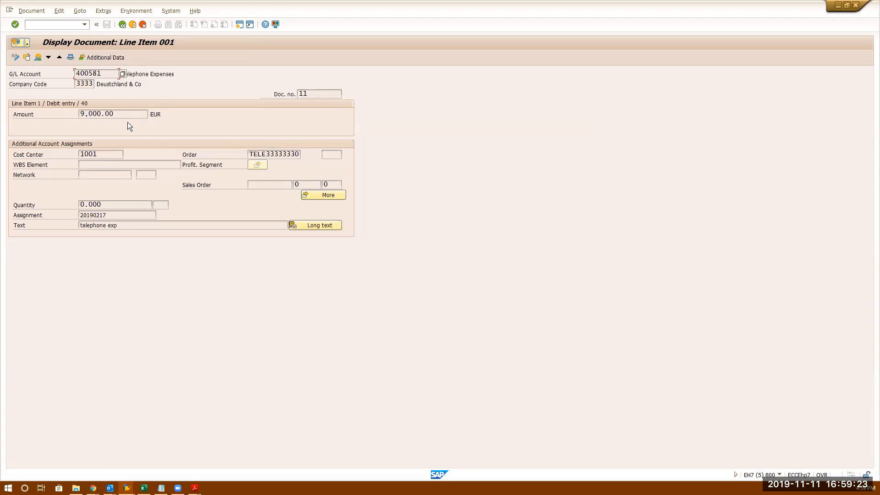
click(122, 25)
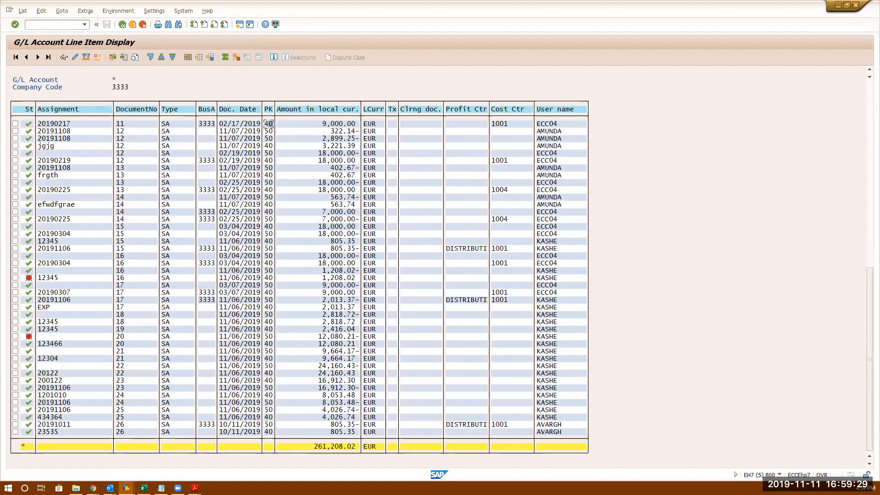
- Switch to the Posting Periods session, return to its IMG structure, and expand the Controls node under Line Item
click(126, 487)
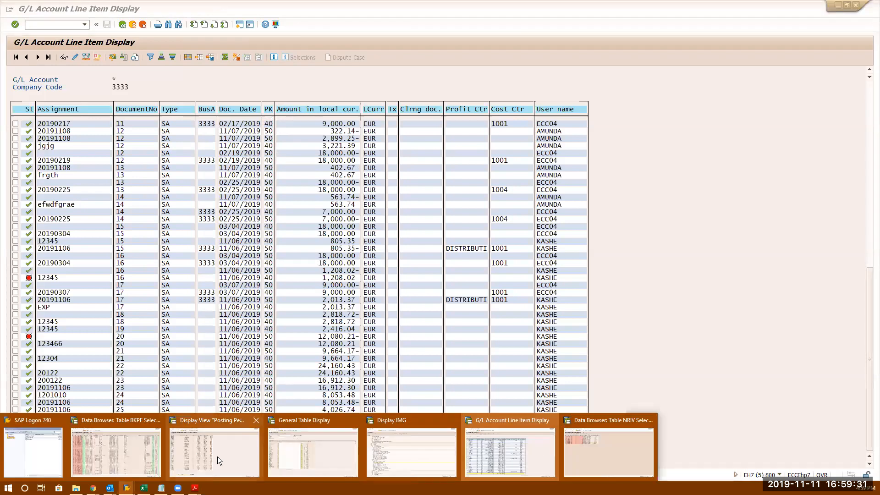
mouse_move(217, 456)
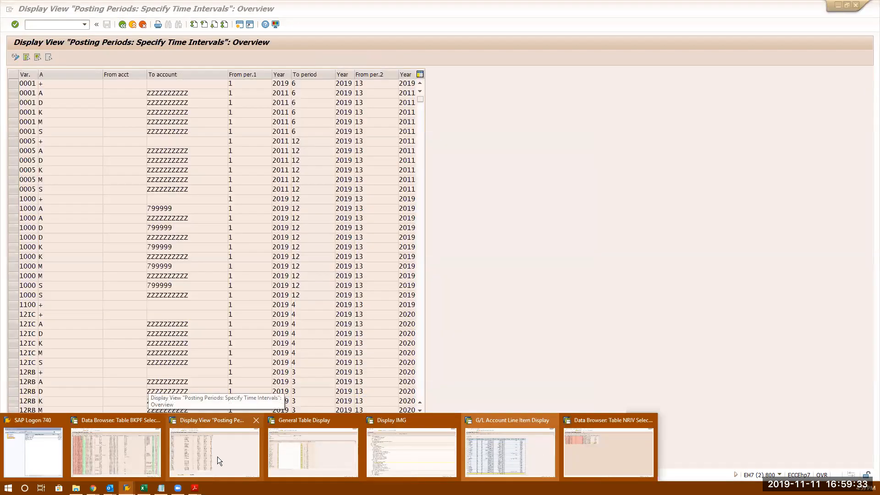
click(217, 455)
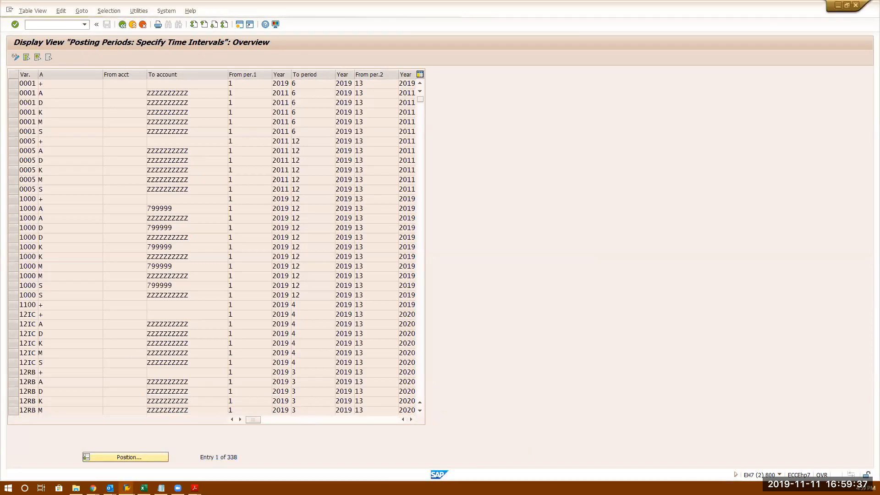
key(F3)
mouse_move(127, 487)
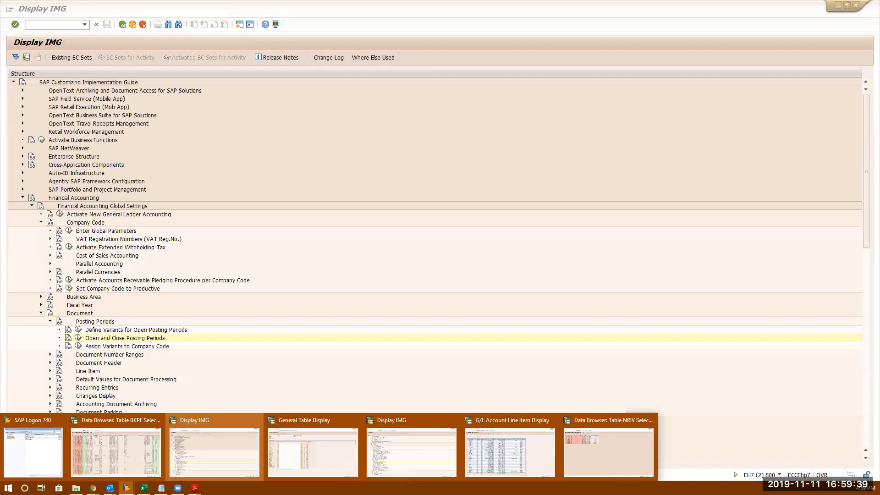
click(201, 453)
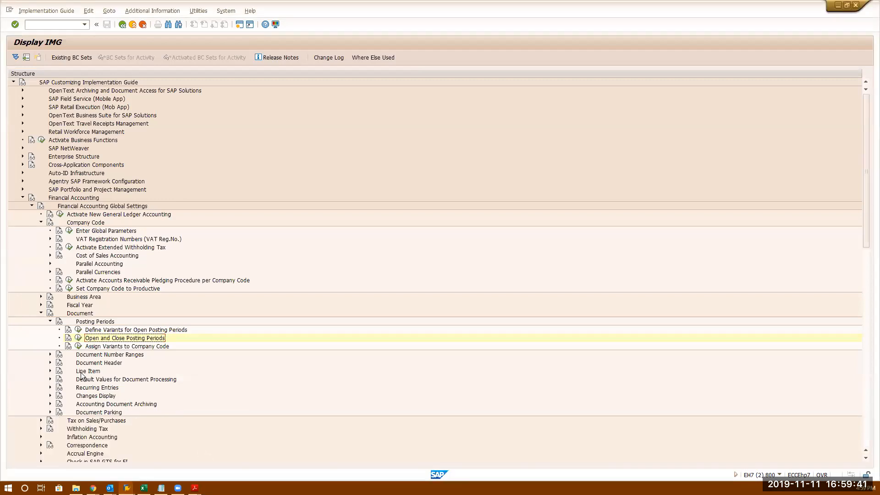
click(51, 371)
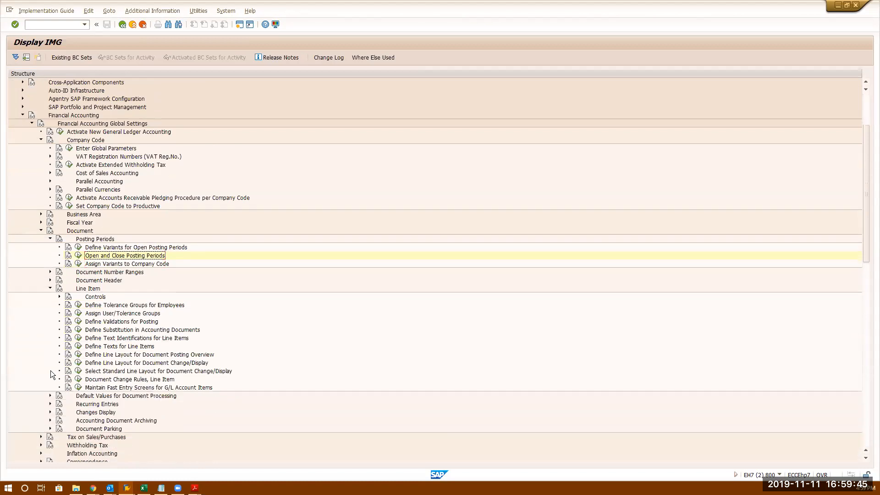
click(58, 296)
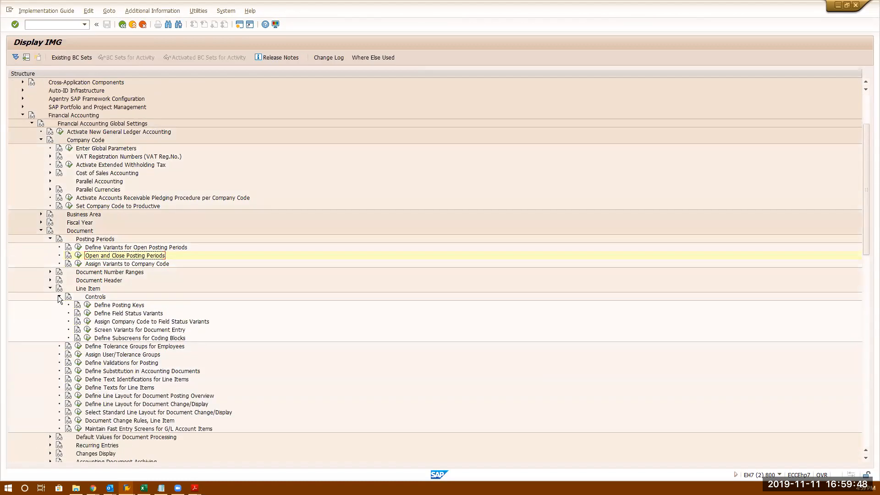
- Open Define Posting Keys and review the posting keys list across customer, vendor, G/L, asset and material account types
click(87, 306)
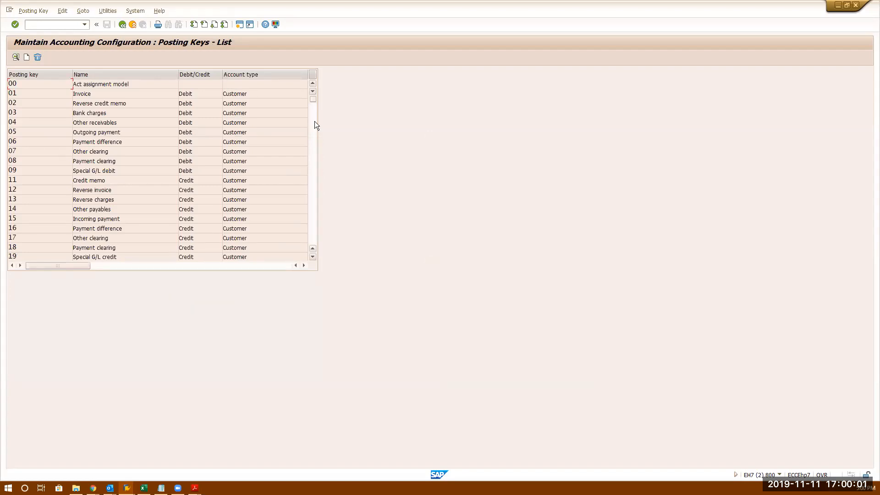
drag(312, 100, 301, 257)
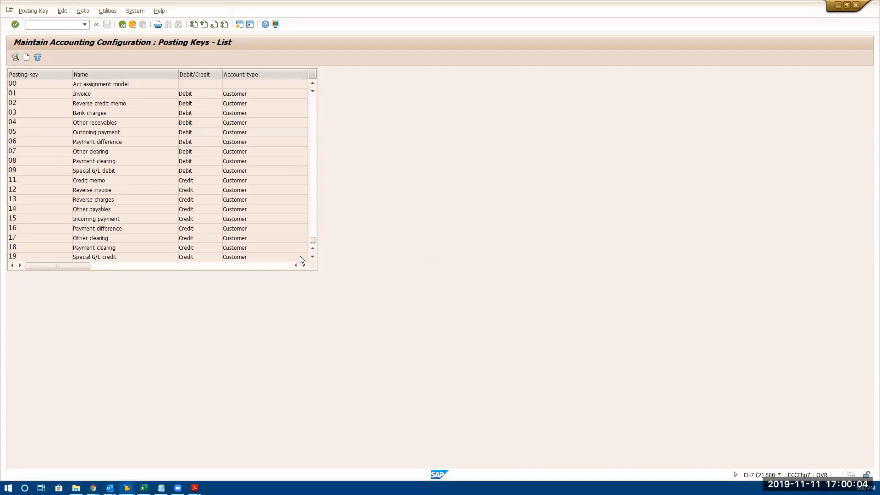
click(314, 136)
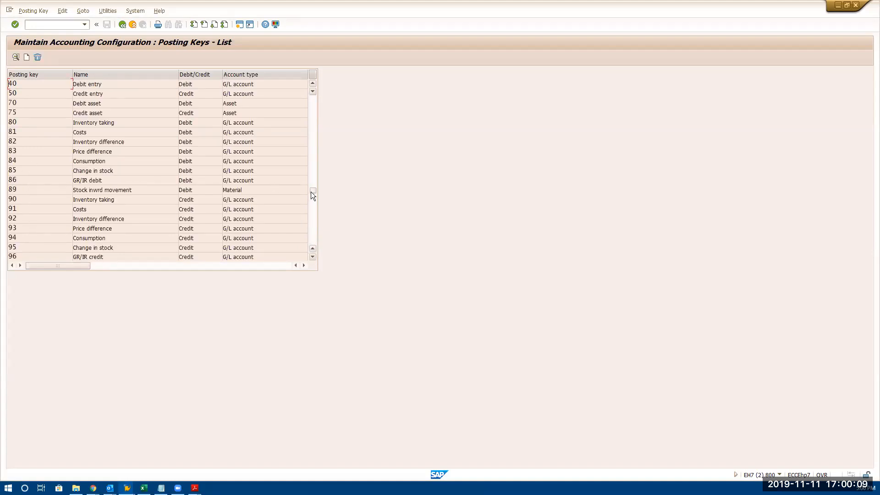
drag(311, 192, 314, 74)
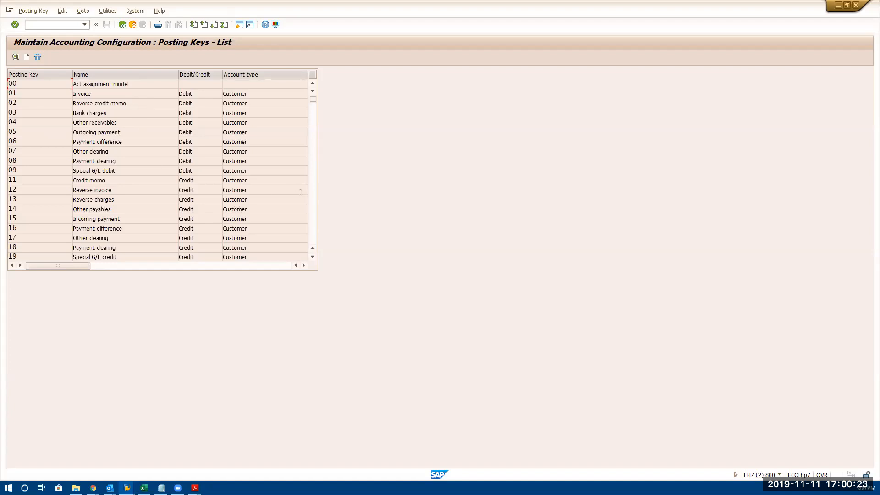
click(313, 209)
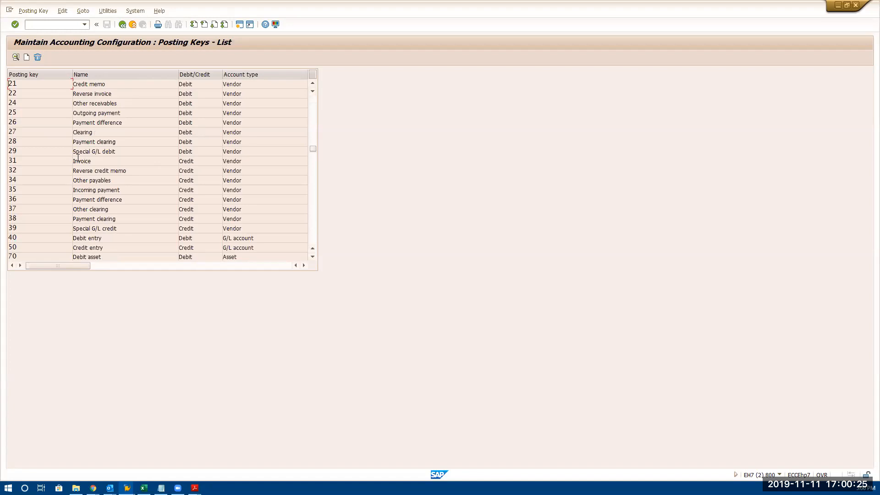
- Inspect the detail screens of posting keys 40 (Debit entry) and 31 (Invoice), returning to the posting keys list after each
double_click(126, 236)
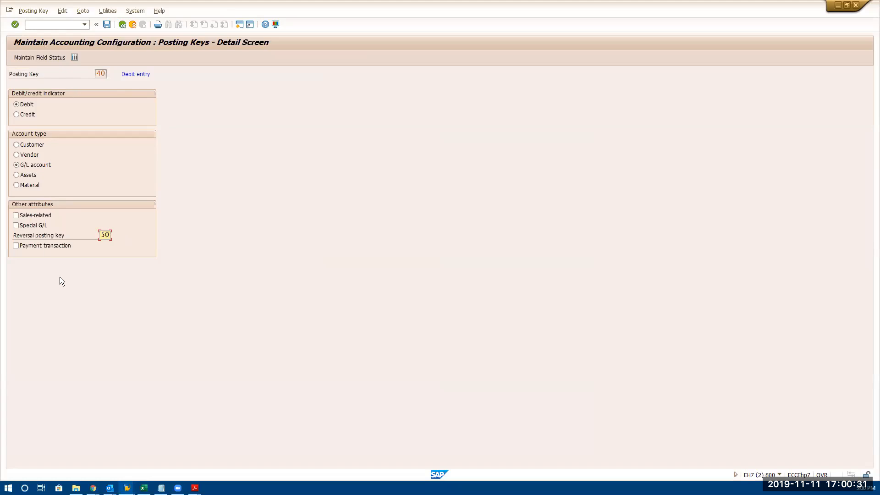
key(alt+Tab)
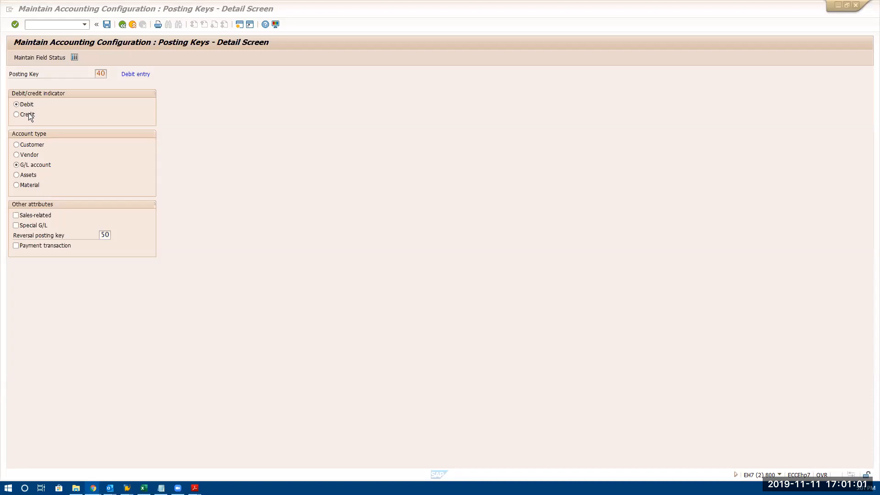
click(99, 73)
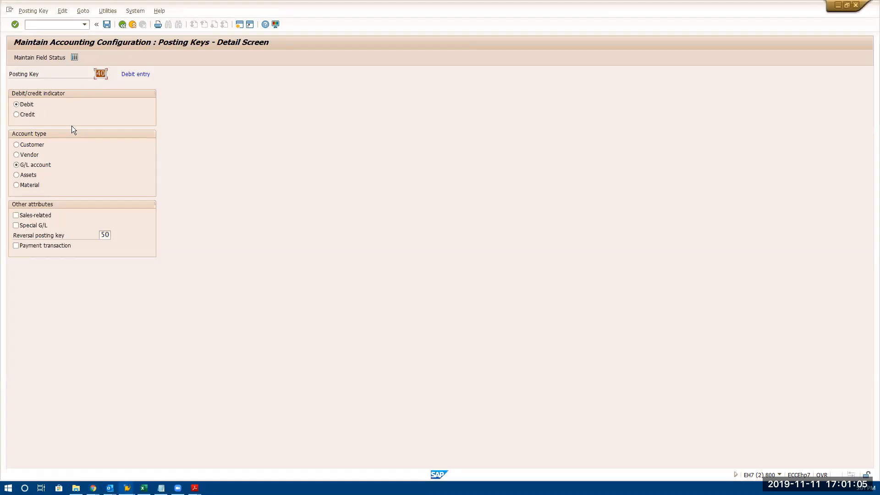
click(43, 164)
click(125, 25)
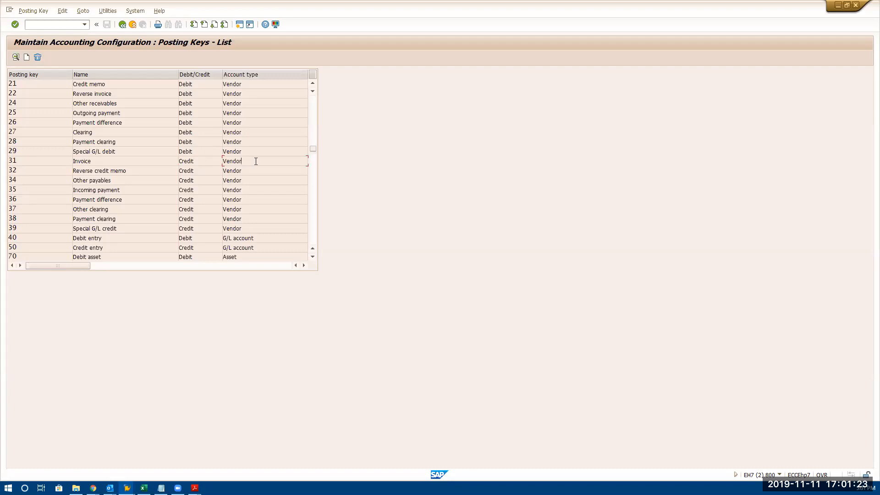
double_click(114, 158)
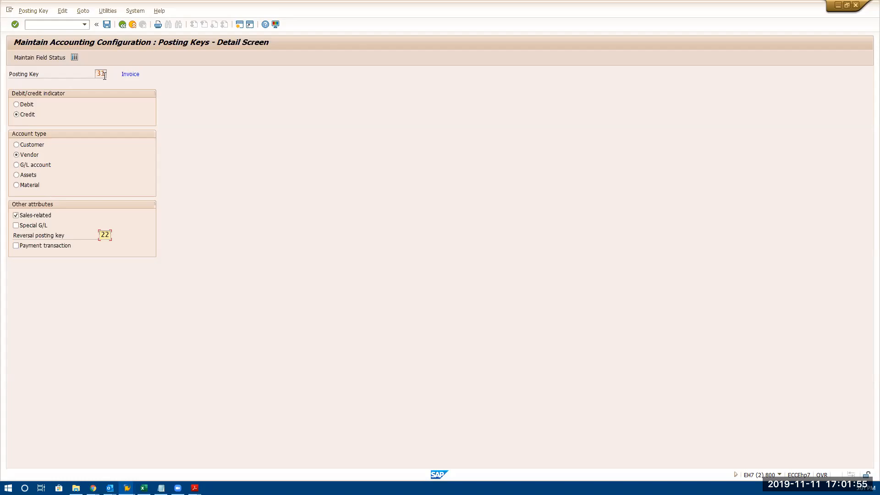
click(125, 27)
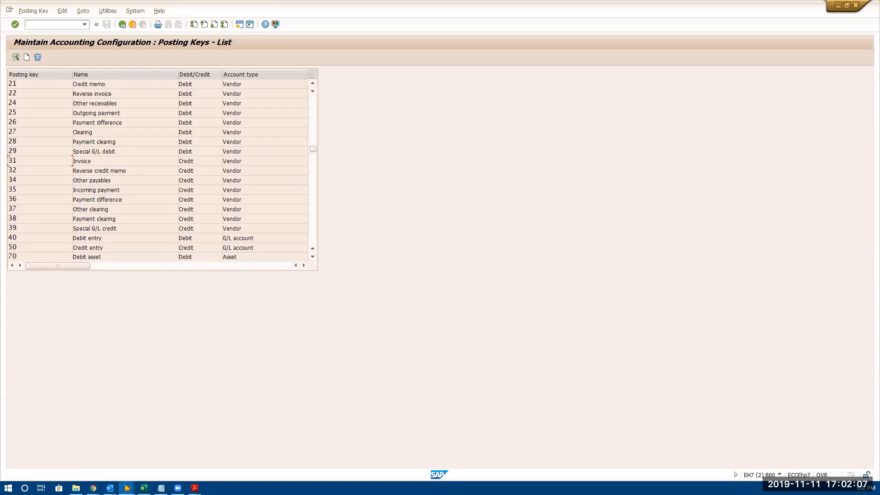
- Switch to the G/L Account Line Item Display session and start transaction FB01 there
click(127, 488)
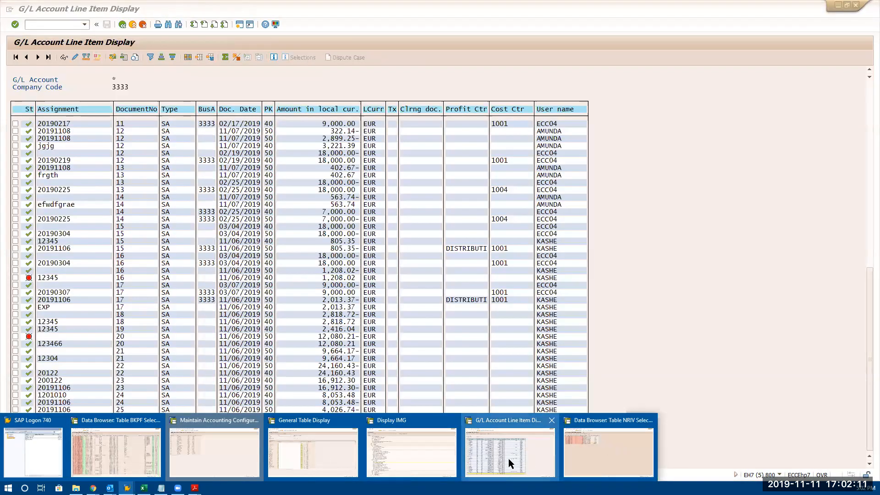
click(509, 460)
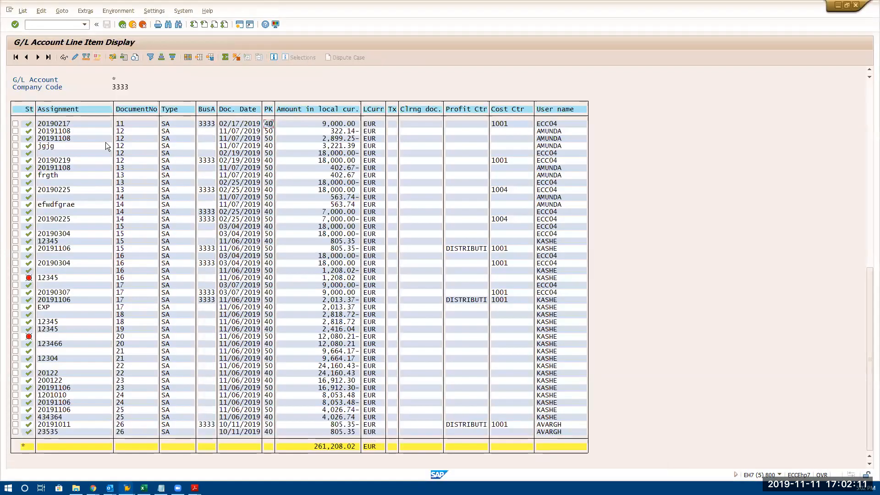
click(60, 26)
text(/nfb01)
key(Return)
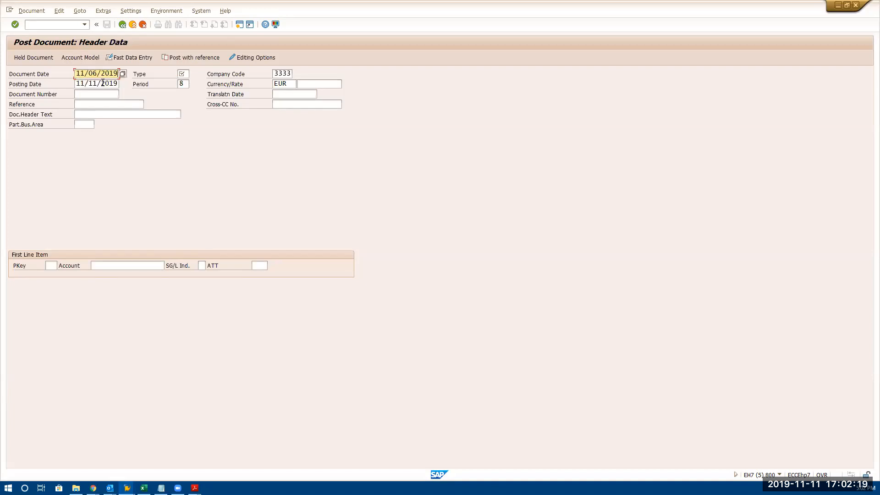
- Set the document type to SA and choose posting key 40 for the first line item from the list of possible entries
click(51, 265)
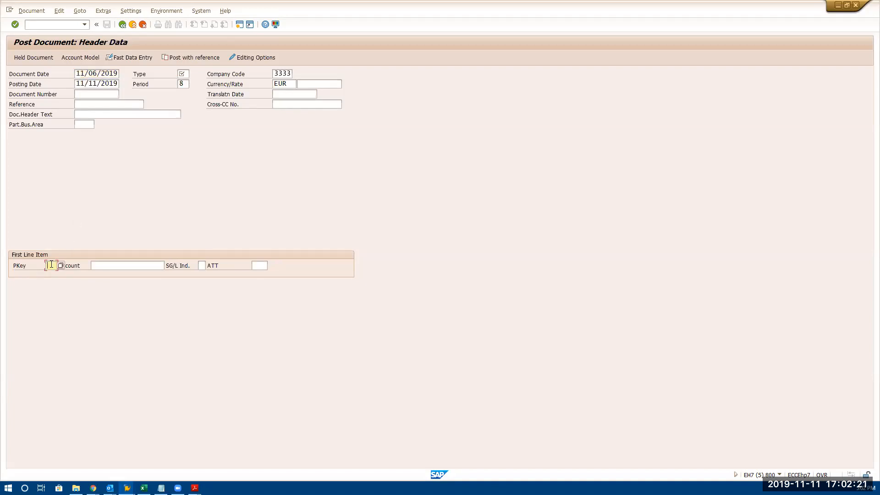
click(182, 74)
text(Sa)
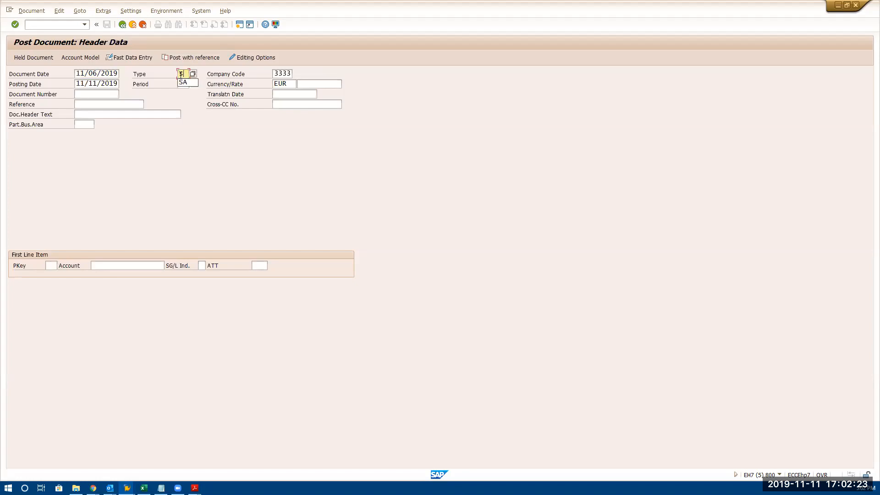
click(54, 266)
click(108, 266)
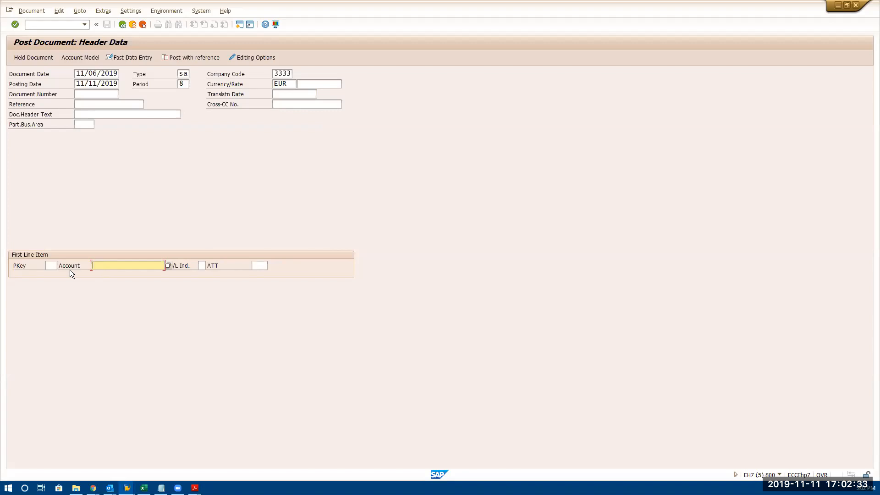
click(55, 266)
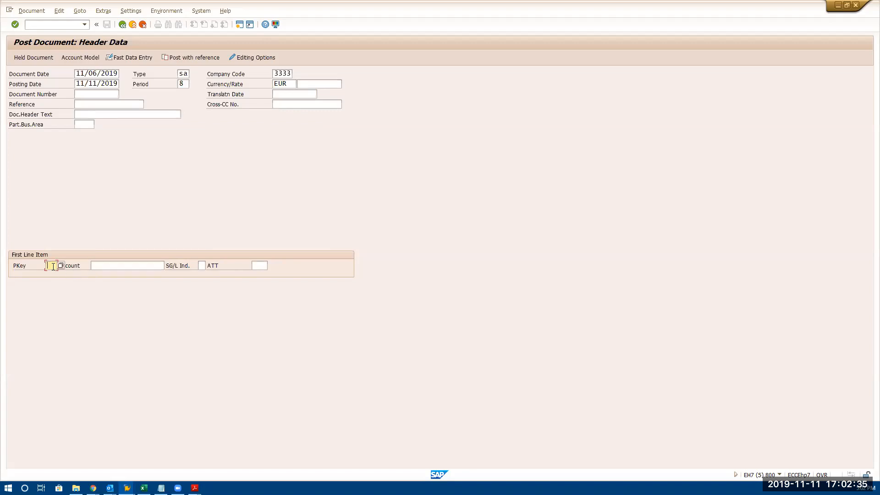
click(61, 265)
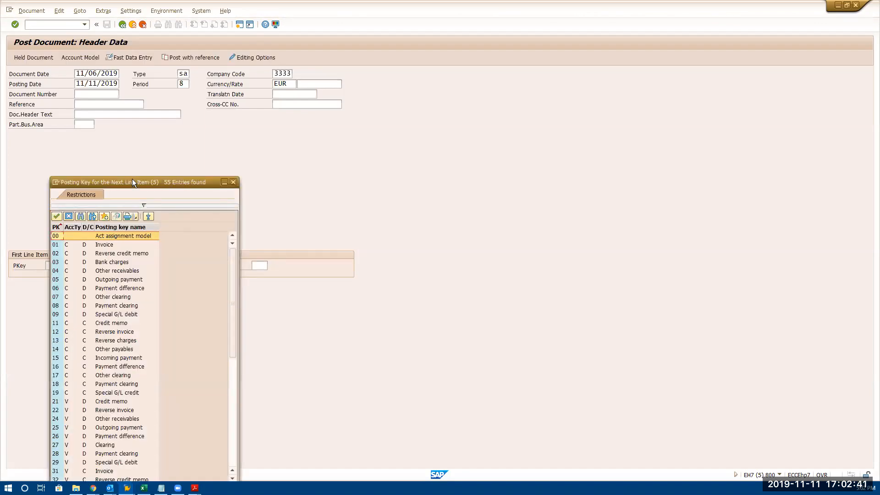
scroll(205, 250, down, 9)
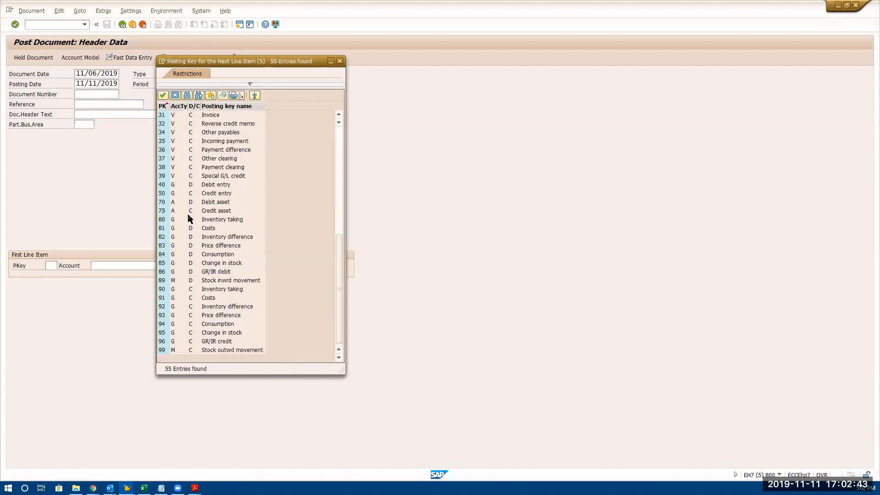
double_click(181, 184)
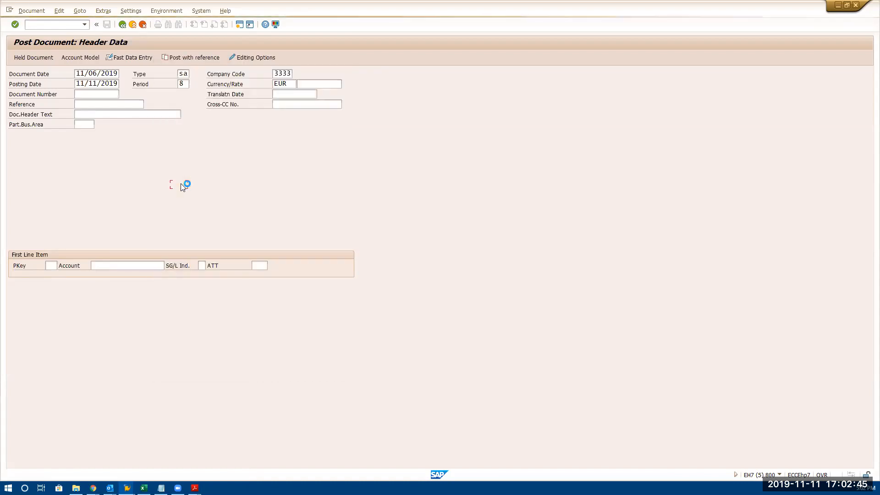
- Look up the possible G/L accounts search for posting key 40, then close it without choosing an account
click(128, 266)
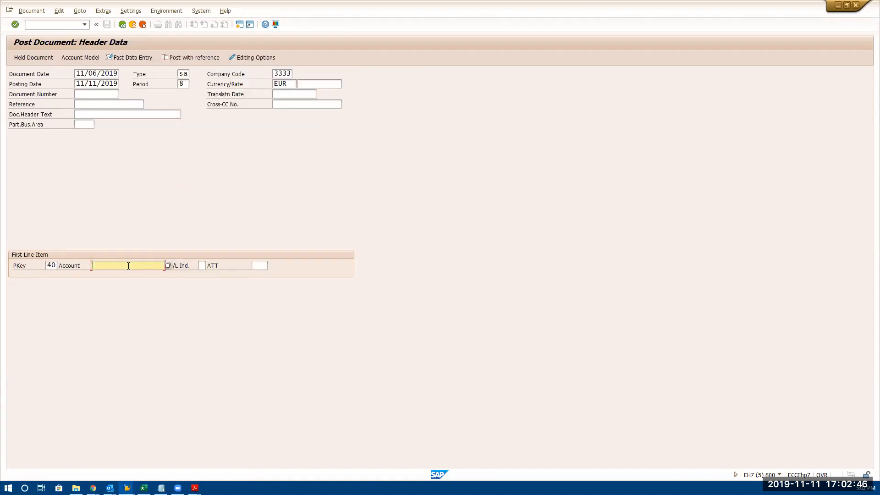
click(167, 265)
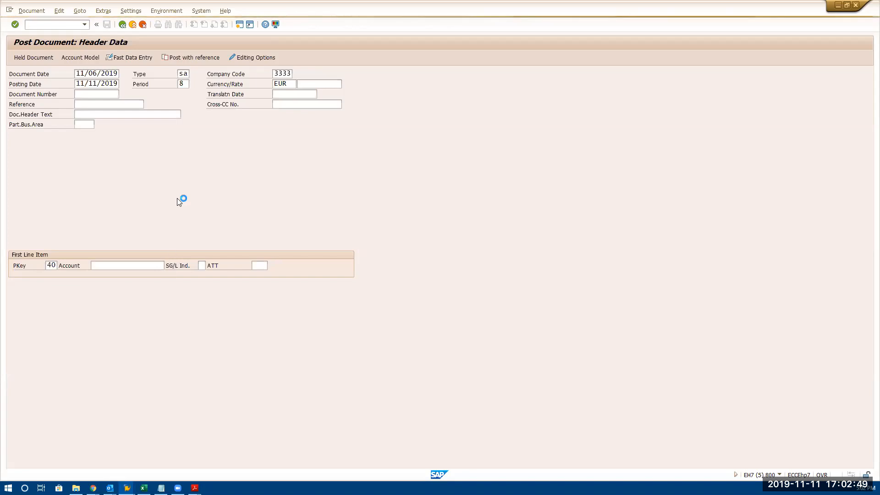
key(Return)
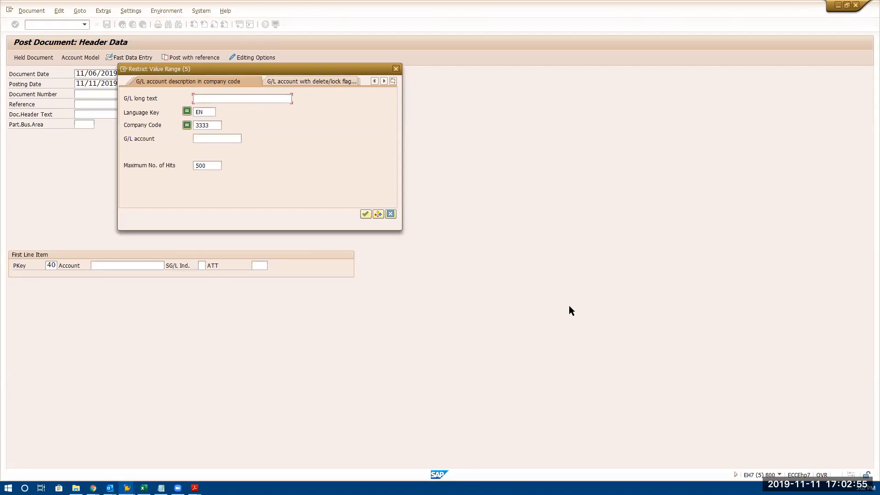
click(203, 138)
click(396, 69)
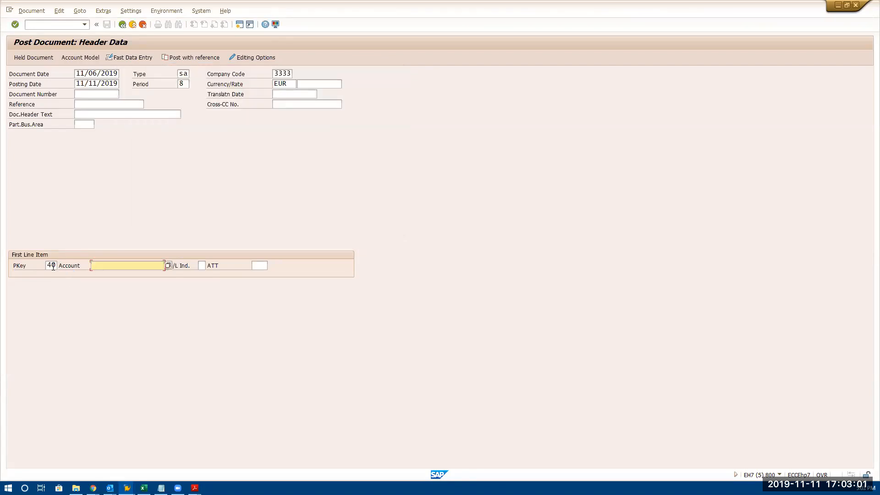
- Set the first line item's posting key to 31, view the vendor account search, and close it without choosing a vendor
click(49, 266)
drag(48, 266, 72, 267)
text(3)
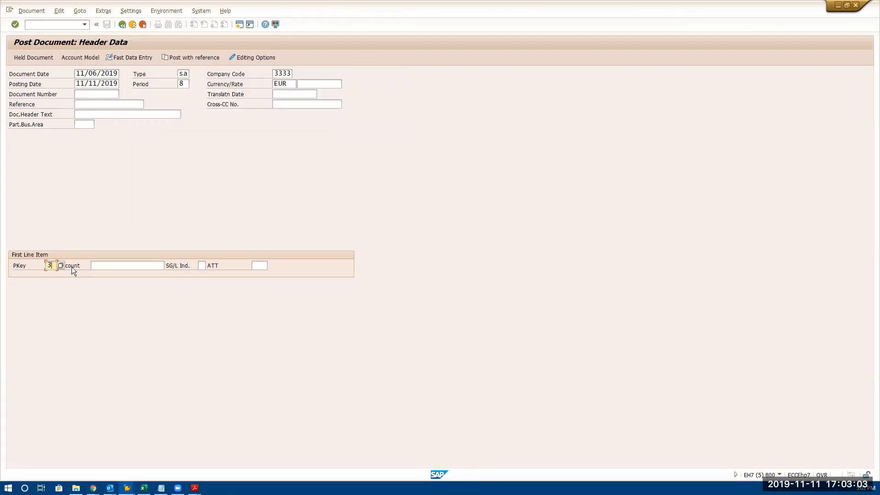
text(1)
click(105, 267)
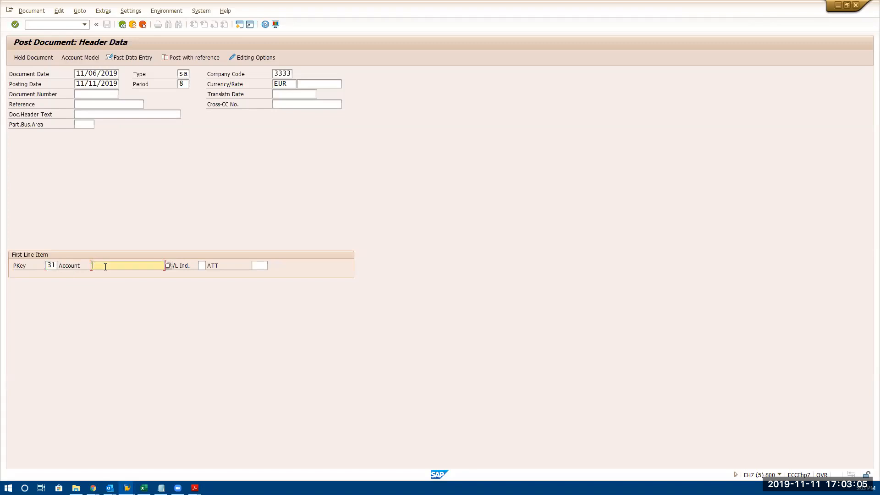
click(167, 265)
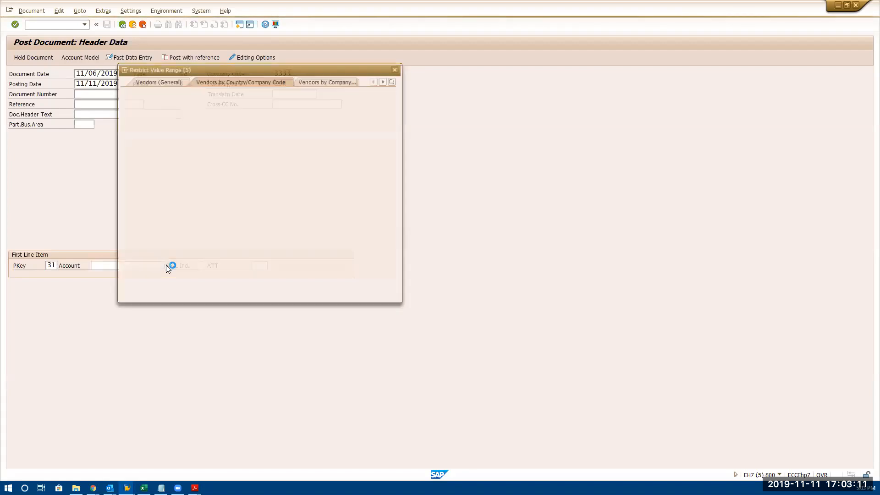
key(Return)
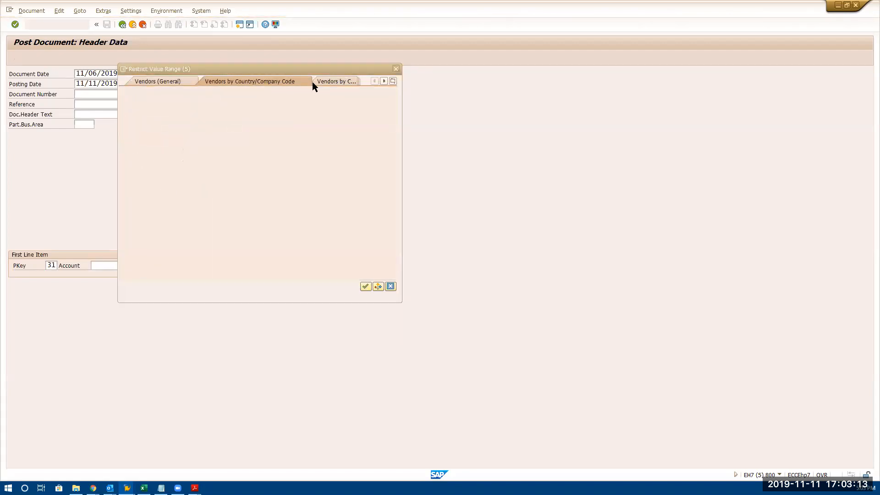
click(396, 68)
- Consult the entries for posting keys 50 and 70 in the posting keys list and set the first line item's posting key to 70
key(alt+Tab)
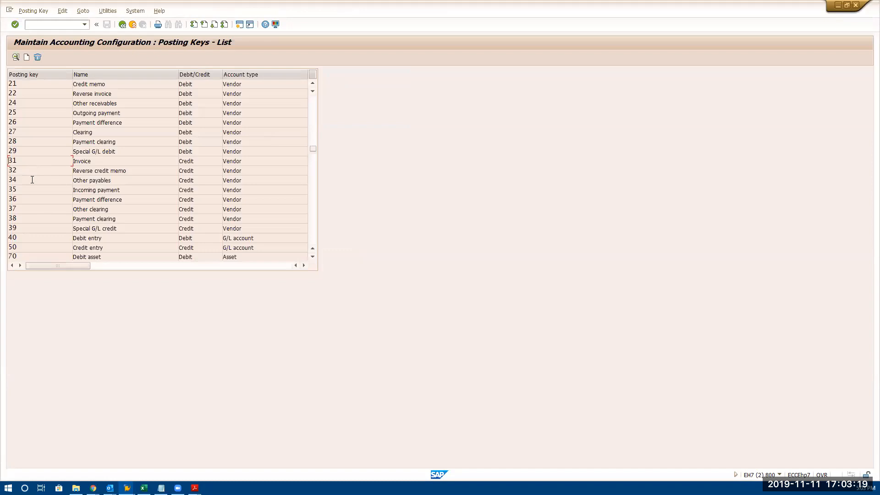
click(40, 248)
click(39, 256)
key(alt+Tab)
double_click(51, 265)
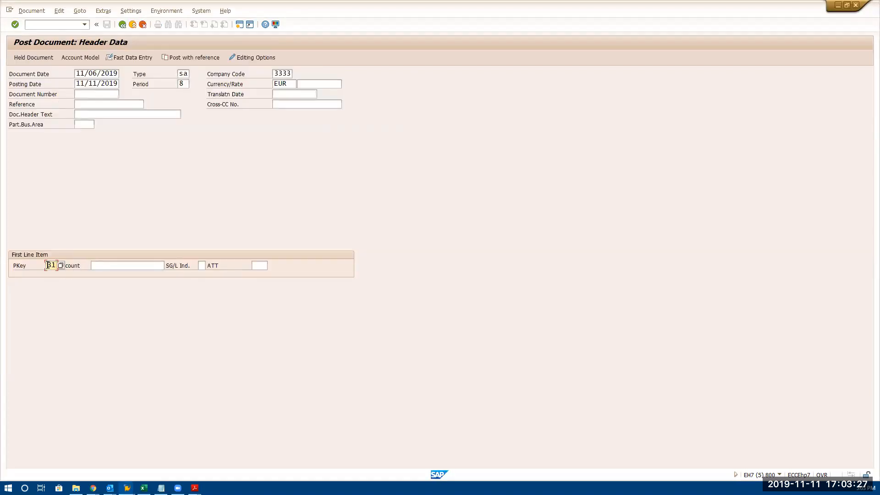
text(70)
click(105, 267)
- Check the debit asset entry in the posting keys list, view the asset account search for posting key 70, and close it
key(alt+Tab)
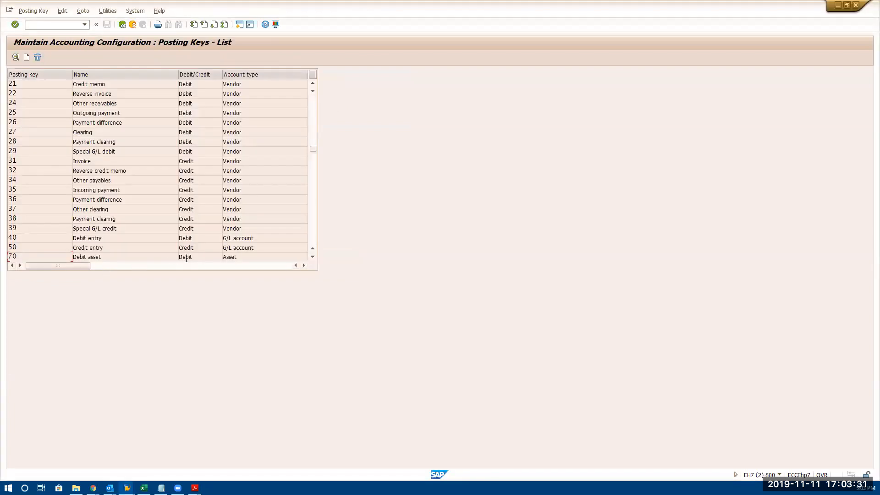
key(alt+Tab)
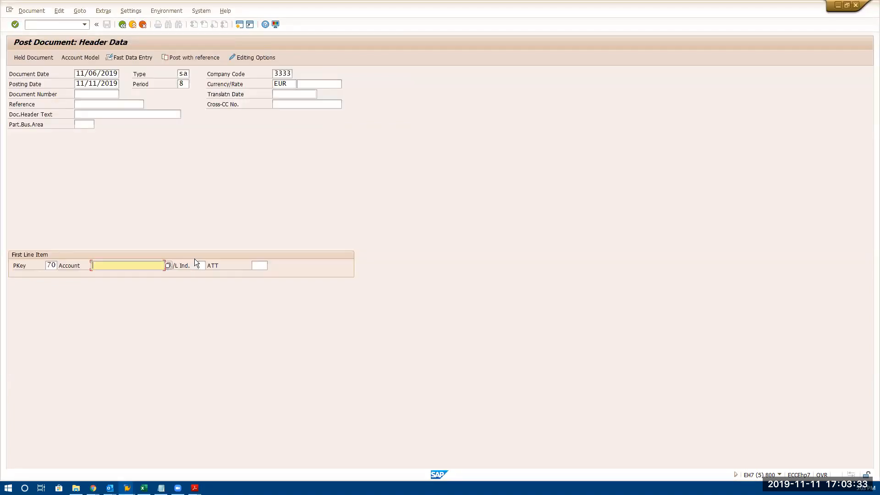
click(168, 265)
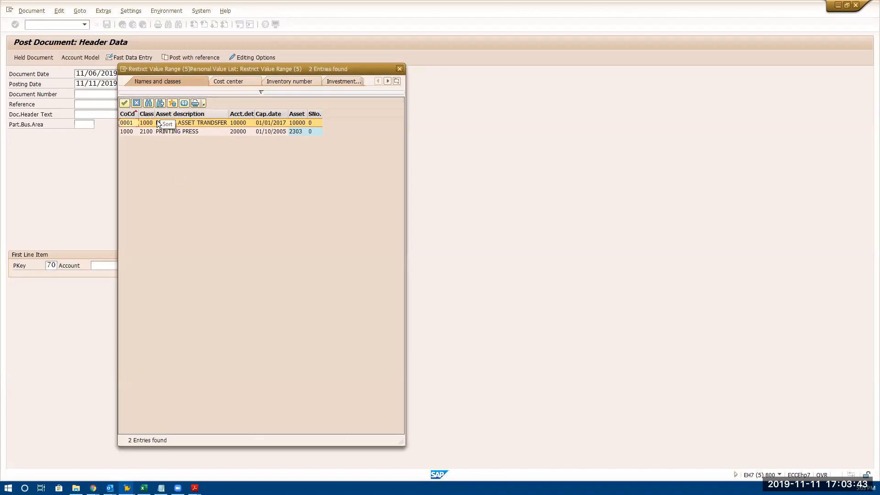
click(400, 69)
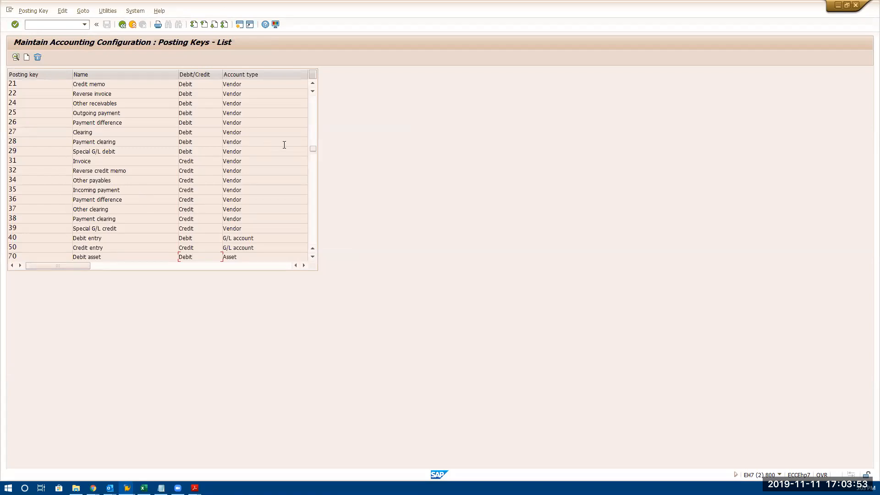
- Review the customer and vendor entries in the posting keys list, including the Invoice keys, and return to the IMG structure
drag(311, 150, 319, 82)
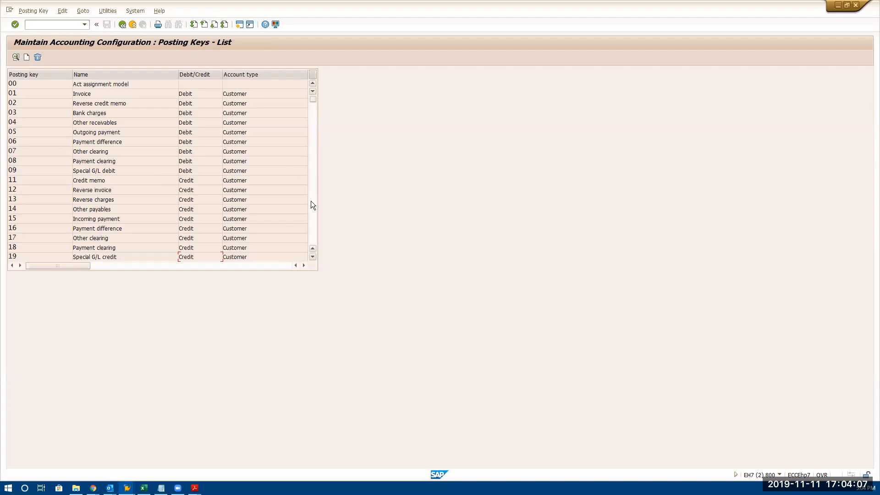
click(133, 134)
click(52, 134)
click(266, 133)
click(147, 217)
click(313, 225)
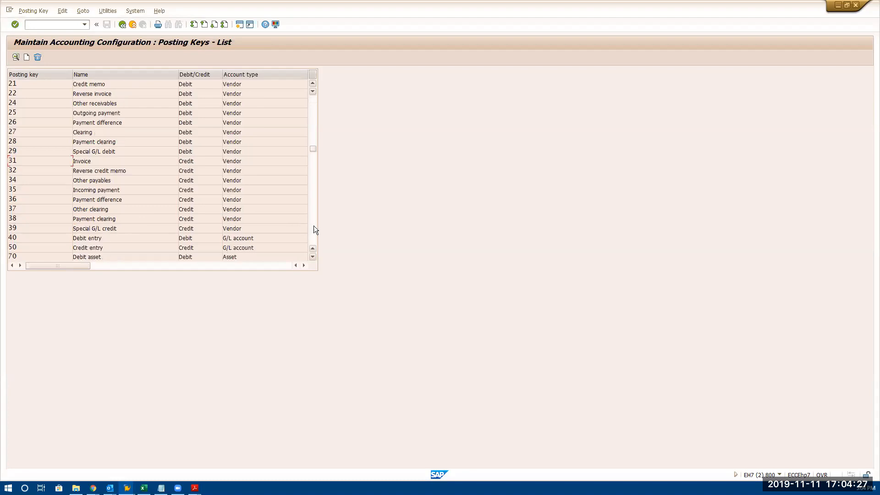
click(158, 111)
click(213, 110)
click(122, 24)
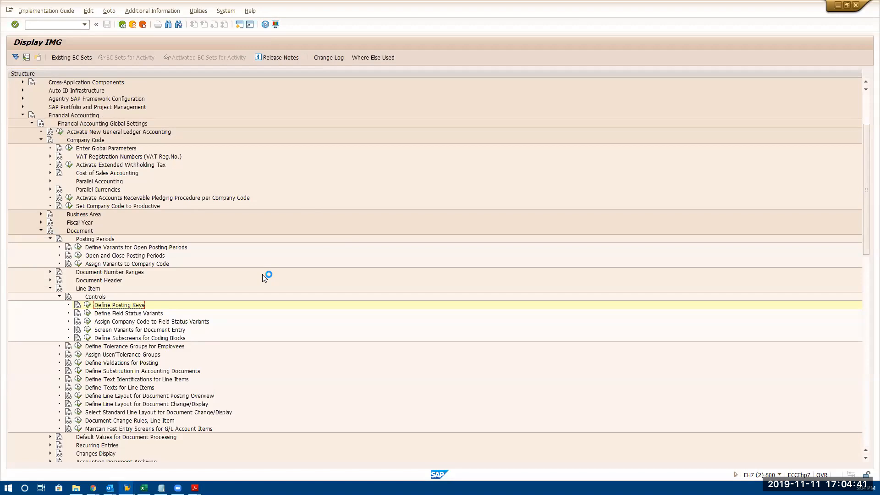
- Switch to the SAP FICO Training contents PDF, check the topics around Posting Keys and General Ledger, and return to the SAP document posting screen
mouse_move(194, 487)
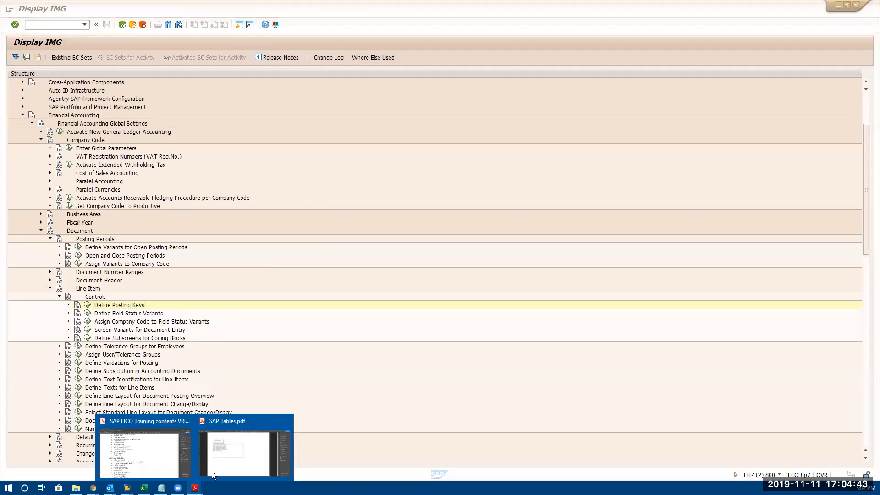
click(137, 442)
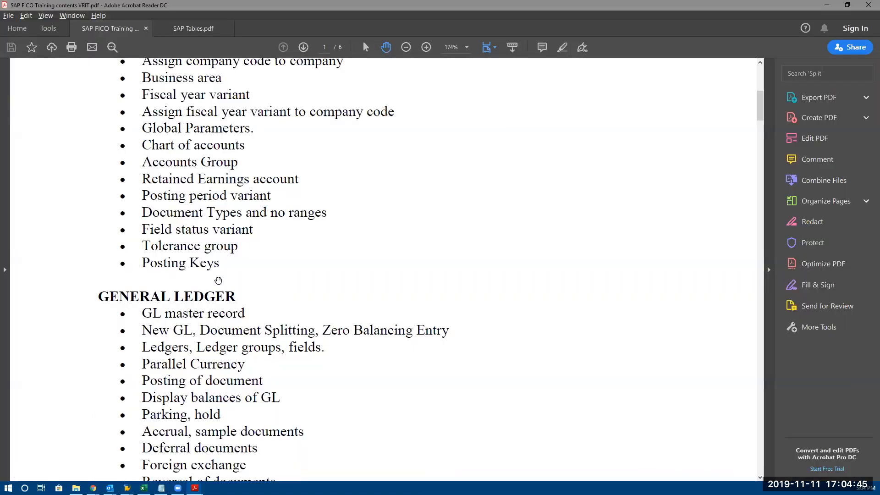
scroll(219, 280, down, 3)
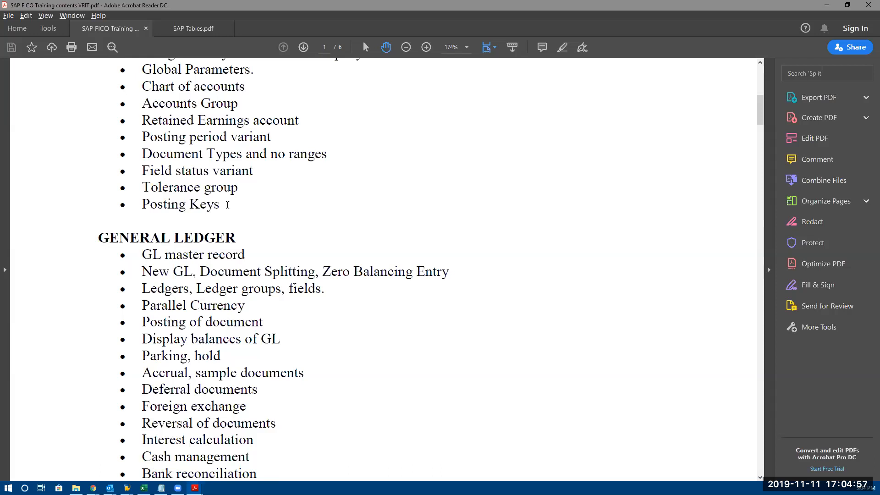
key(alt+Tab)
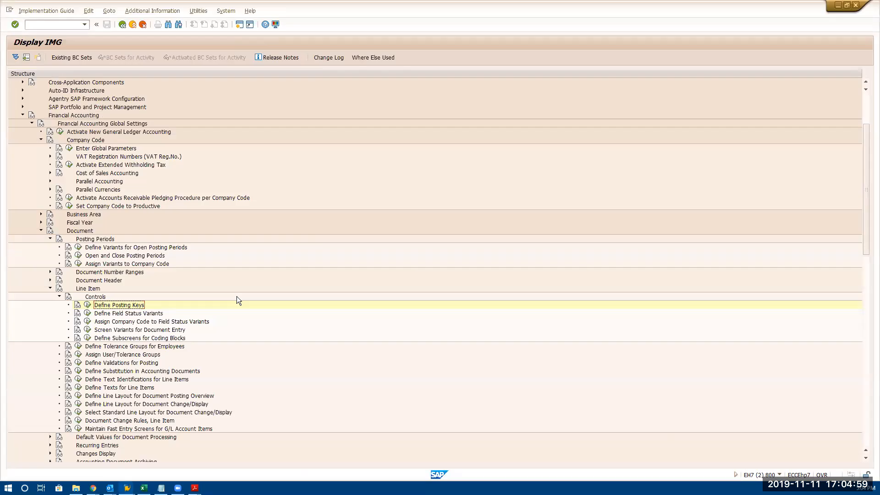
key(alt+Tab)
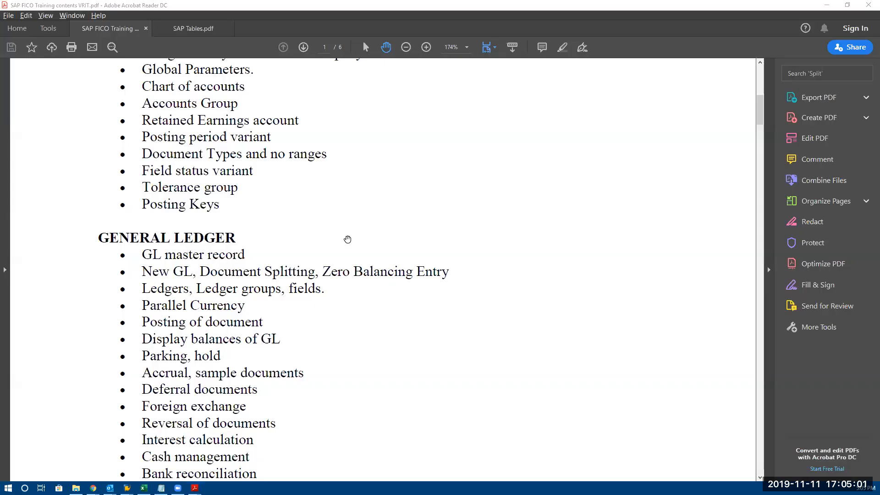
key(alt+Tab)
click(71, 25)
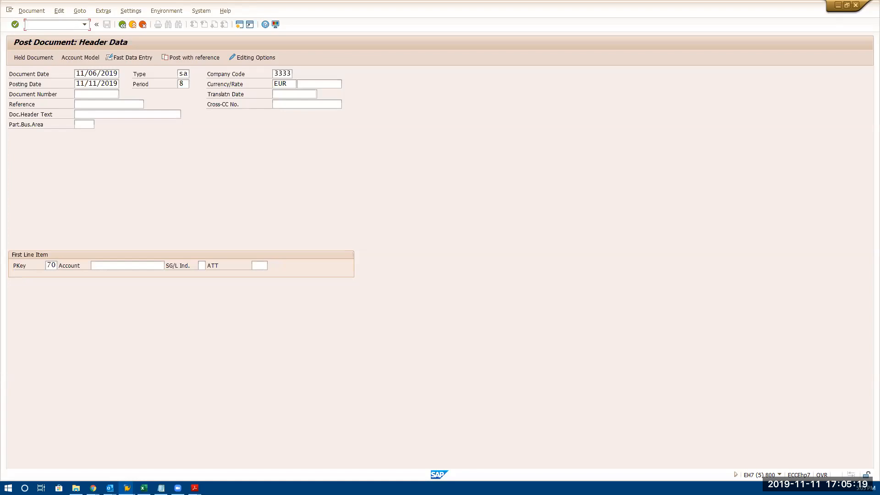
- Switch to Notepad, put away the existing notes file, and open a blank note widened beside the posting screen's fields
key(alt+Tab)
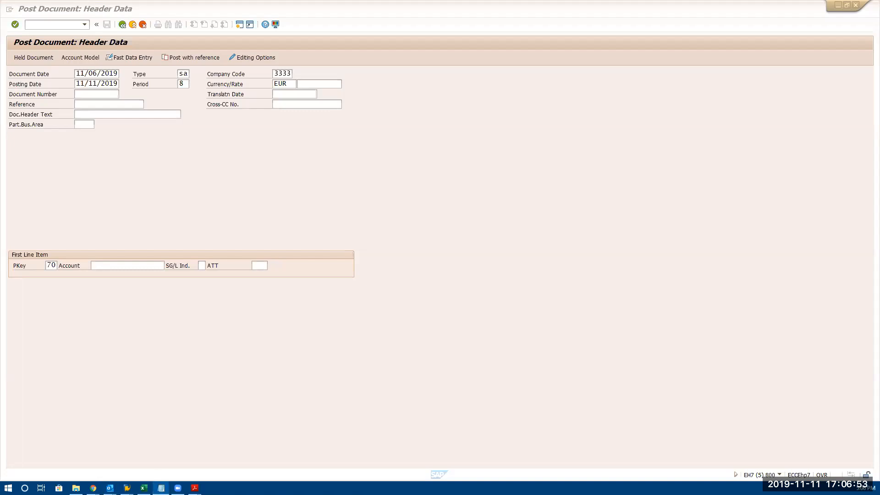
click(161, 487)
drag(593, 169, 526, 96)
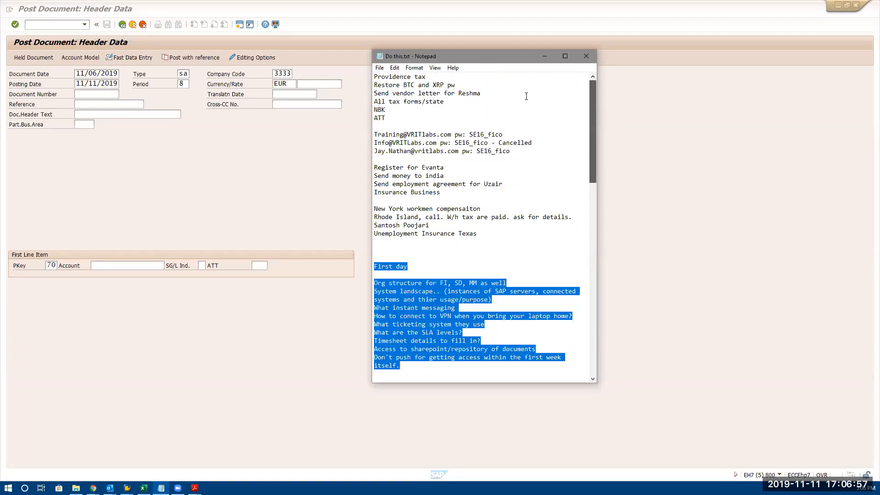
click(270, 160)
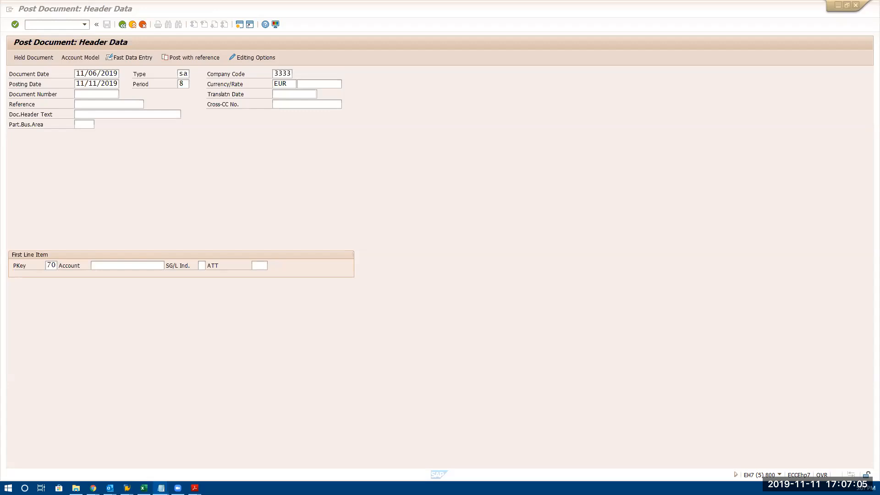
click(161, 488)
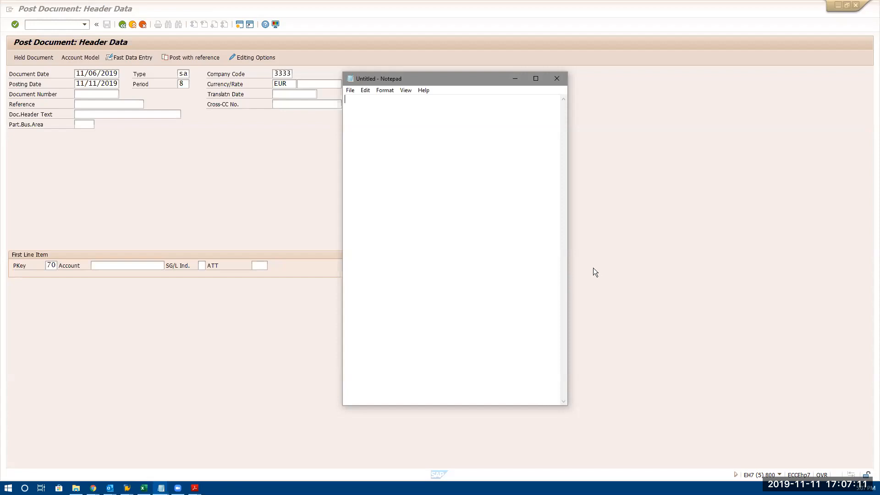
drag(568, 258, 789, 258)
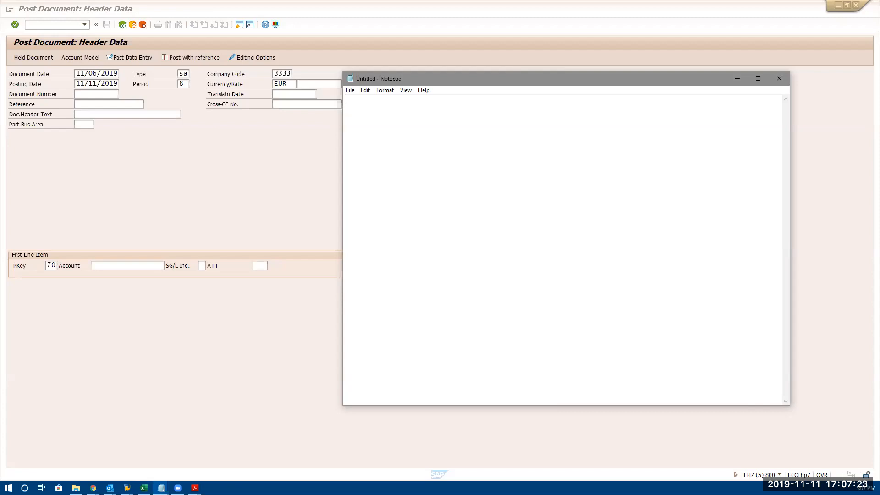
- Enter the headings "P2P Accounting Entries" and "OTC Accounting Entries" in the blank note, separated by empty lines
text(P2P Accounting Entries)
key(Return)
key(Return)
key(Return)
text(OTC A)
text(nting Entries)
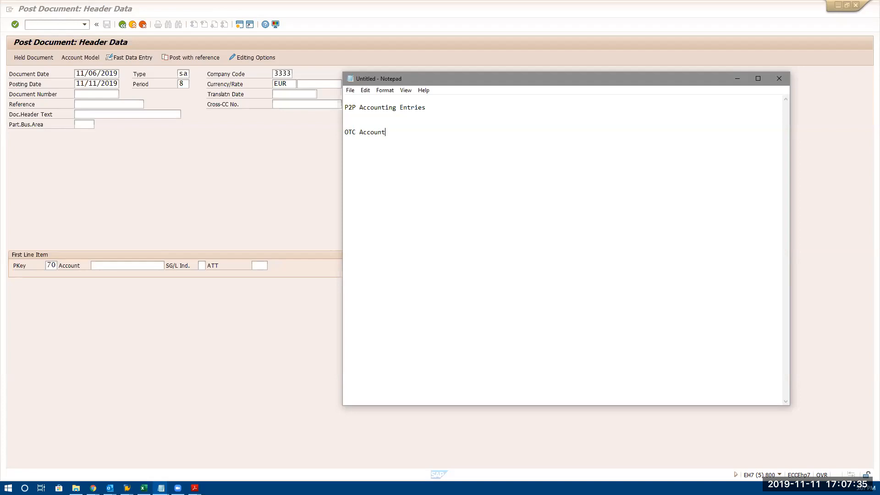
key(Return)
- Under the P2P heading, add a "Good Reciept" section with the lines "Dr Inventory" and "Cr GR/IR Clearing"
click(432, 113)
key(Return)
key(Return)
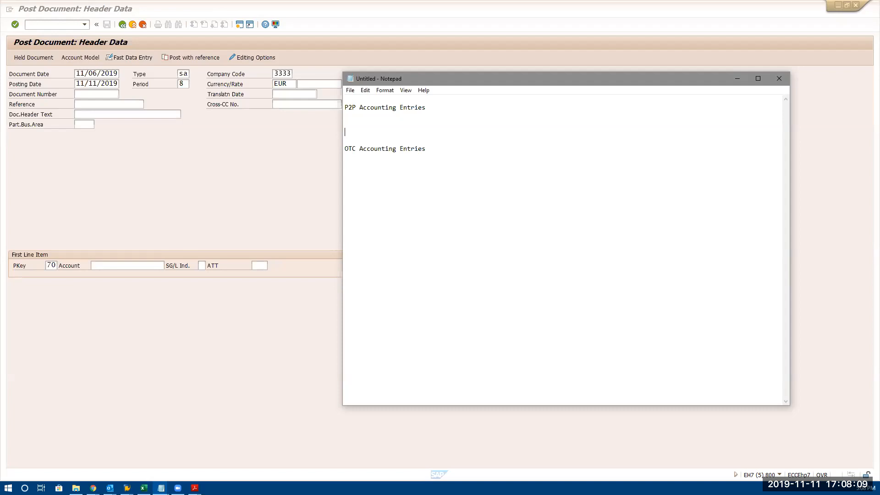
text(Good Reciept)
key(Return)
key(Return)
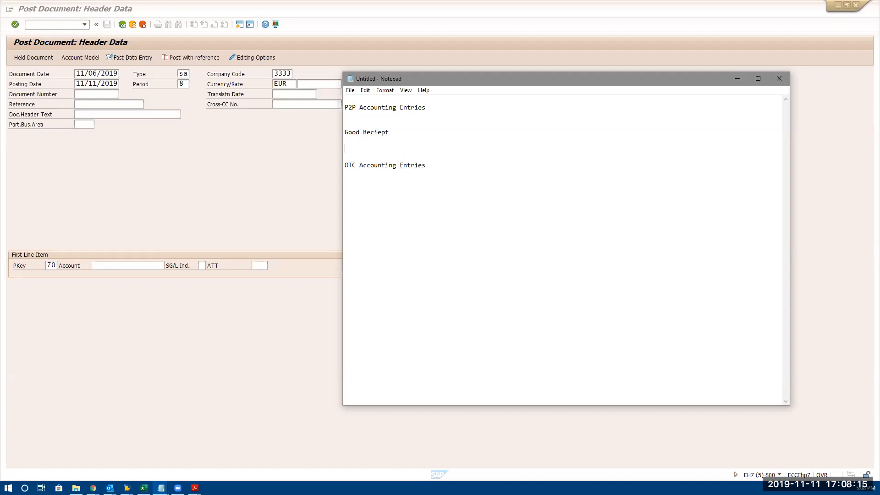
text(Dr)
key(BackSpace)
text(r Inventory)
key(Return)
text(Cr GR/IR Clearing)
key(Return)
- Below the goods receipt entries, add an "Invoice Reciept" section with the lines "Cr Vendor" and "Dr GR/IR Clearing"
key(Return)
key(Return)
key(BackSpace)
text(Invoice Reciept)
key(Return)
key(Return)
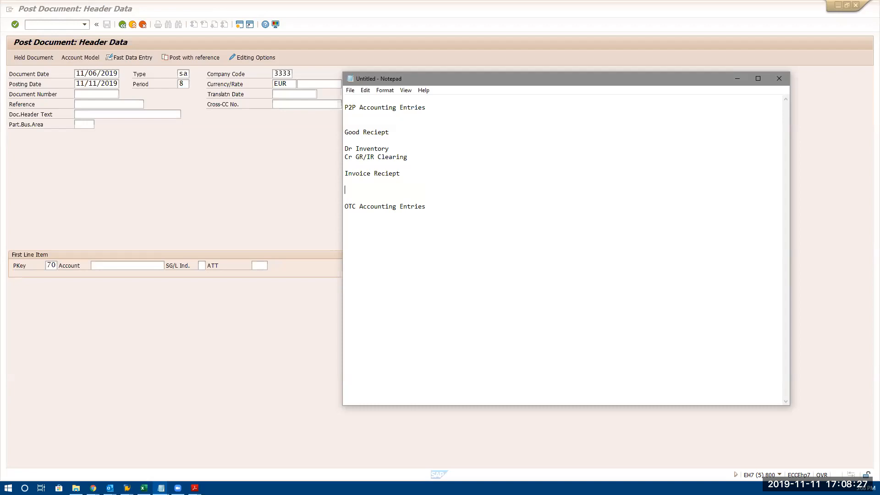
text(Cr Vendor)
key(Return)
text(Dr GR/IR Clearing)
key(Return)
key(Return)
key(Return)
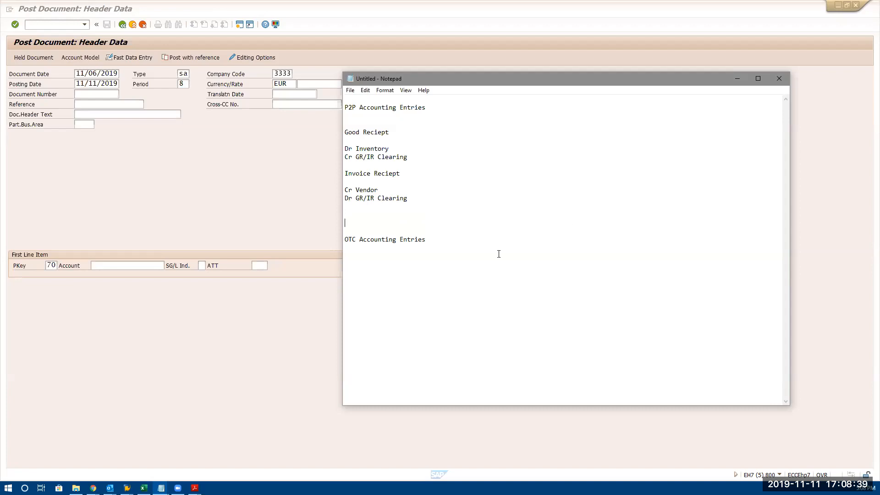
- Delete the OTC Accounting Entries heading and append "(Open item managed account)" to both GR/IR Clearing lines
drag(468, 242, 331, 243)
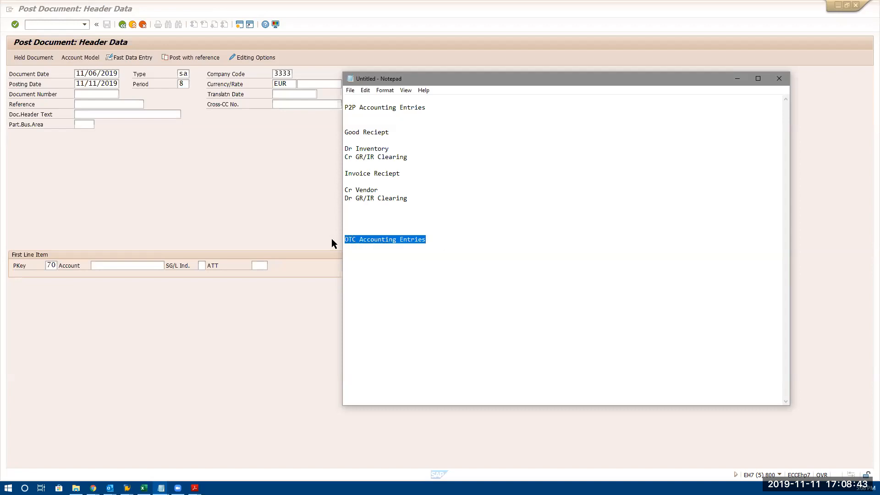
key(BackSpace)
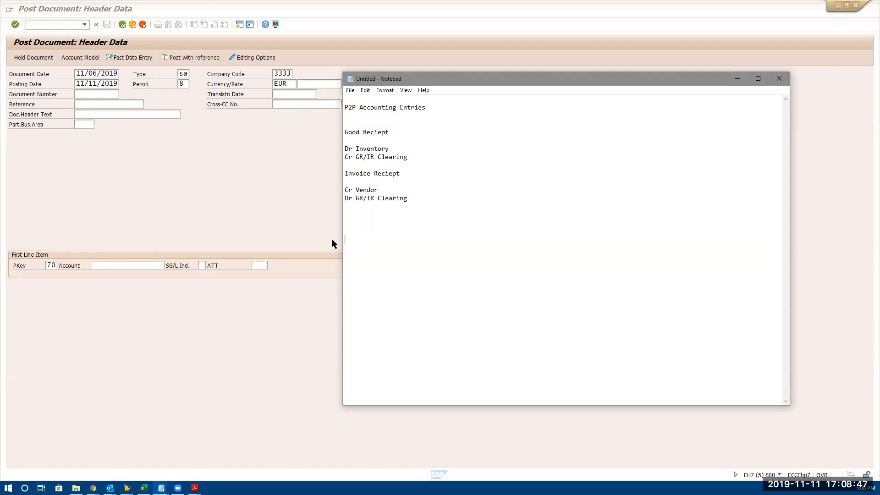
click(429, 155)
text((Open )
text(item mangeme)
key(BackSpace)
key(BackSpace)
key(BackSpace)
key(BackSpace)
key(BackSpace)
text(naged)
text( account))
text( (O)
text(pen item managed a)
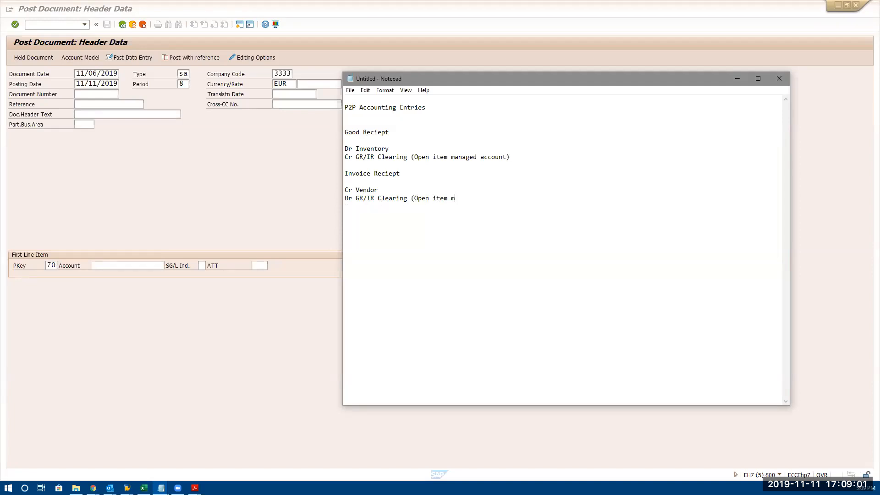
text(ccount))
- Add a "Pay to the vendor" section with the lines "Dr Vendor" and "Cr Check Clearing Account"
key(Return)
key(Return)
key(Return)
text(Pay to the vendo)
key(Return)
text(Dr Vendor)
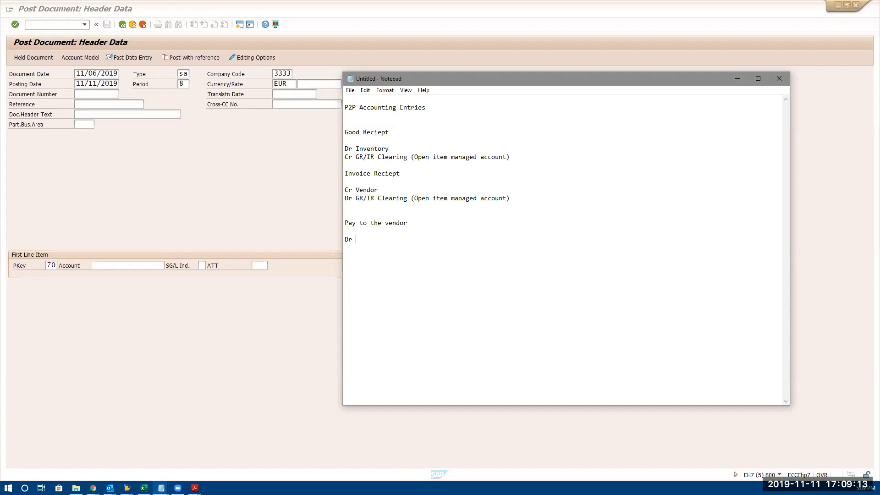
key(Return)
text(Cr Ca)
text(lea)
key(BackSpace)
key(BackSpace)
key(BackSpace)
text(heck XC)
key(BackSpace)
key(BackSpace)
text(Clearing Accou)
key(BackSpace)
key(BackSpace)
key(BackSpace)
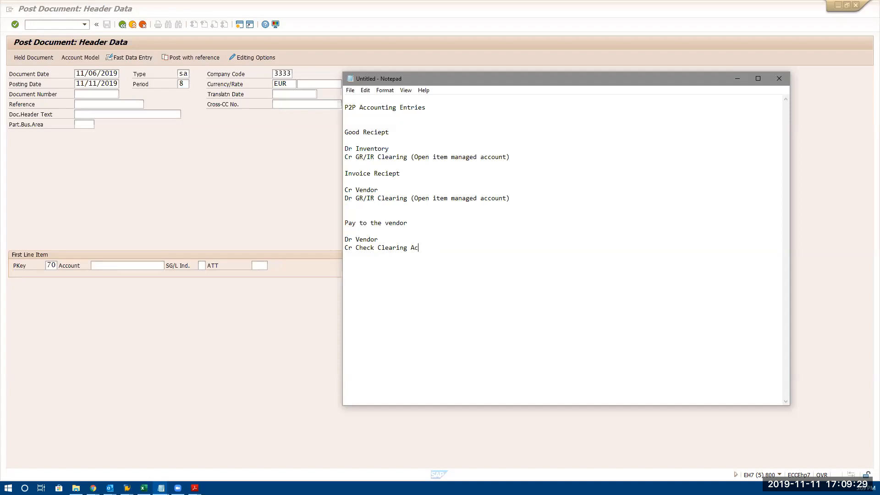
text(count)
- Below the vendor payment entries, add the lines "Cr Bank Account" and "Dr Check Clearing Account"
key(Return)
key(Return)
text(D)
key(BackSpace)
text(Cr Bank Account)
key(Return)
text(Dr Che)
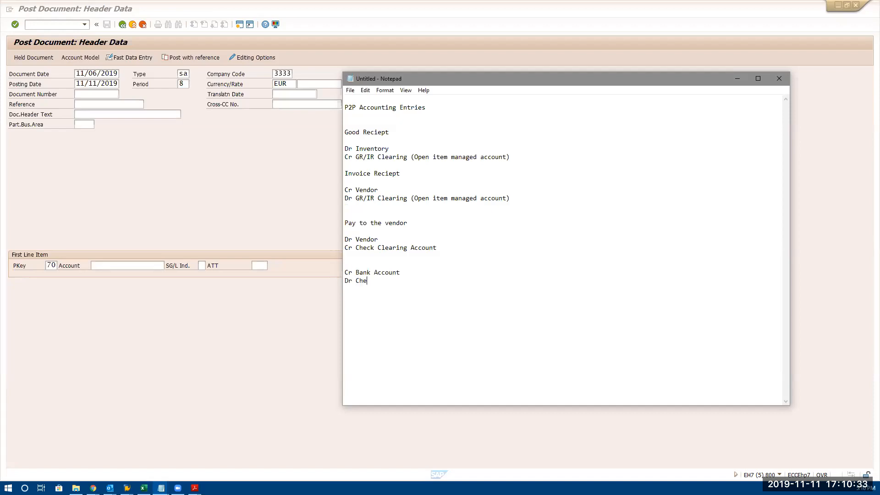
text(ck Clearing Account)
- Append "(Open item managed account)" to the debit Check Clearing Account line and the credit Bank Account line
key(BackSpace)
text((Open it)
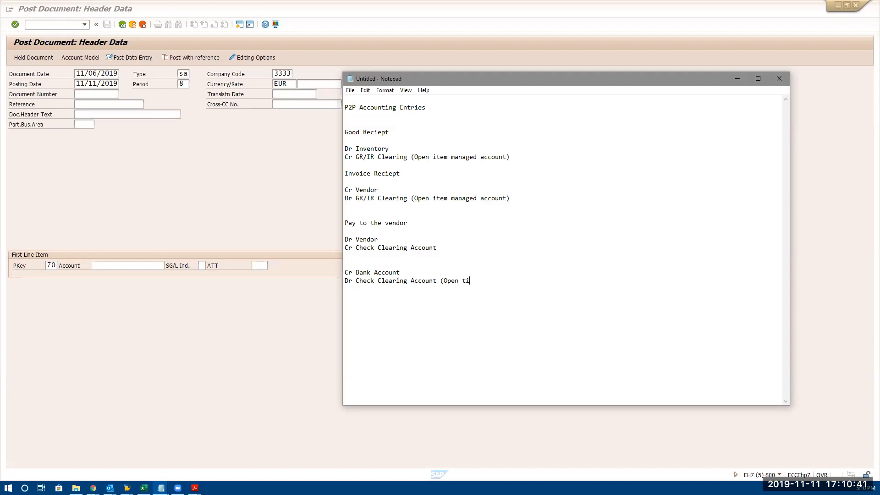
key(BackSpace)
key(BackSpace)
text(ttem)
key(BackSpace)
key(BackSpace)
key(BackSpace)
key(BackSpace)
text(item managed account))
text((Opne ite)
key(BackSpace)
key(BackSpace)
key(BackSpace)
key(BackSpace)
key(BackSpace)
key(BackSpace)
text(en item managed account))
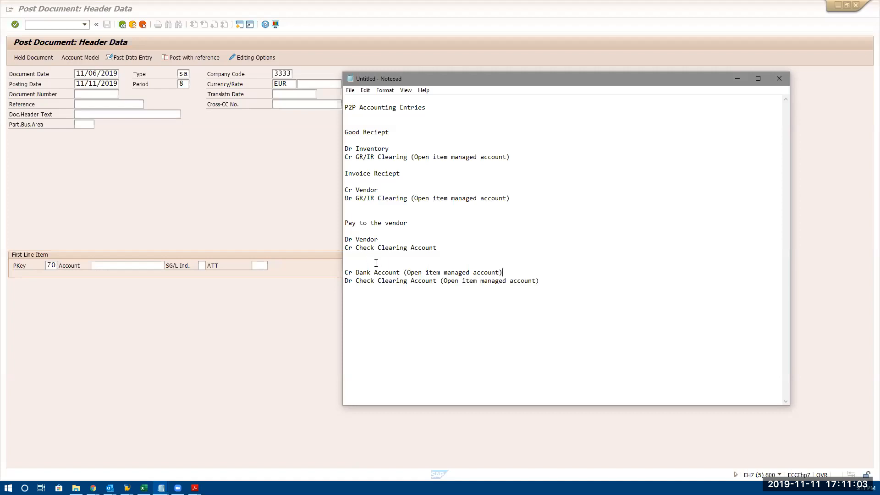
- Add the amount 100 to the Dr Vendor, Bank Account and both Check Clearing Account lines
click(451, 243)
text(100)
click(425, 241)
text(100)
click(525, 272)
text(1-)
key(BackSpace)
text(00)
click(557, 285)
text(100)
text(====================)
text(===============)
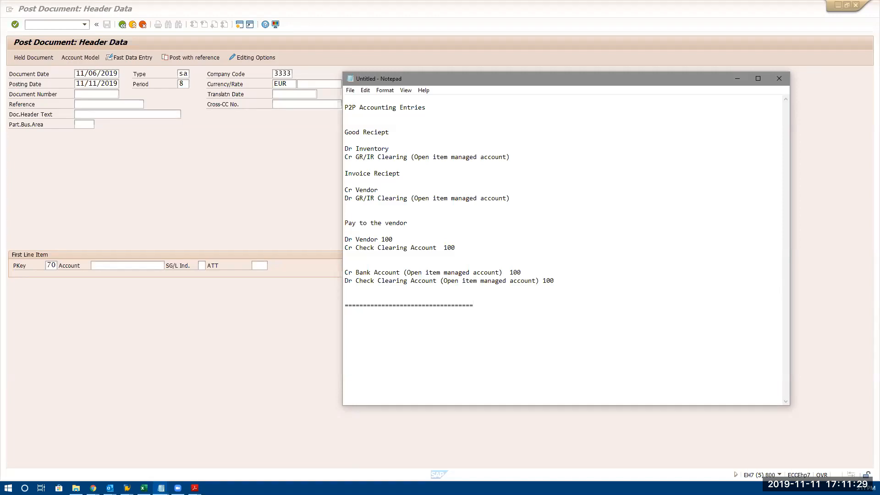
key(BackSpace)
key(BackSpace)
key(BackSpace)
key(BackSpace)
key(BackSpace)
key(BackSpace)
key(BackSpace)
key(BackSpace)
key(BackSpace)
key(BackSpace)
key(BackSpace)
key(BackSpace)
key(BackSpace)
key(BackSpace)
key(BackSpace)
key(BackSpace)
key(BackSpace)
key(BackSpace)
key(BackSpace)
key(BackSpace)
key(BackSpace)
key(BackSpace)
key(BackSpace)
key(BackSpace)
- Highlight the vendor payment entries, the check clearing credit, the bank account credit and the invoice's GR/IR Clearing debit in turn
drag(456, 249, 333, 235)
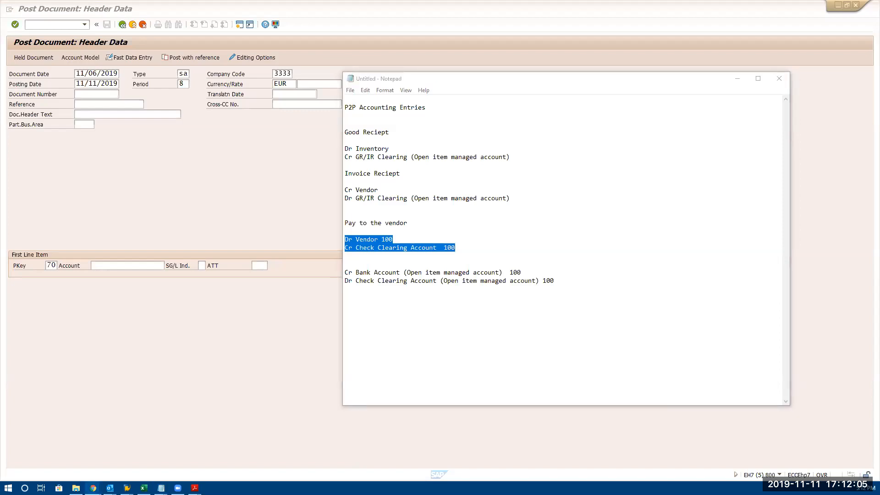
click(371, 300)
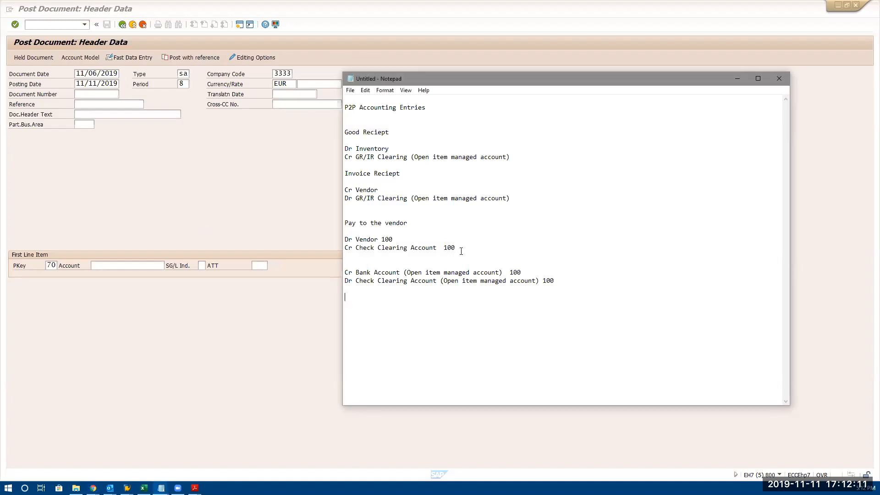
drag(462, 249, 345, 248)
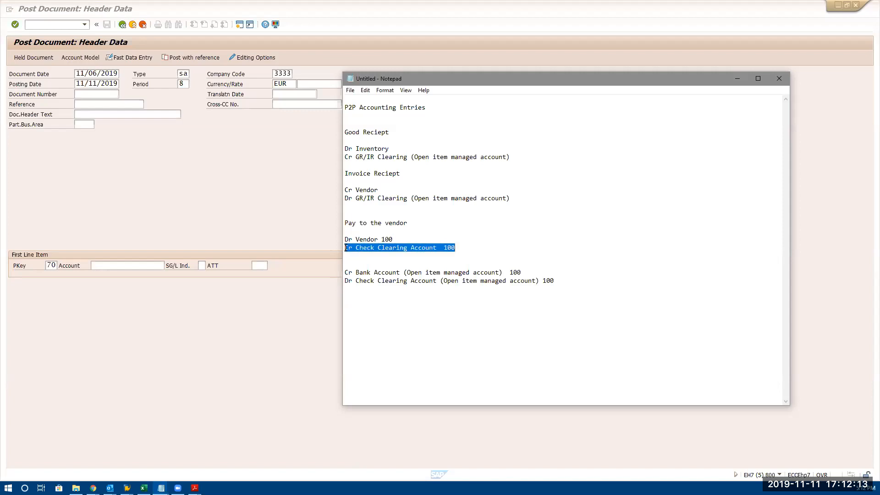
click(375, 295)
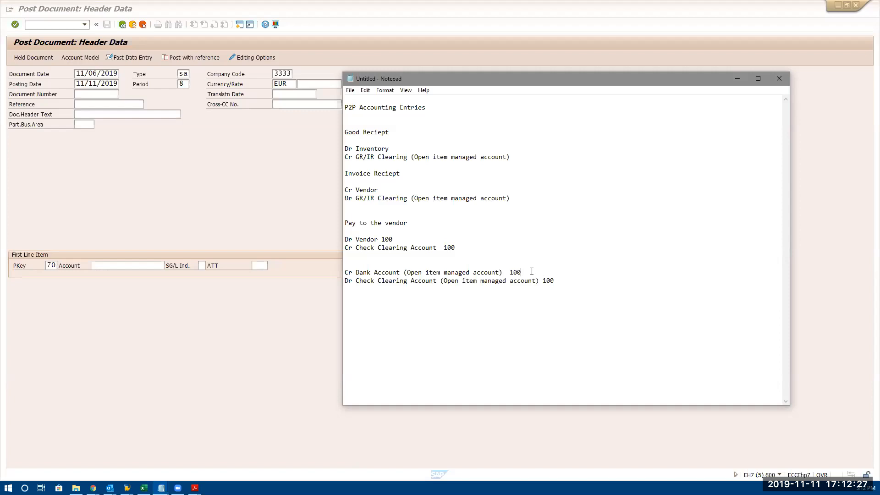
drag(532, 272, 344, 272)
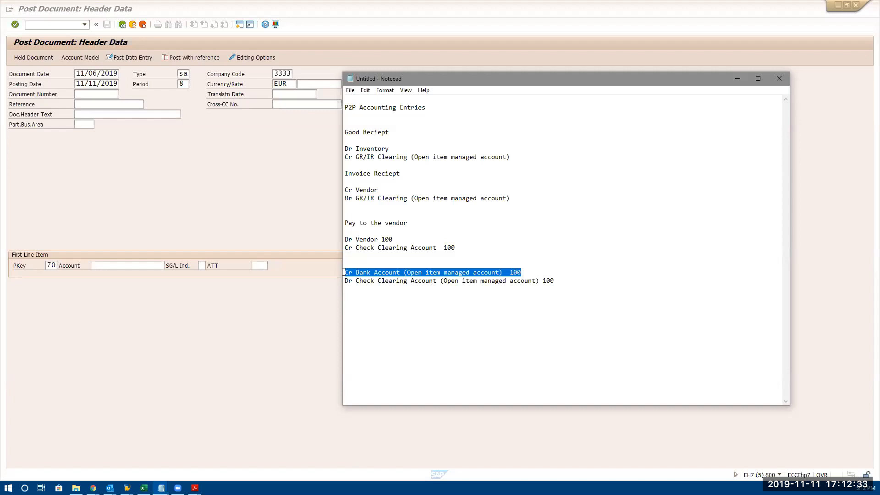
click(407, 302)
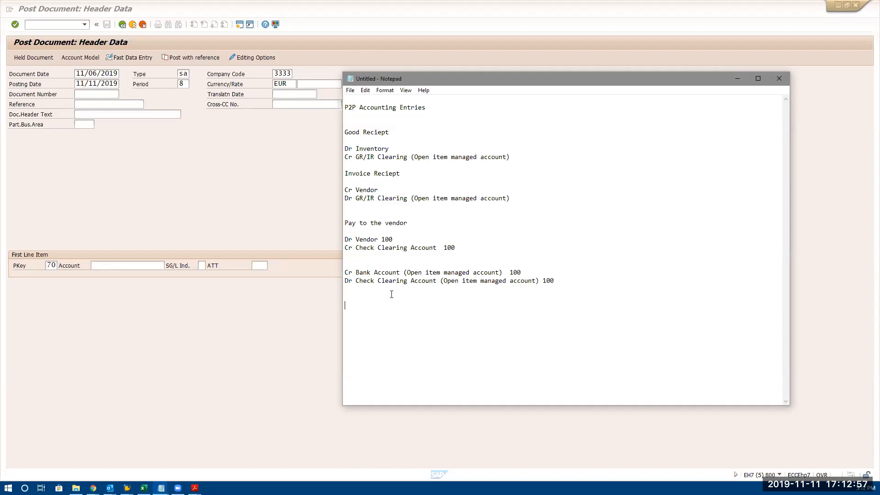
drag(517, 197, 376, 193)
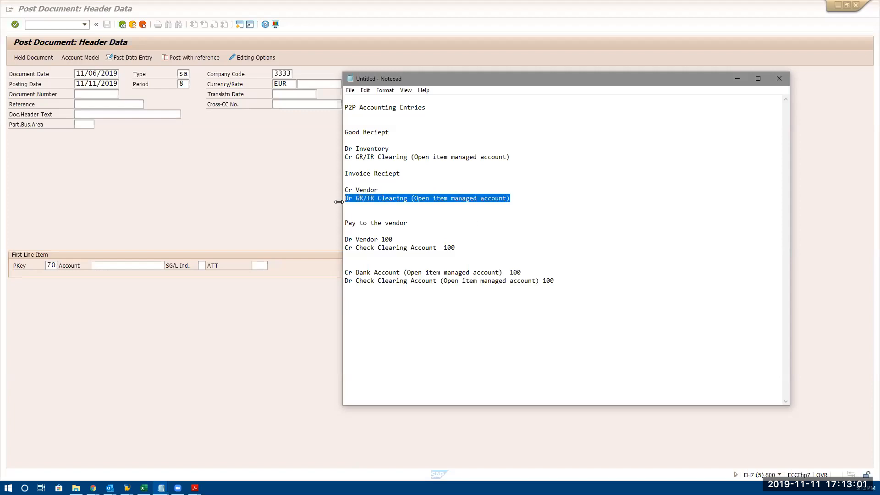
- Switch to SAP, open transaction FS00 and try to display the prefilled G/L account in company code 3333
click(374, 211)
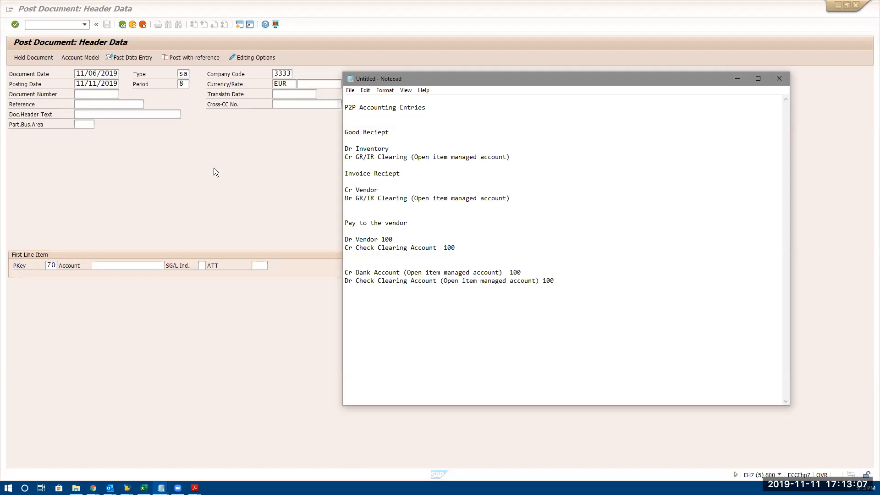
click(55, 25)
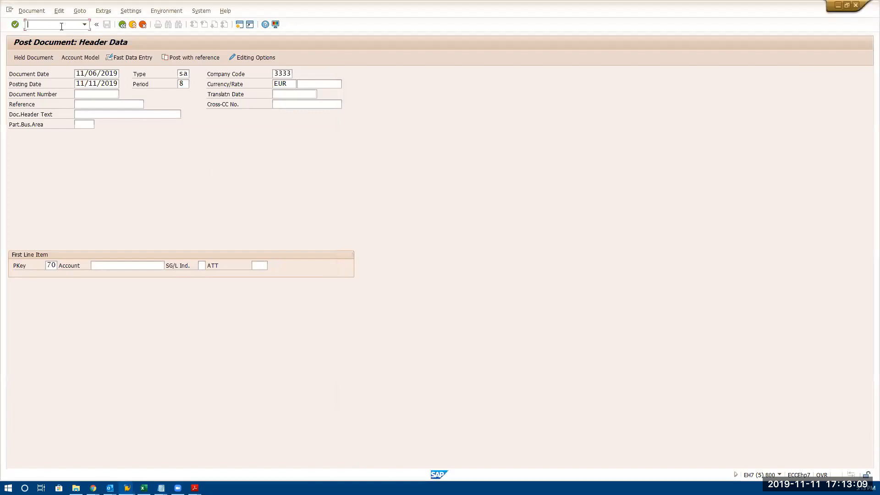
text(/nfs00)
key(Return)
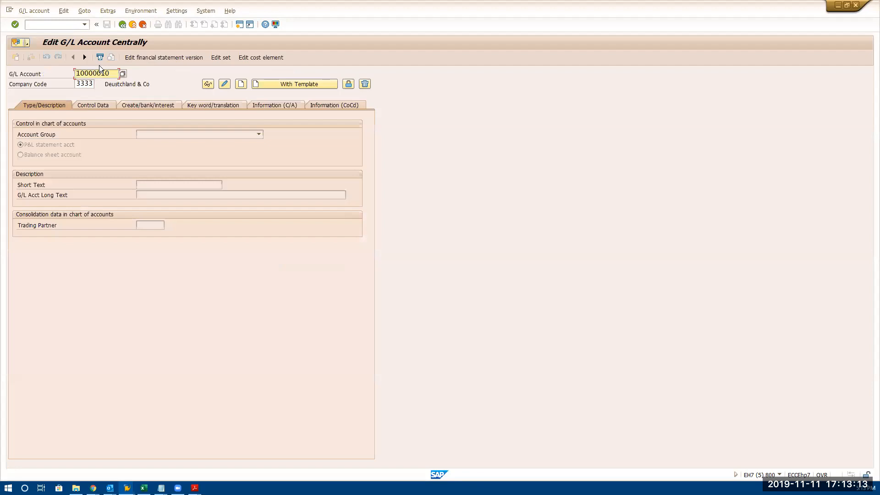
key(Return)
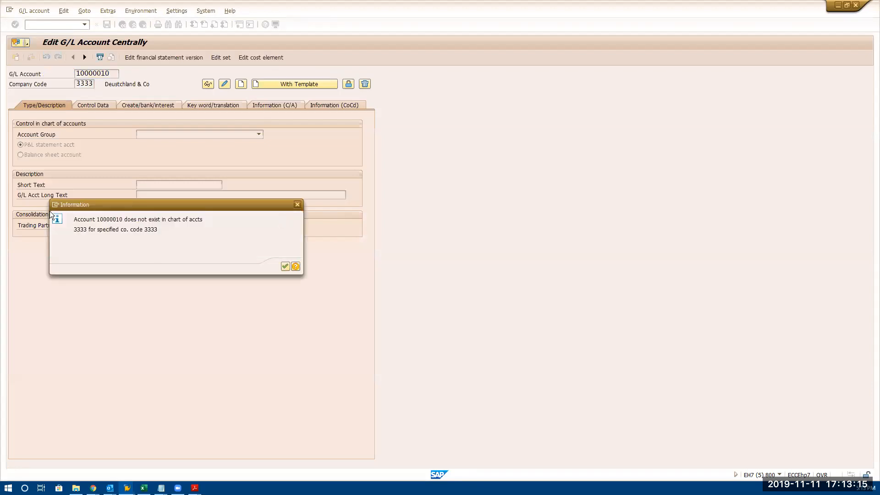
key(Return)
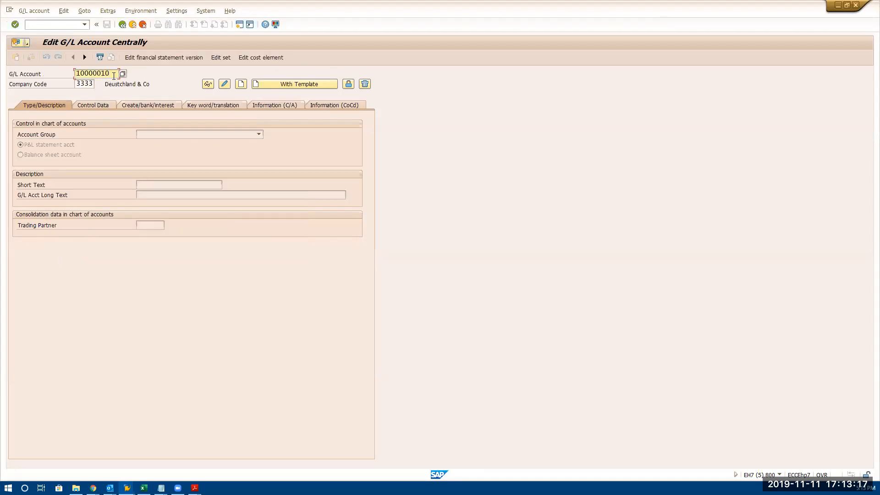
- Replace the G/L account with the second one in the entry history and try to display it
key(ctrl+a)
key(Delete)
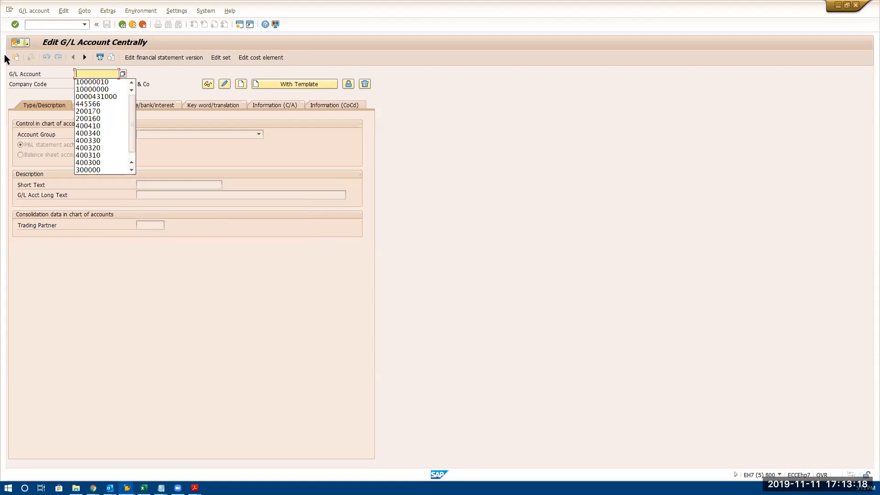
click(81, 84)
click(81, 85)
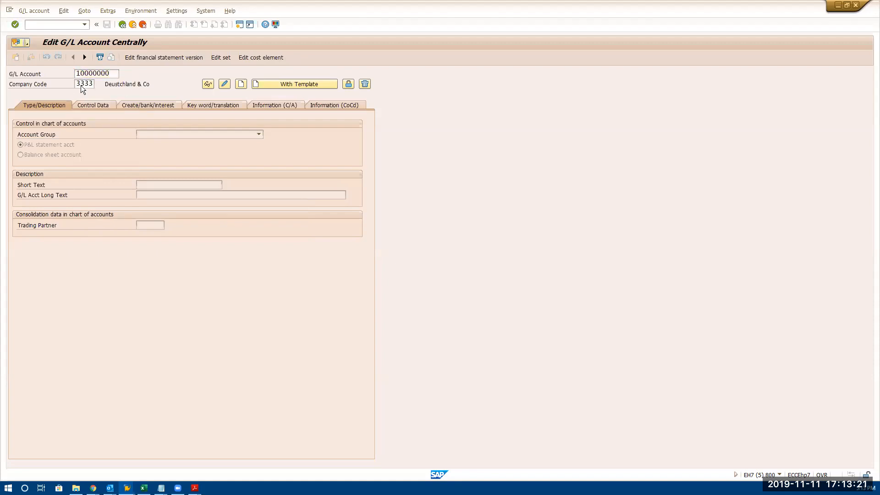
key(Return)
key(Return)
- Find the Depreciation G/L account of company code 3333 through the search help and view its Create/bank/interest and Control Data settings
click(122, 74)
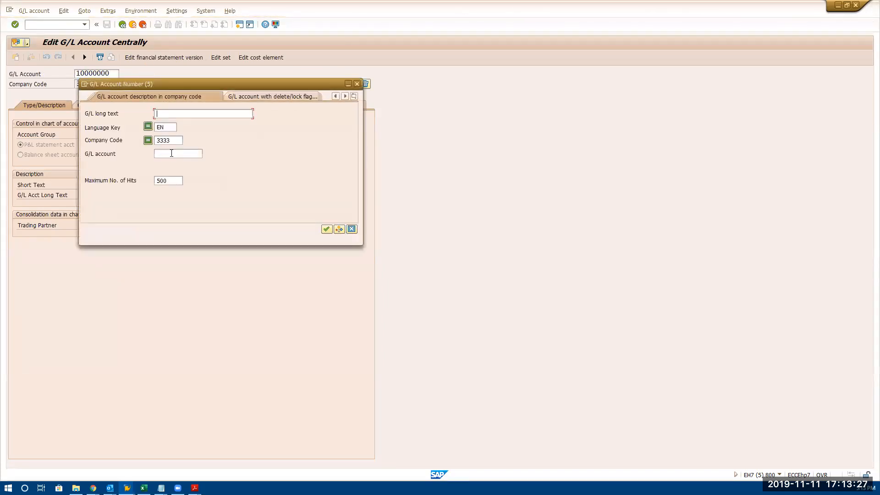
key(Return)
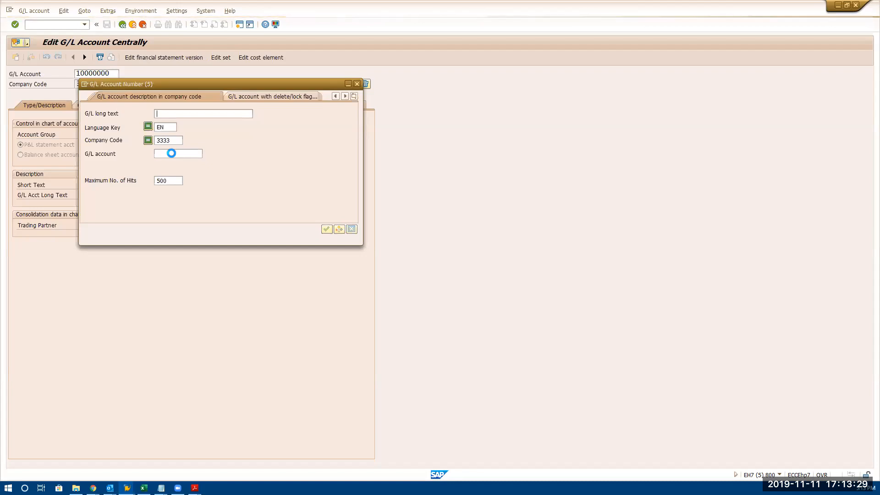
double_click(119, 293)
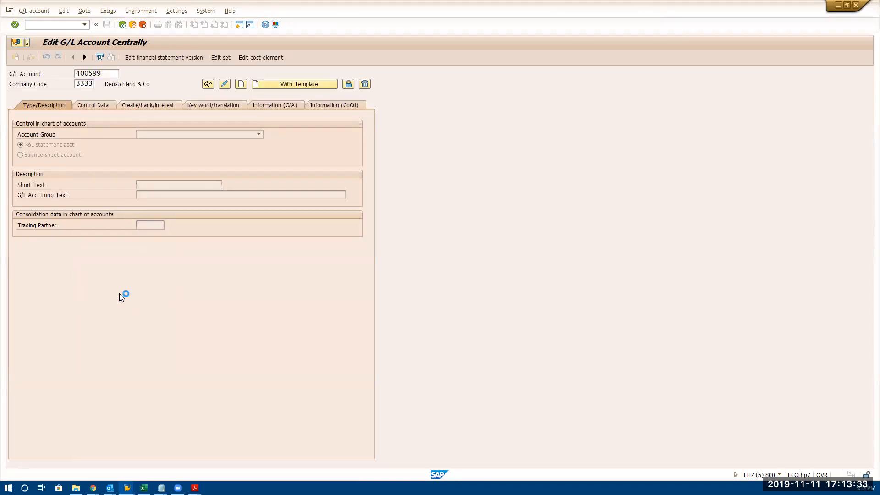
click(147, 105)
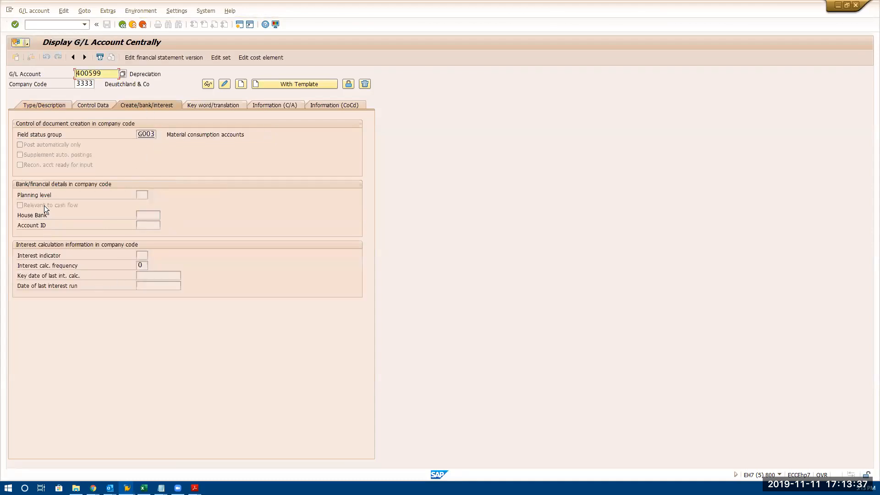
click(97, 103)
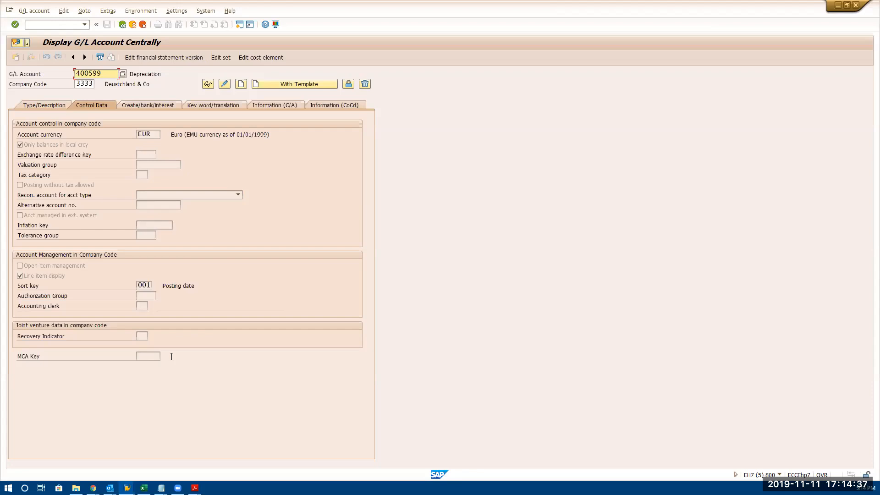
- Leave the G/L account display and open the Automatic Clearing transaction F.13
click(121, 29)
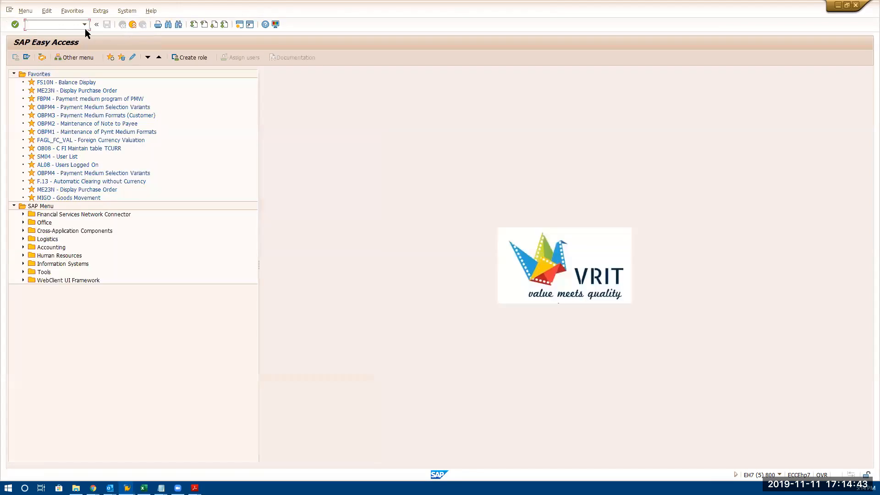
text(f.13)
key(Return)
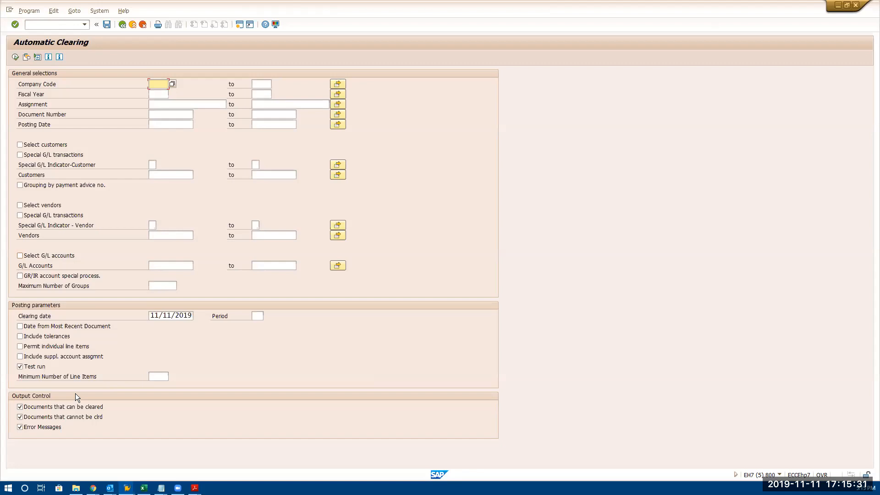
- Switch to the SAP FICO Training contents PDF in Acrobat Reader and review its topics from General Ledger through Asset Accounting
click(194, 488)
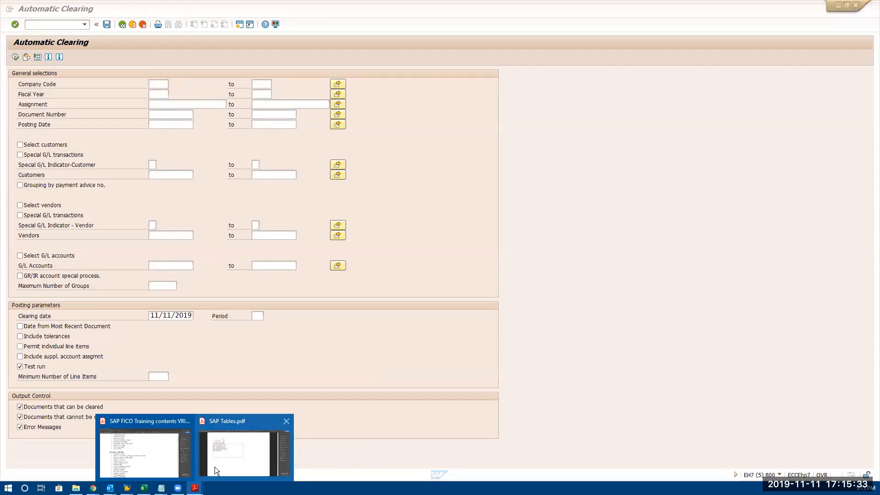
click(155, 455)
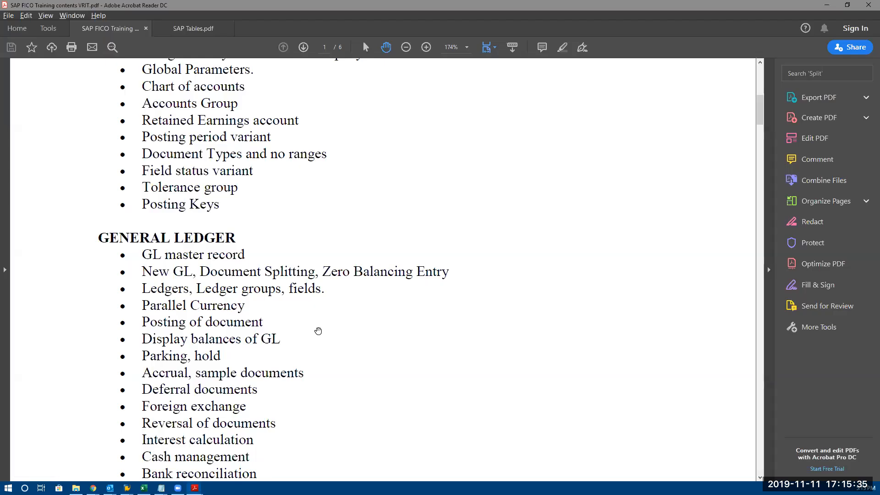
scroll(318, 331, down, 1)
scroll(318, 331, down, 3)
scroll(318, 331, down, 4)
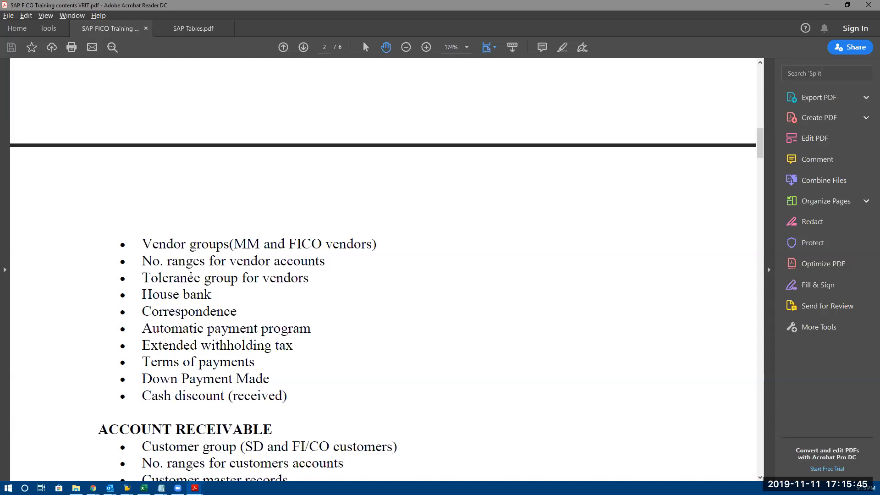
scroll(191, 275, down, 3)
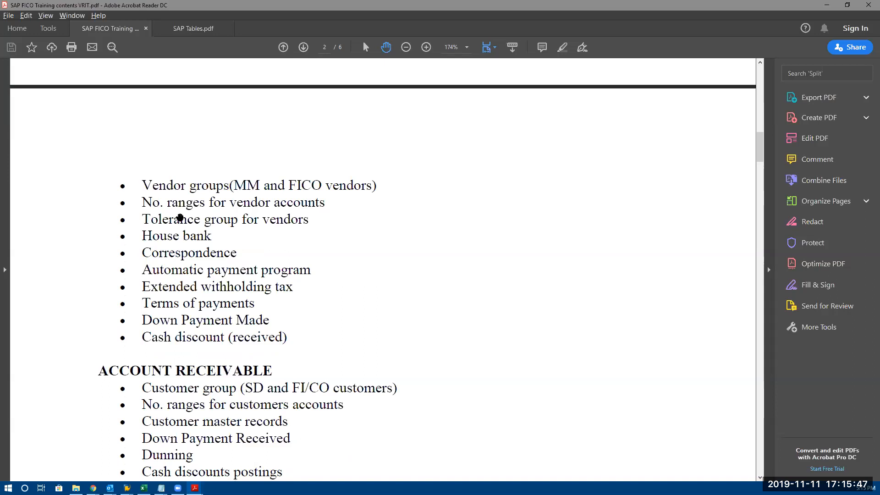
scroll(221, 285, down, 6)
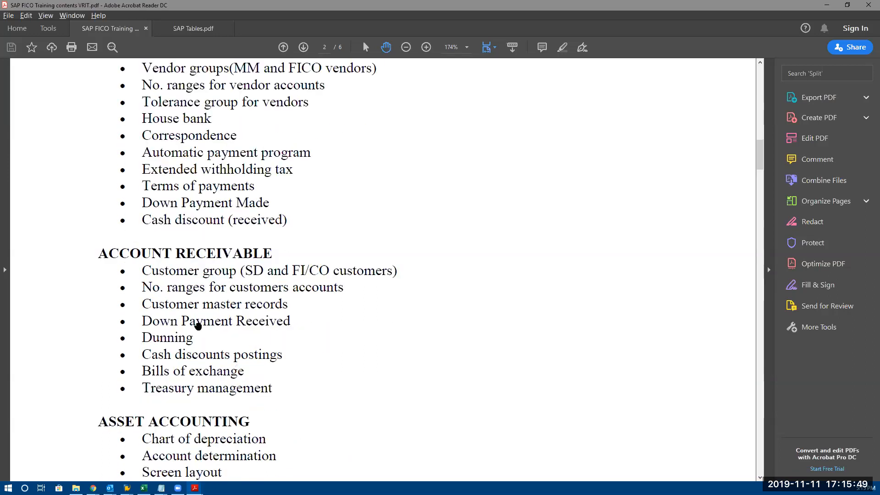
scroll(292, 362, down, 9)
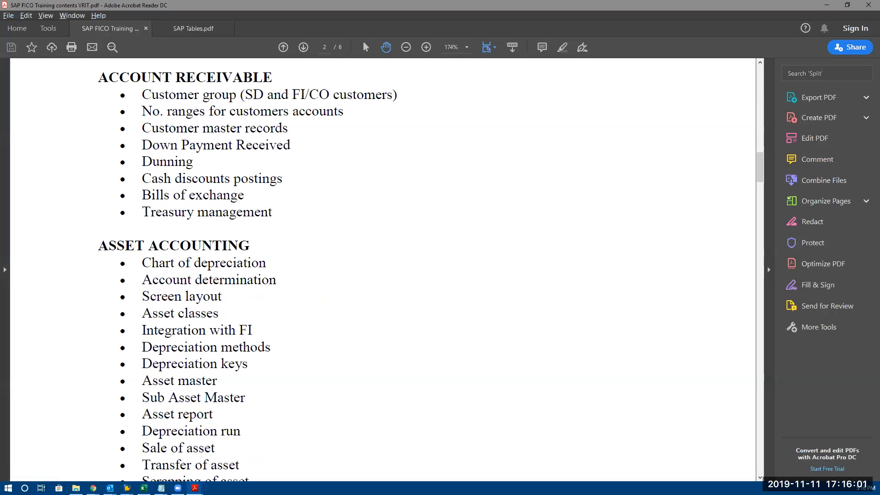
- Switch to Word and read through both pages of the Training Contents in-house document
key(alt+Tab)
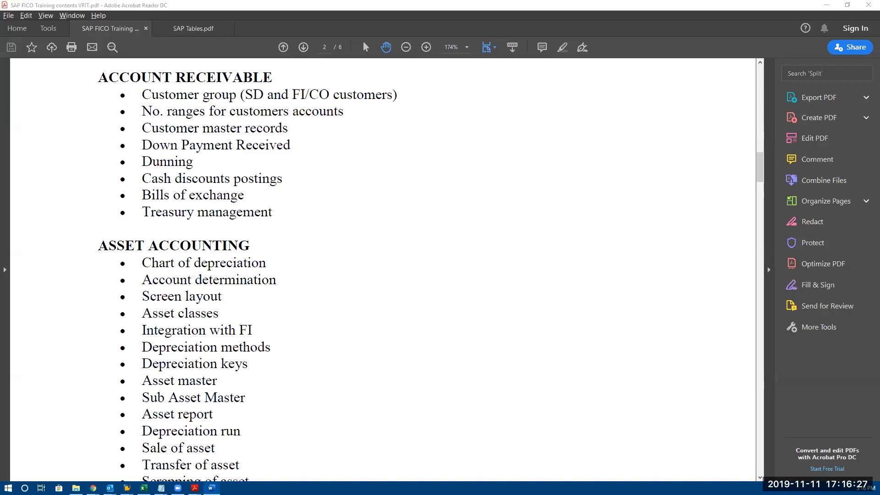
click(734, 120)
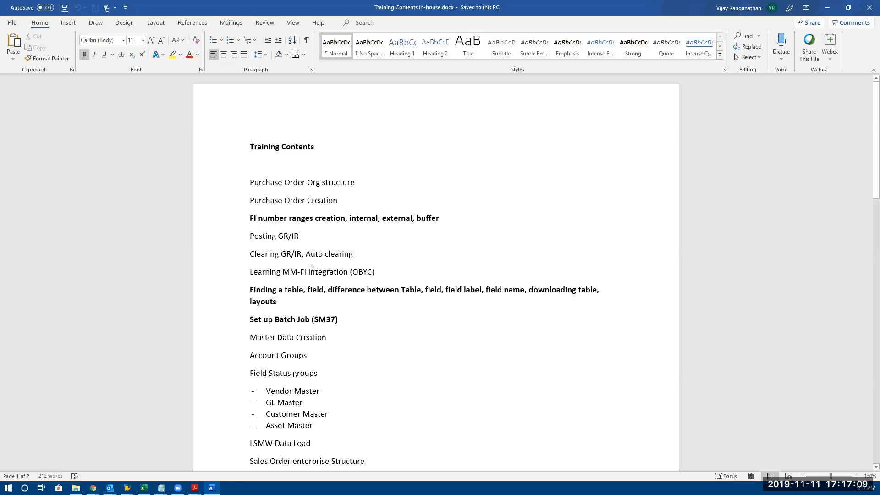
click(351, 333)
scroll(360, 350, down, 5)
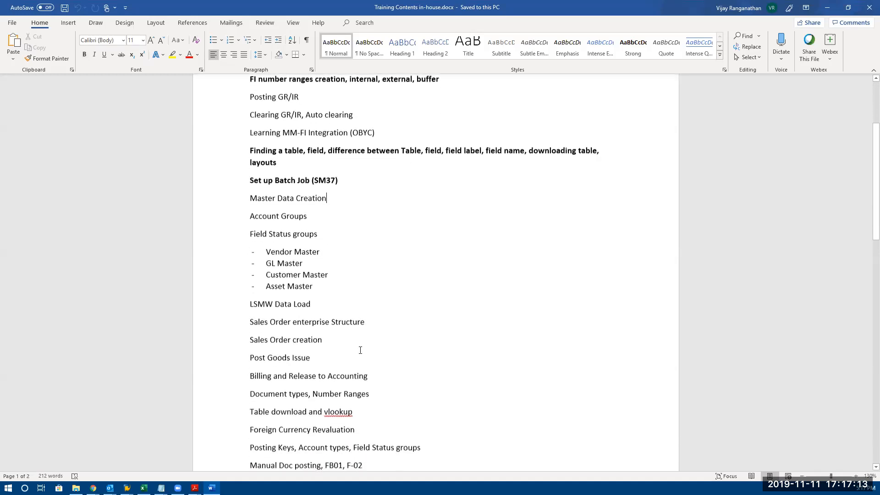
scroll(360, 350, down, 8)
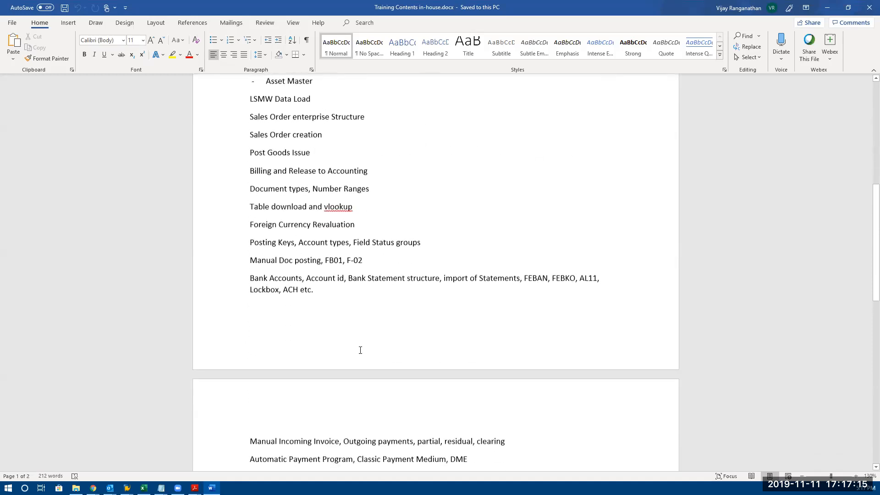
scroll(360, 350, down, 12)
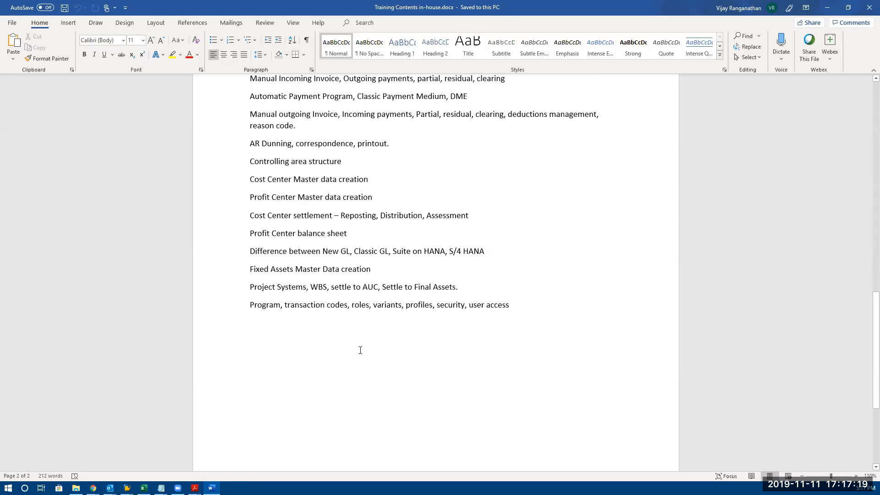
scroll(360, 350, up, 20)
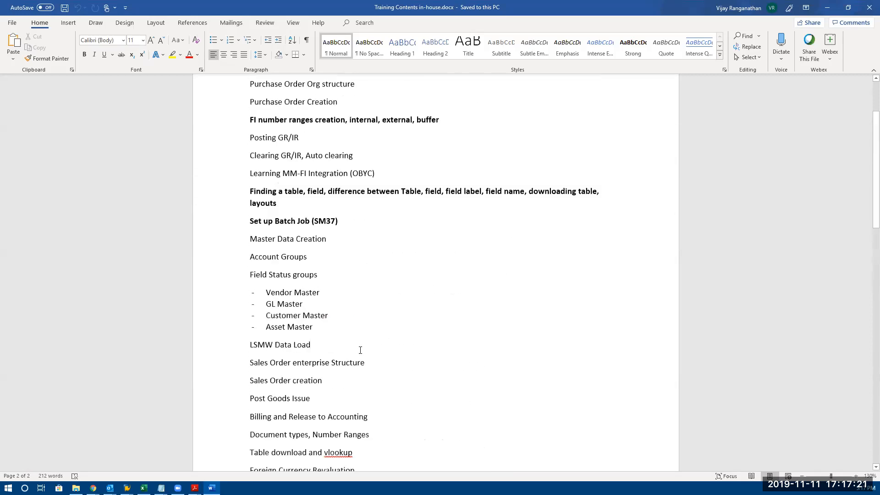
scroll(360, 350, down, 20)
scroll(360, 350, up, 20)
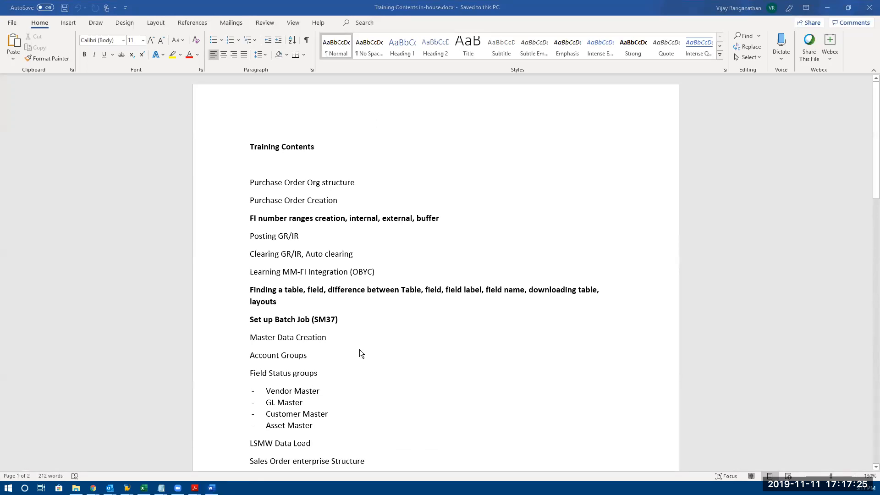
- Switch to Notepad and list the transaction codes FB01, FB02 and FB03 on separate lines below the bank clearing entries
key(alt+Tab)
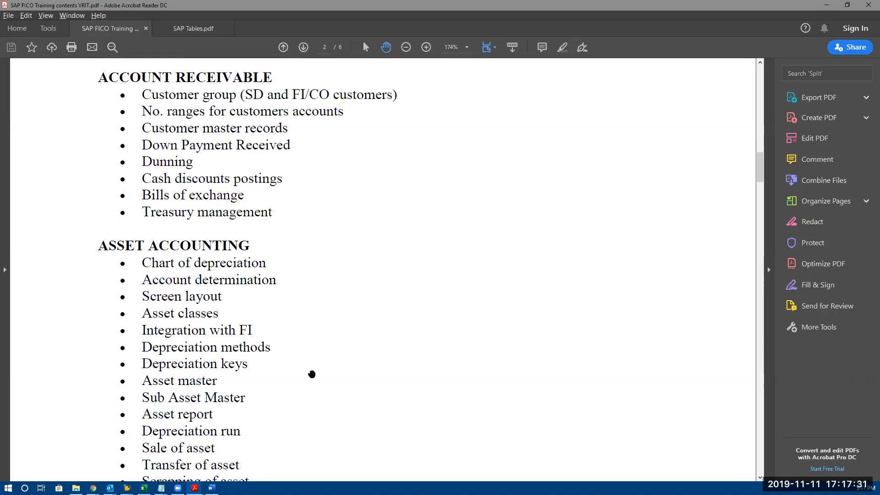
mouse_move(127, 487)
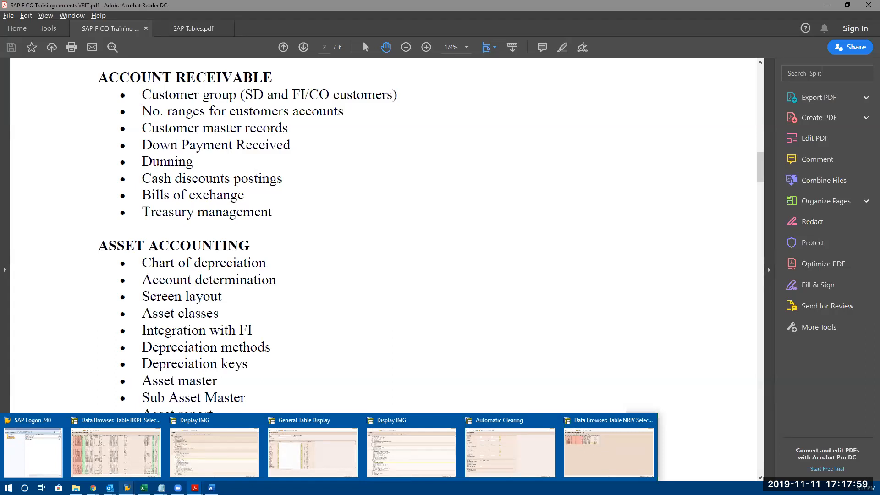
mouse_move(160, 487)
click(179, 461)
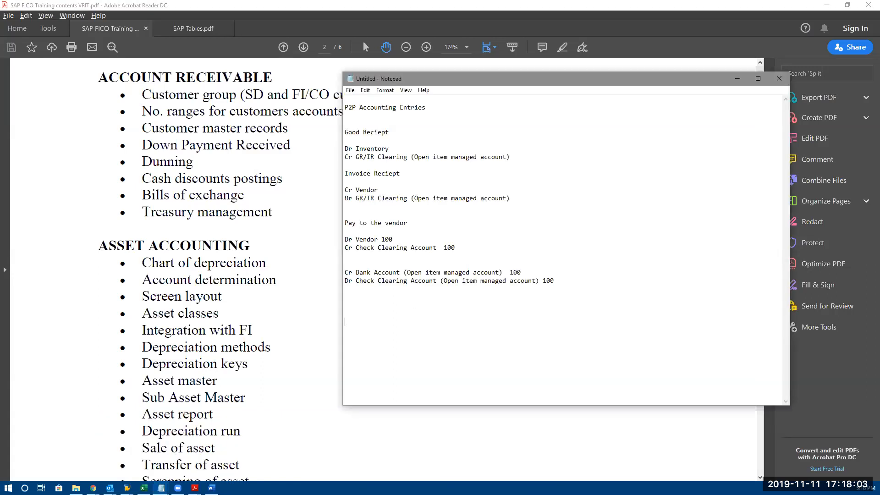
text(BF01)
key(BackSpace)
key(BackSpace)
key(BackSpace)
key(BackSpace)
key(BackSpace)
key(BackSpace)
text(FB01)
key(Return)
text(FB92)
key(BackSpace)
key(BackSpace)
text(02)
key(Return)
text(FB03)
key(Return)
key(Return)
key(Return)
key(Return)
- After FB02, append "- 2 documents change the assignment field, 2 documents change the reference field, 2 documents change the text field"
key(Up)
key(Return)
key(End)
text(cHANGE)
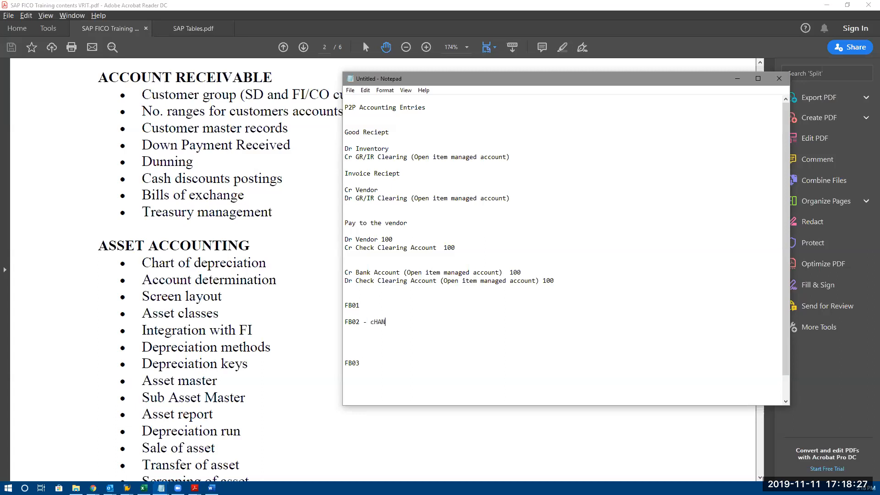
key(BackSpace)
key(BackSpace)
key(BackSpace)
key(BackSpace)
key(BackSpace)
key(BackSpace)
text(4 D)
text(coument)
key(BackSpace)
key(BackSpace)
key(BackSpace)
key(BackSpace)
key(BackSpace)
key(BackSpace)
key(BackSpace)
key(BackSpace)
key(BackSpace)
key(BackSpace)
text(2 documents change the assignment fiele)
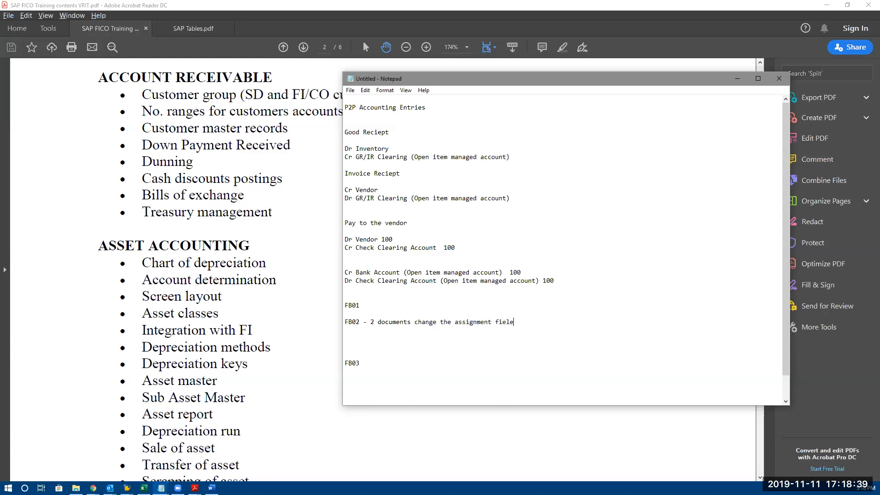
key(BackSpace)
key(BackSpace)
key(BackSpace)
text(eld, 2 documents change the reference field, 2 do)
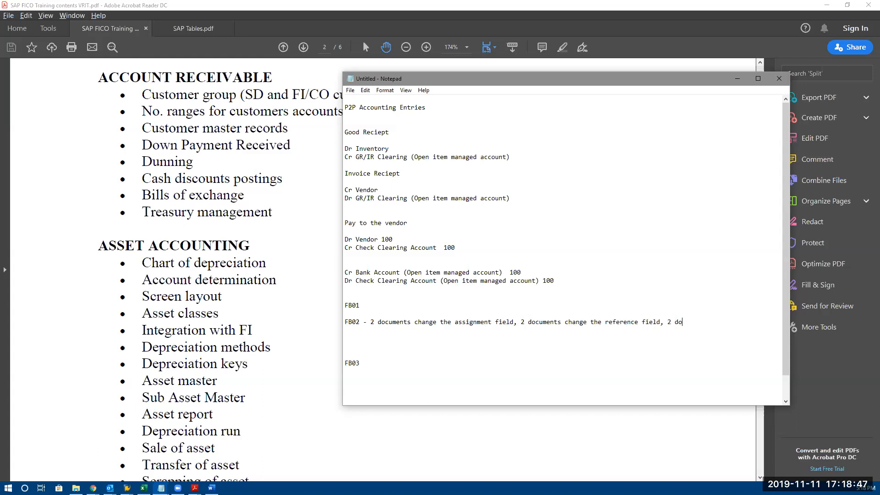
text(cuments change the text field)
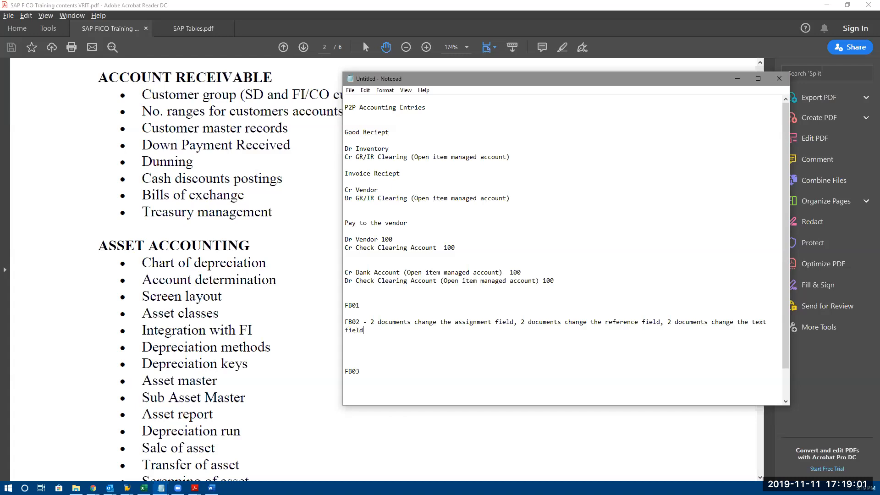
- Add the task "FB08 - 2 Document reversal" below the FB02 task
key(Return)
key(Return)
text(FB08 - 2 Document rever)
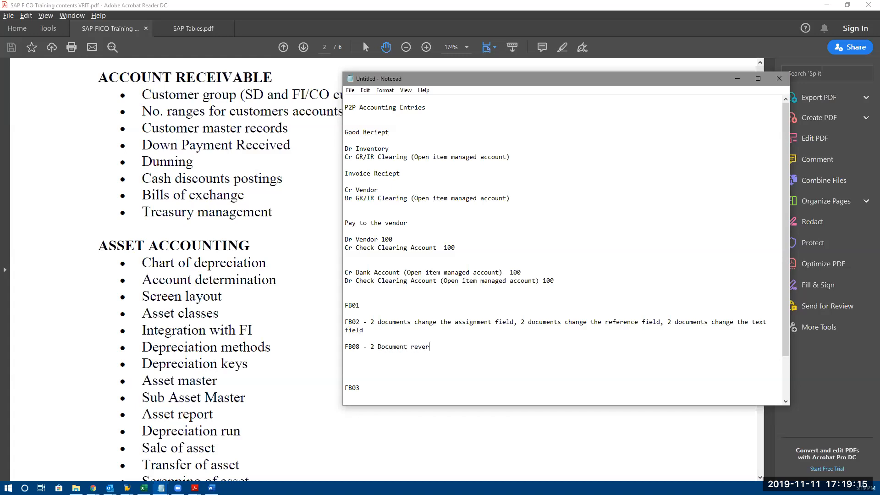
text(sal)
- Below the FB08 task, add "FB01 - 2 document post a opposite entry which will in effect will be a reversal."
key(Return)
key(Return)
key(BackSpace)
key(Return)
text(FB01 - 2 document post a opposie)
key(BackSpace)
text(te entry which will i)
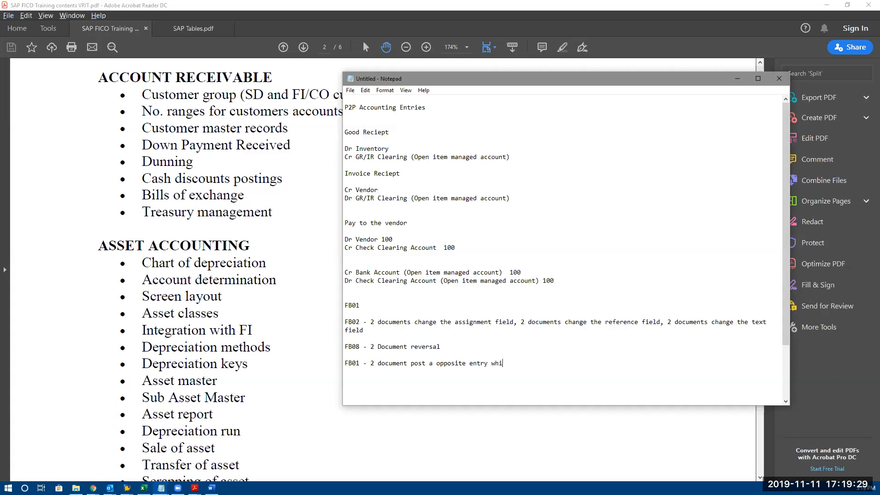
key(BackSpace)
text(effec)
key(BackSpace)
key(BackSpace)
key(BackSpace)
key(BackSpace)
key(BackSpace)
text(in effect will be a reversal.)
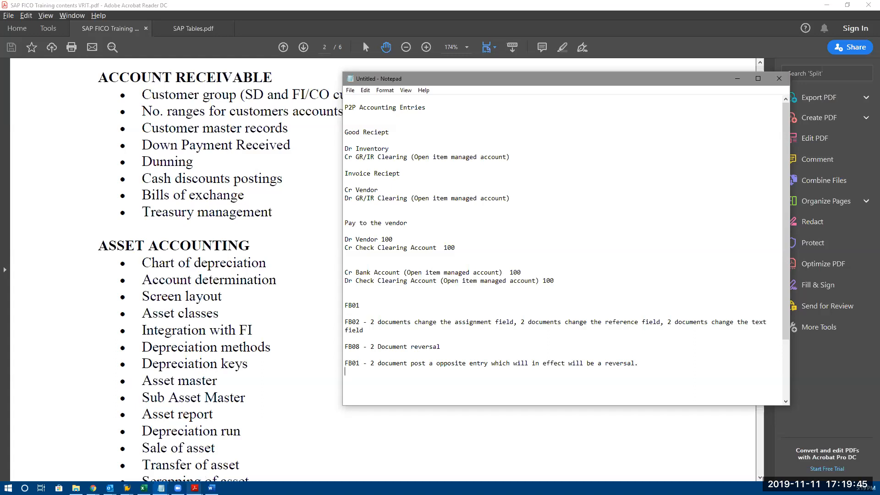
- Switch to SAP and open document 11 of company code 3333, fiscal year 2019, in transaction FB02
click(127, 487)
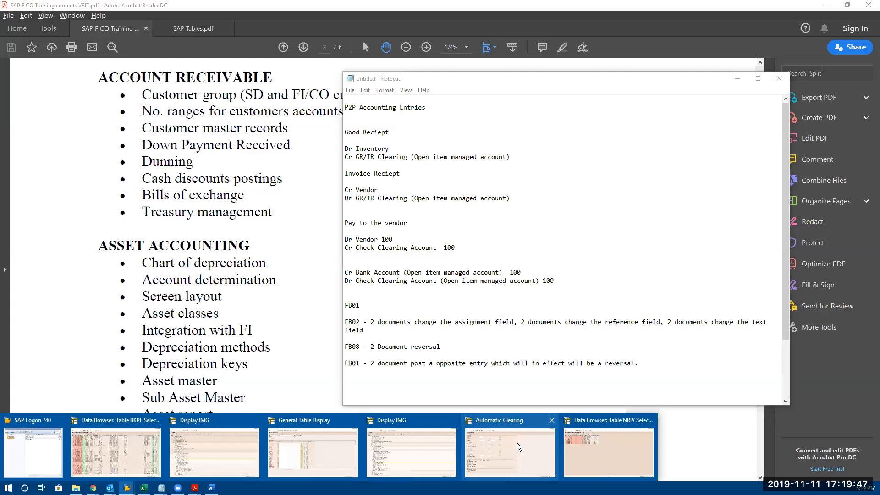
click(307, 455)
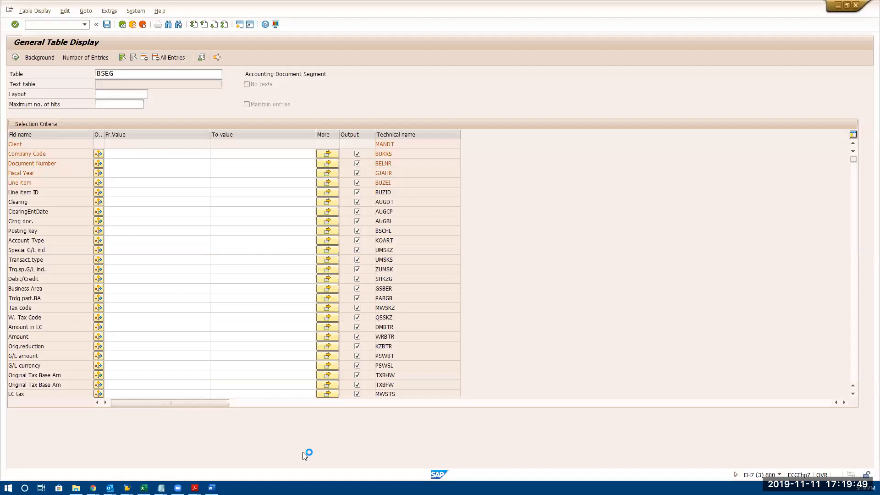
click(58, 24)
text(/nfb02)
key(Return)
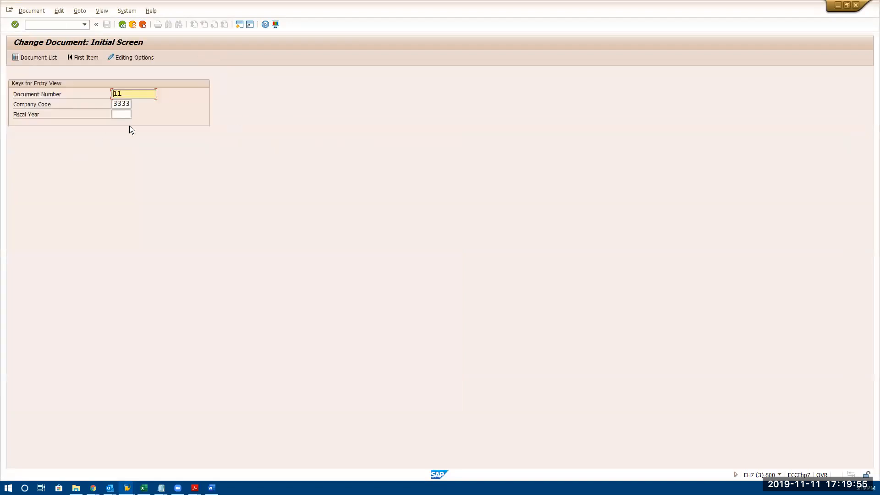
click(122, 115)
text(201)
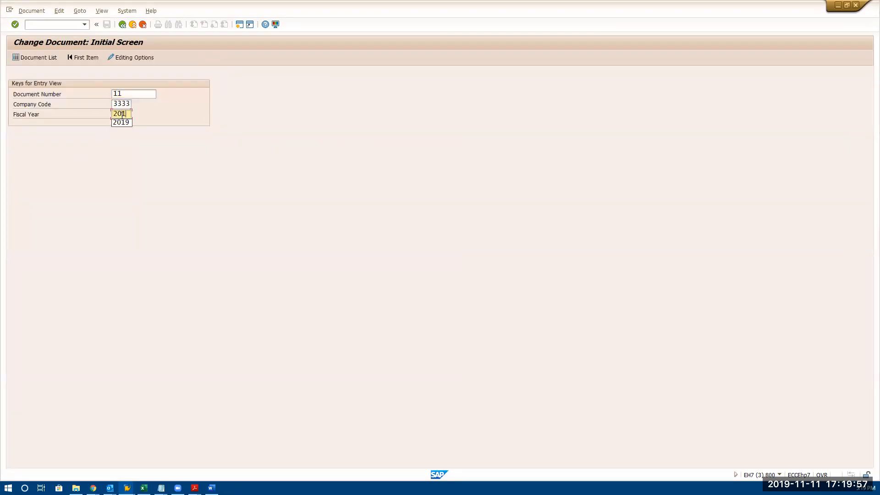
text(9)
key(Return)
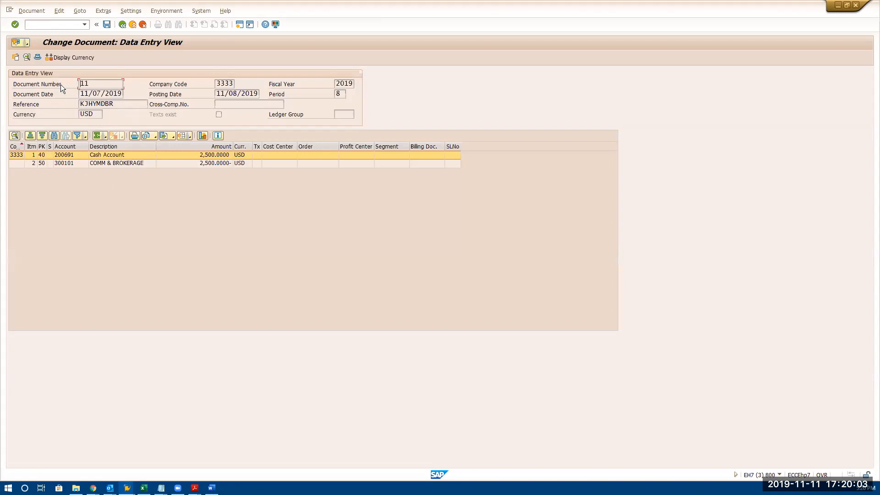
- Set both the header text and the reference in the header of document 11 to JN
click(38, 57)
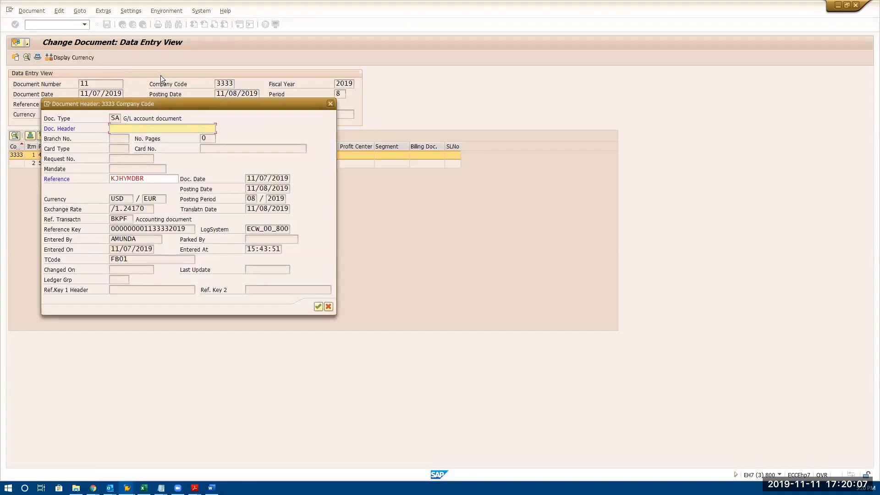
drag(196, 102, 456, 104)
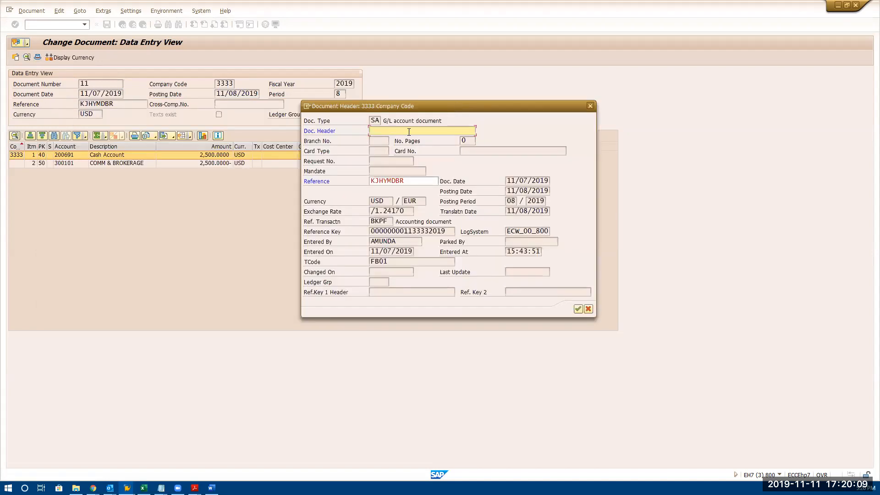
text(JN)
click(415, 181)
key(shift+Home)
text(JN)
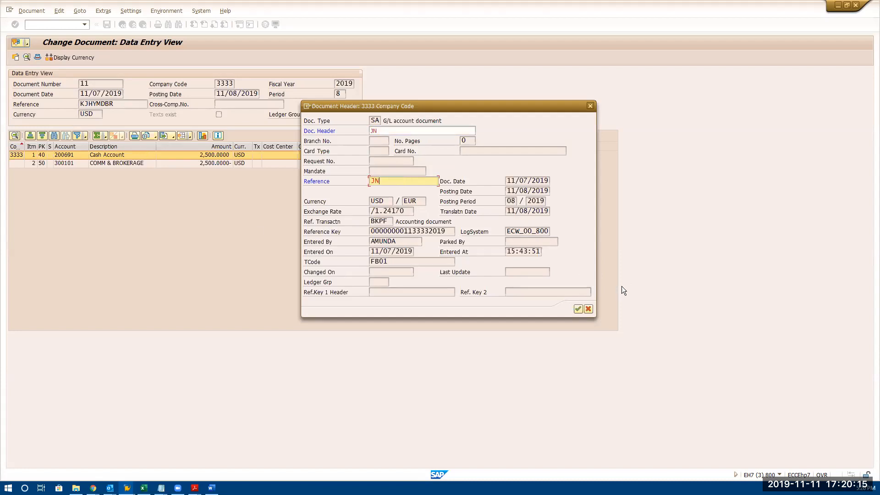
click(577, 310)
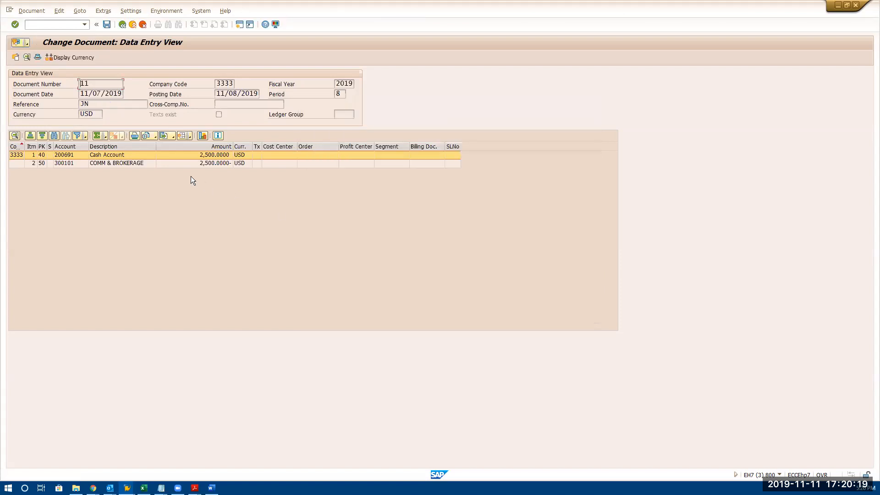
- Examine the assignment and text fields of the COMM & BROKERAGE line item and leave the document without saving
double_click(147, 162)
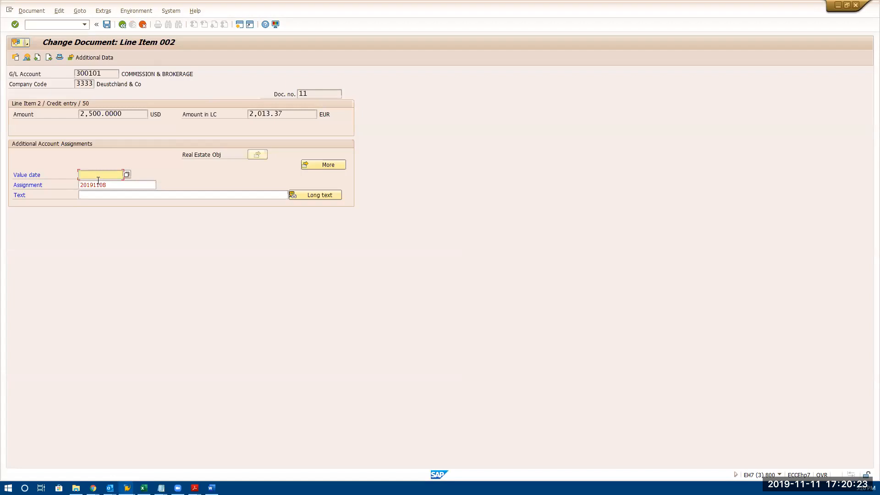
key(Tab)
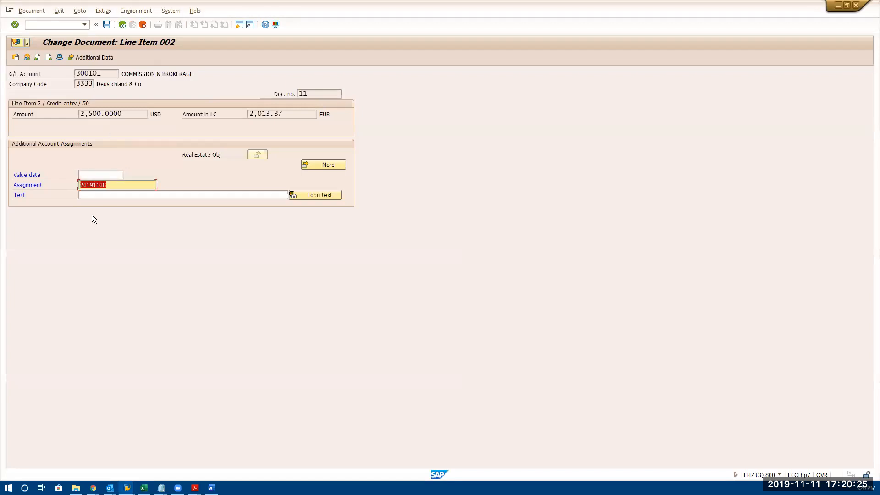
click(94, 192)
click(123, 24)
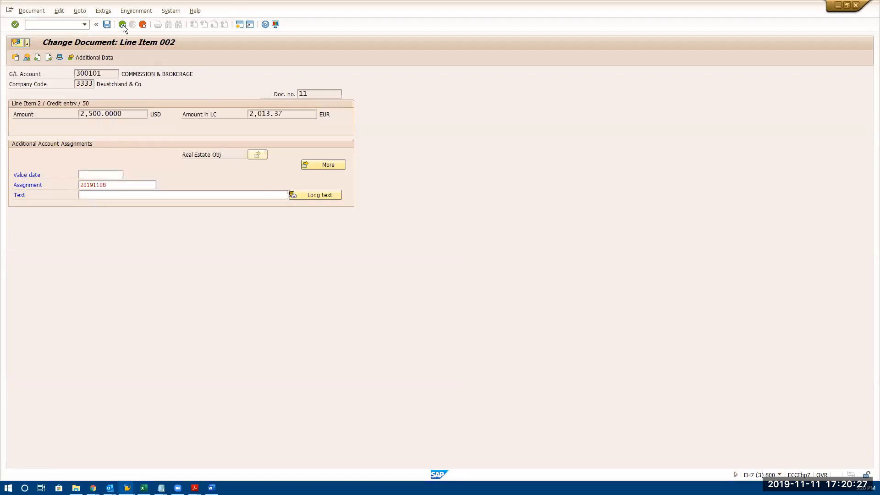
click(123, 25)
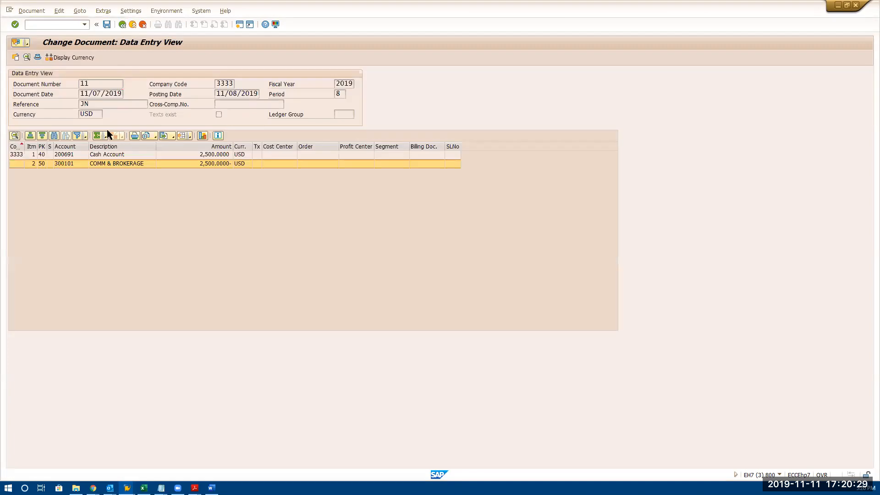
click(209, 169)
click(37, 14)
click(137, 203)
- Open the document reversal transaction FB08 and check its transaction code in the system information
click(60, 26)
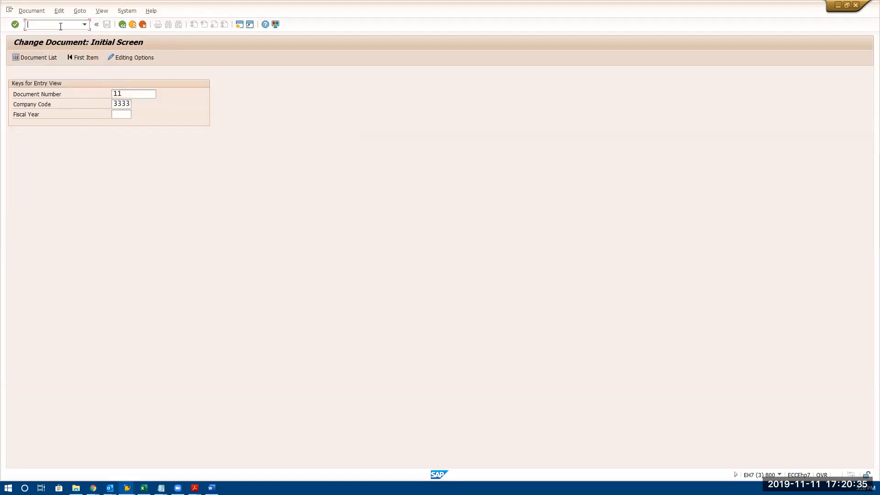
text(/NFB02)
key(Return)
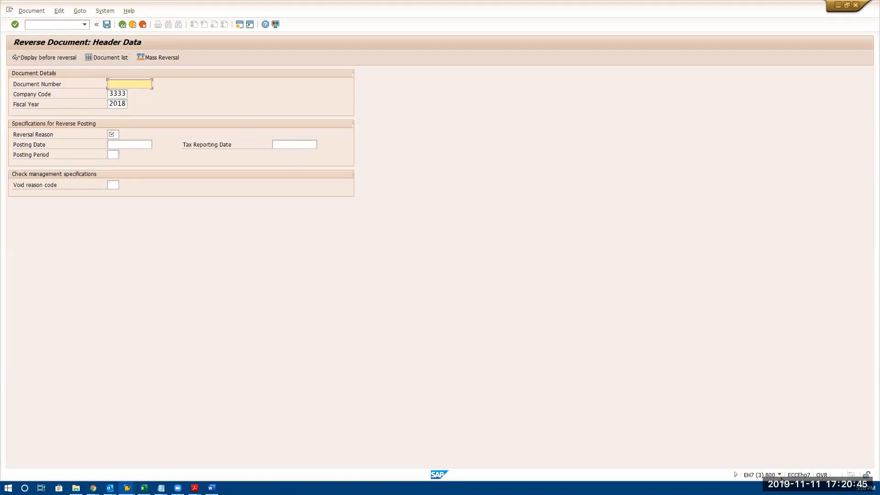
click(778, 475)
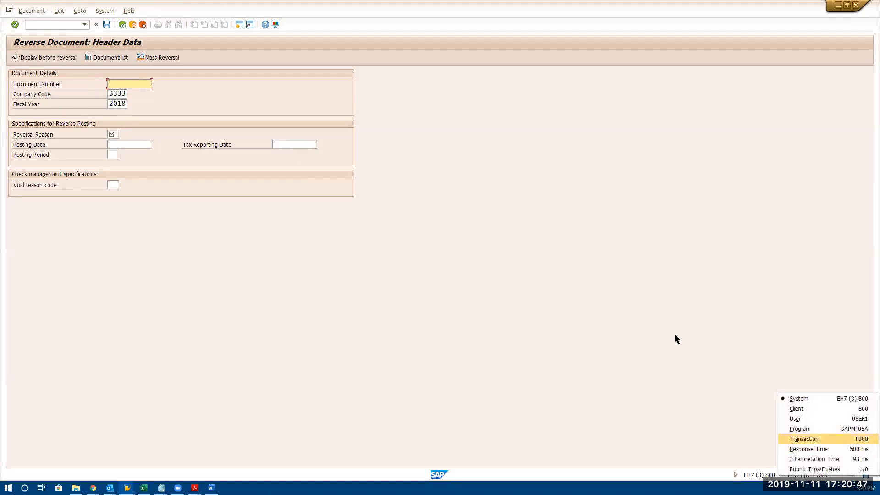
click(645, 294)
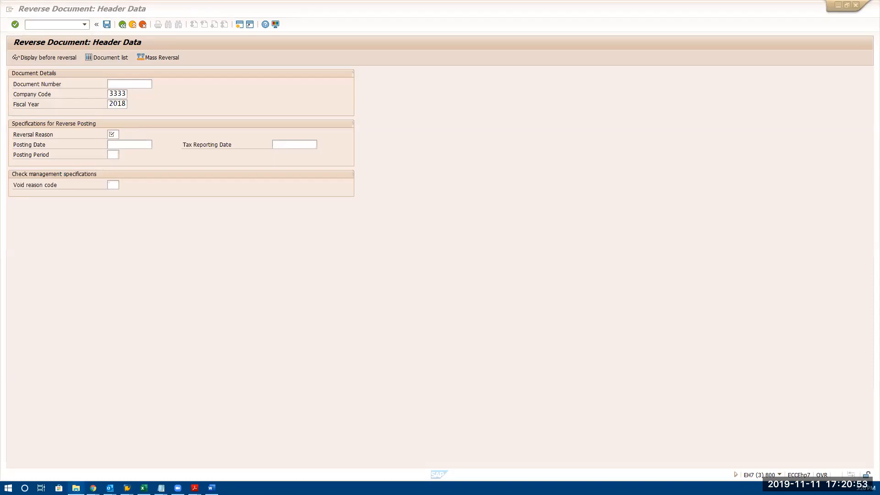
- Switch to Notepad, highlight the task "FB08 - 2 Document reversal" and return to the SAP reversal screen
mouse_move(161, 488)
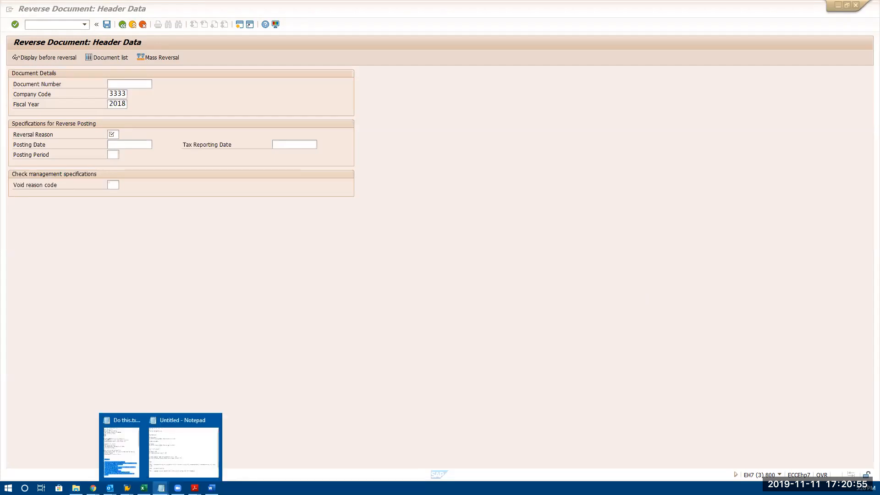
click(188, 452)
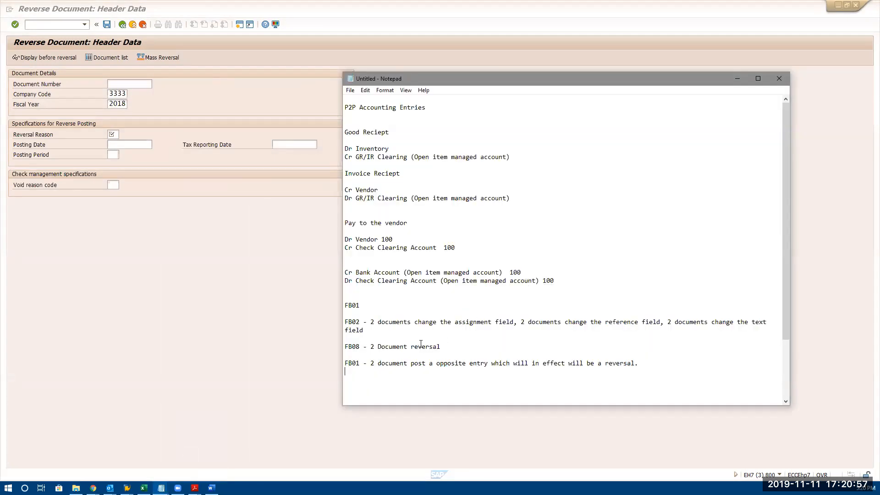
drag(445, 347, 342, 349)
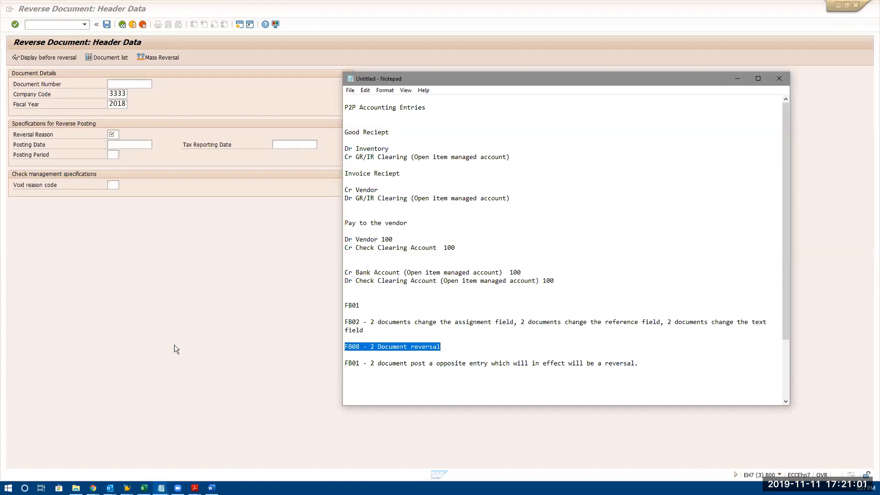
click(151, 336)
key(alt+Tab)
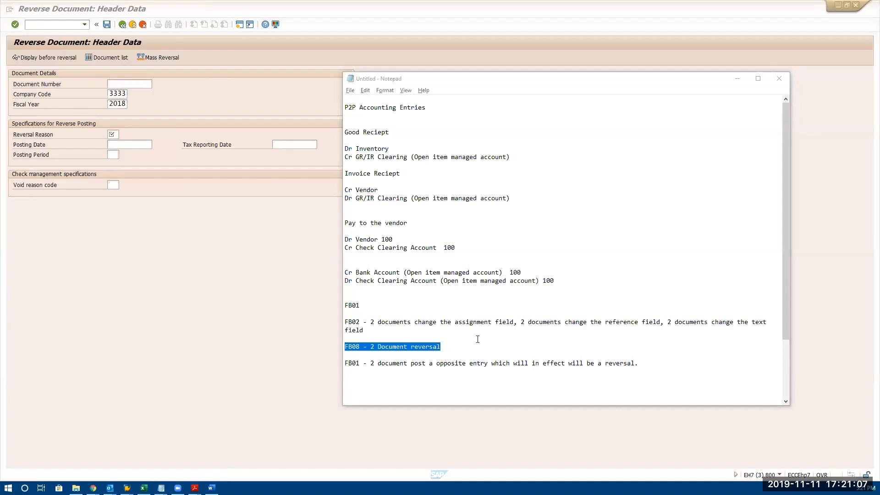
key(alt+Tab)
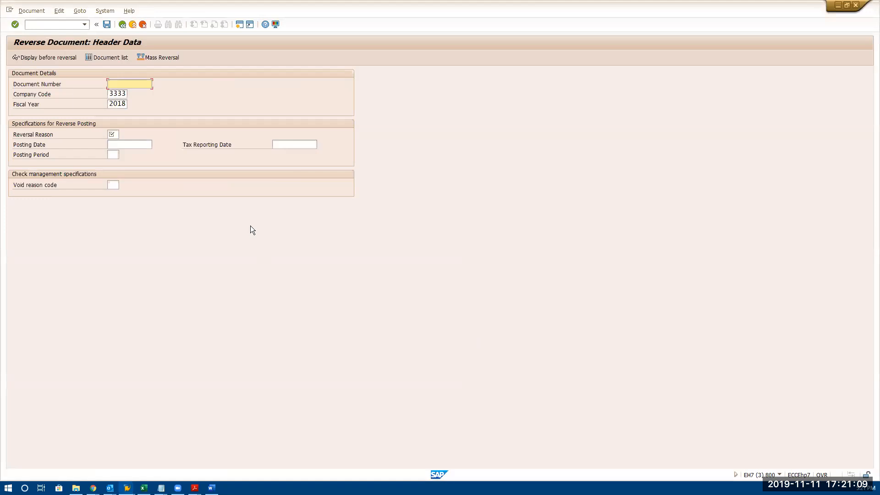
- Display document 11 of company code 3333 for year 2019 in transaction FB03
click(58, 23)
text(/)
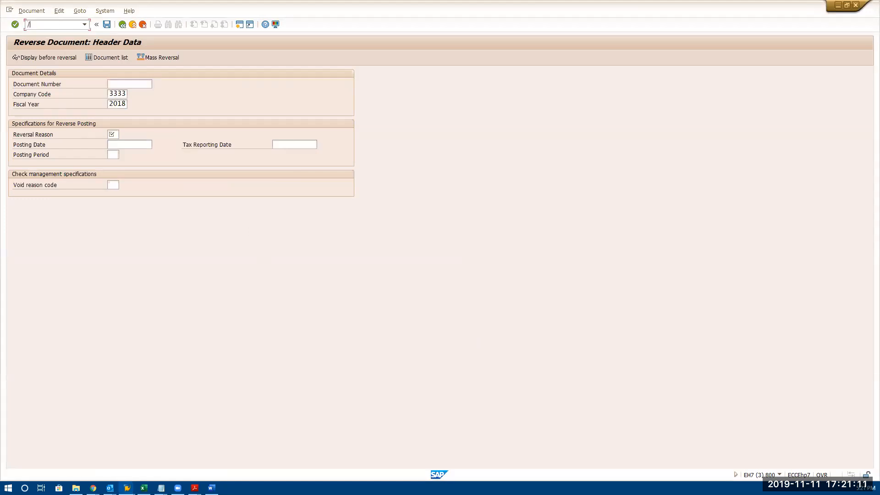
text(NFB03)
key(Return)
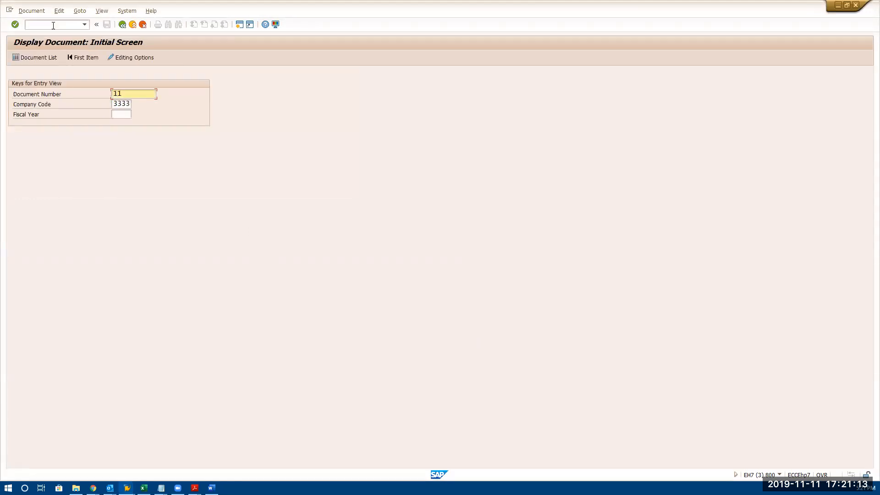
key(Return)
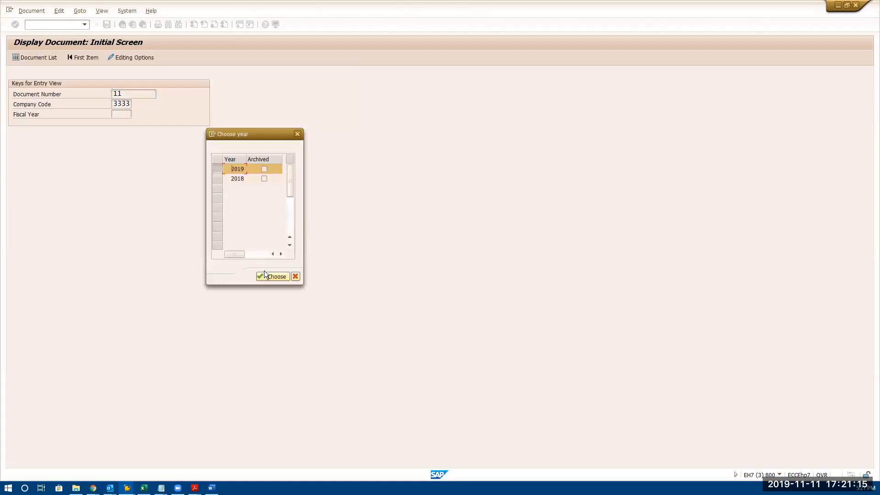
click(270, 276)
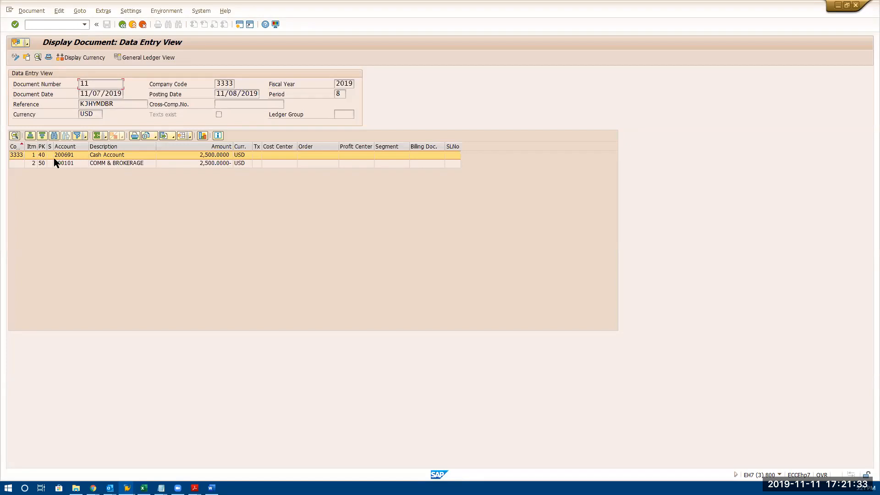
- Compare the amounts and posting keys of the Cash Account and COMM & BROKERAGE line items
click(179, 156)
click(174, 164)
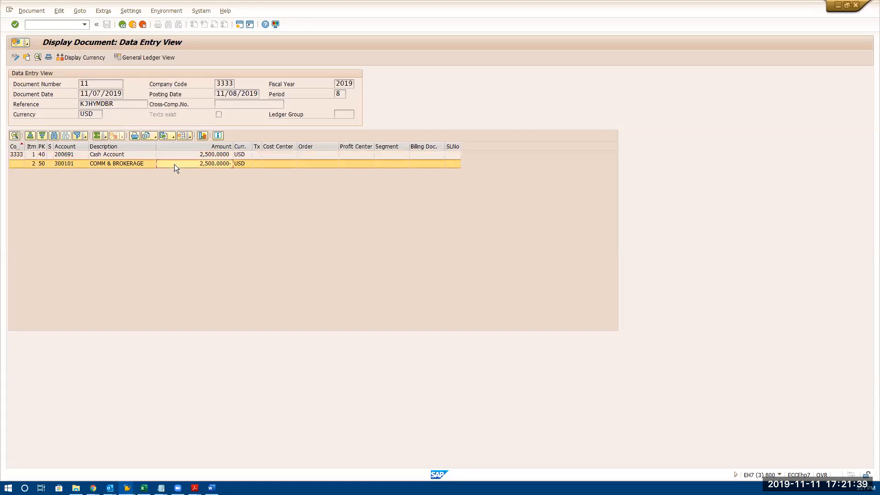
click(204, 153)
click(204, 163)
click(215, 155)
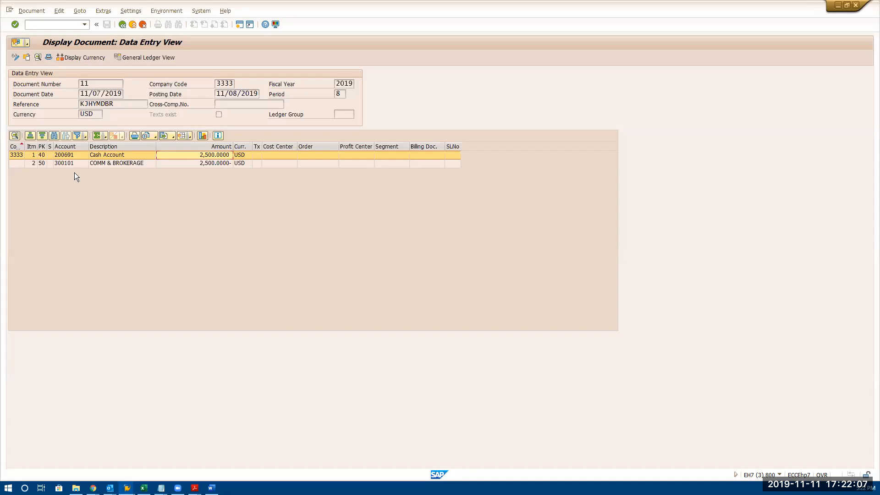
click(41, 155)
click(42, 163)
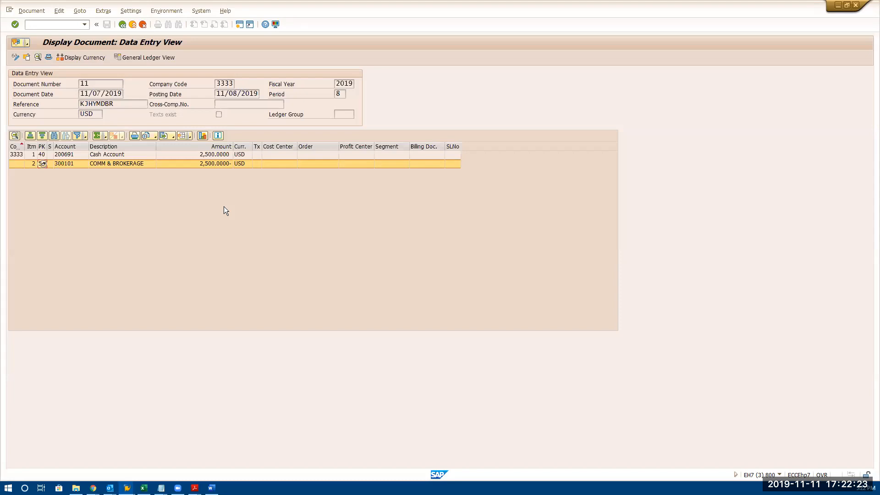
- Switch to Notepad, highlight the notes from "Good Reciept" through the last FB01 task, and return to SAP
mouse_move(161, 488)
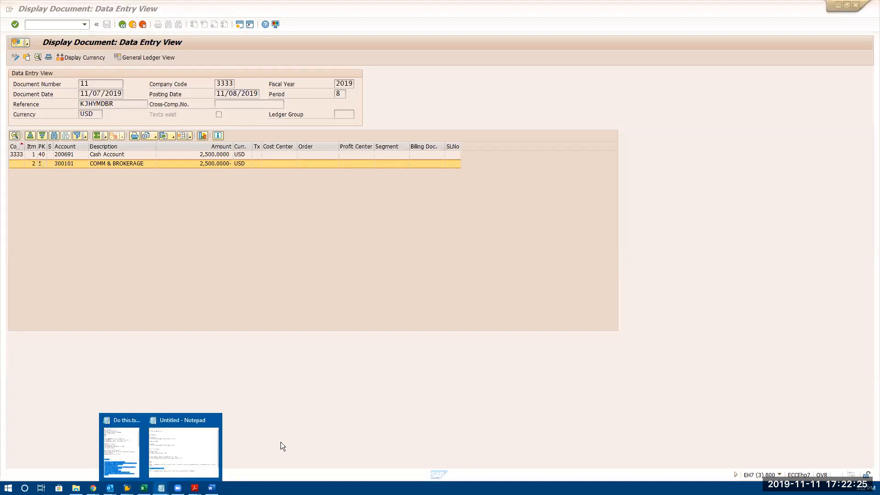
click(167, 451)
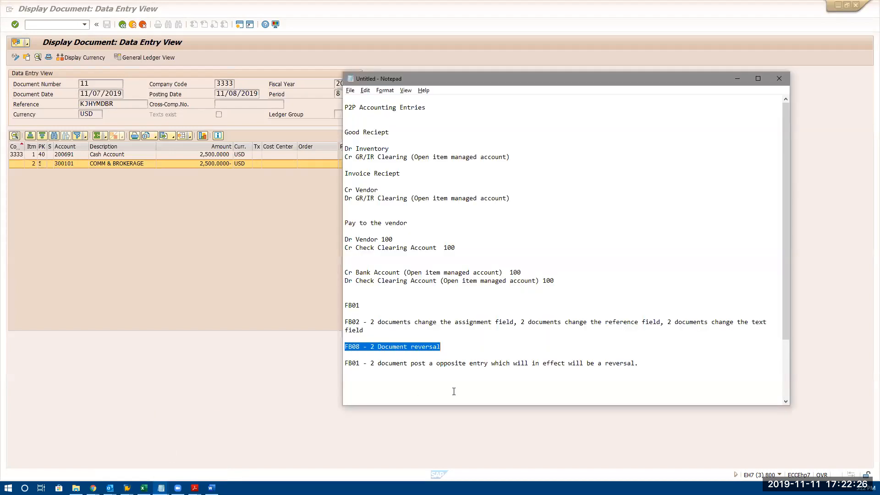
click(483, 376)
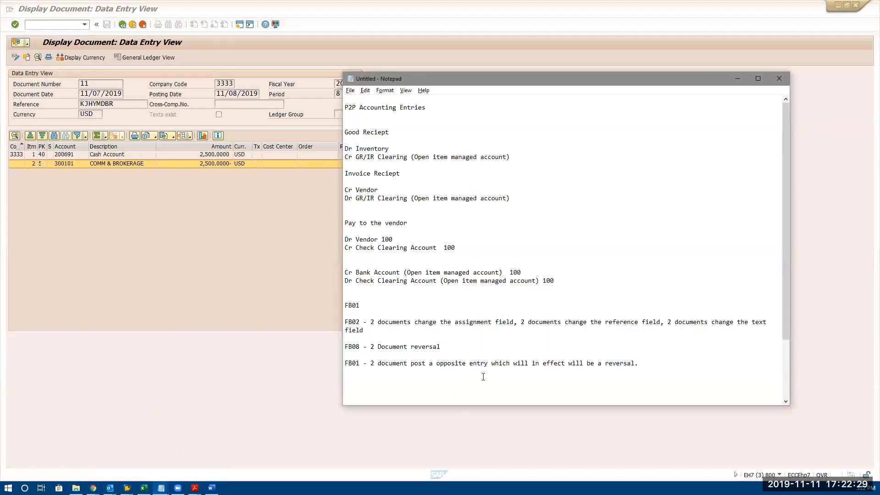
drag(639, 365, 343, 130)
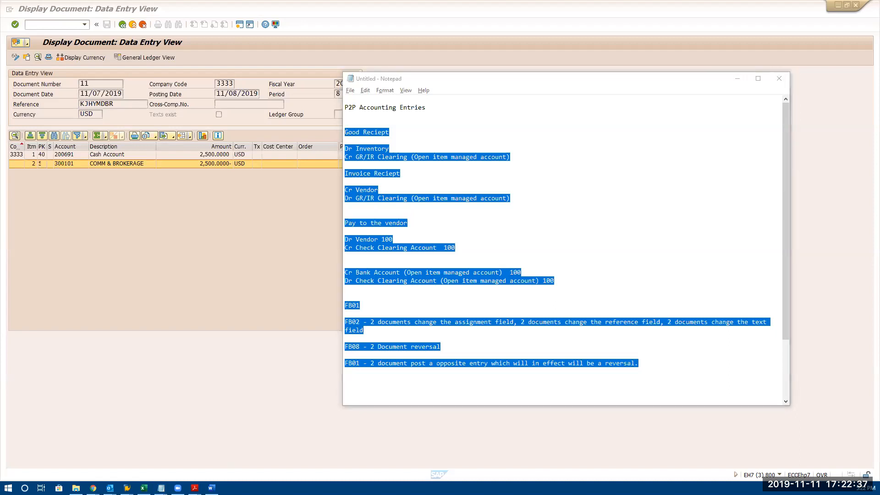
key(alt+Tab)
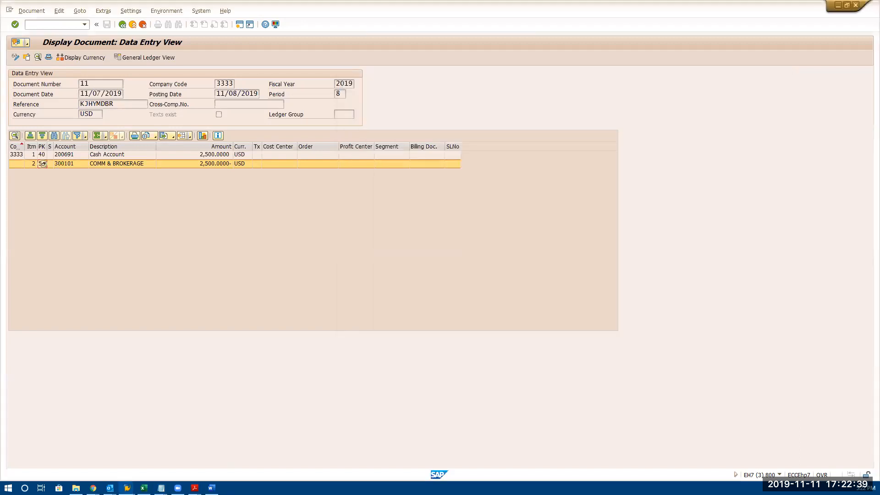